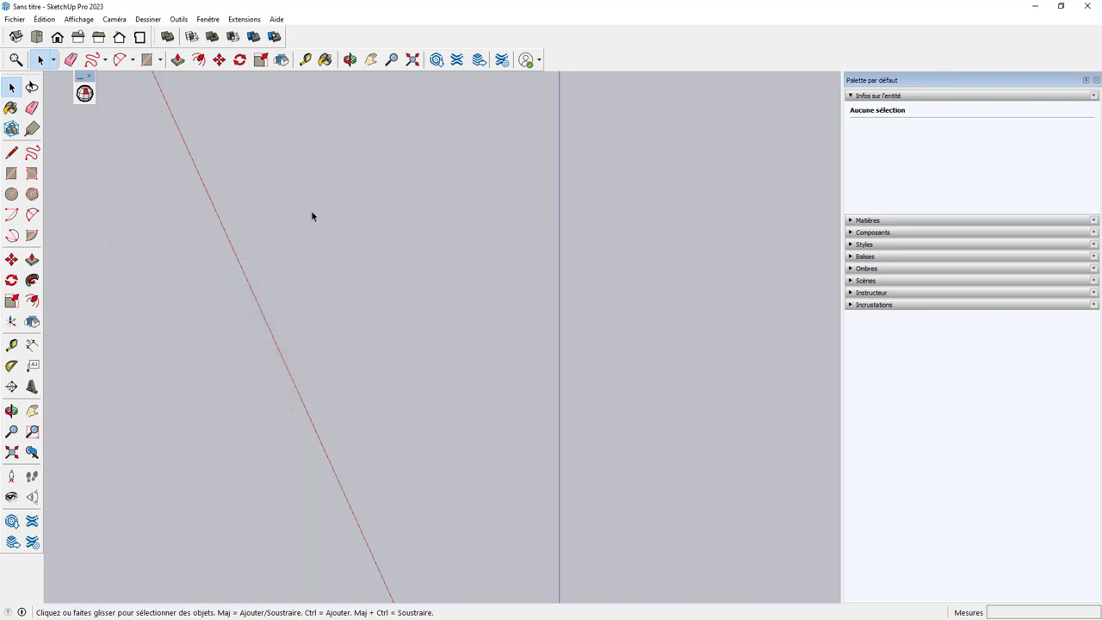
Step: Clear the current selection and select the woman-and-cat figure component
{"action": "scroll", "coordinate": [311, 216], "scroll_direction": "down", "scroll_amount": 1}
{"action": "scroll", "coordinate": [313, 217], "scroll_direction": "up", "scroll_amount": 1}
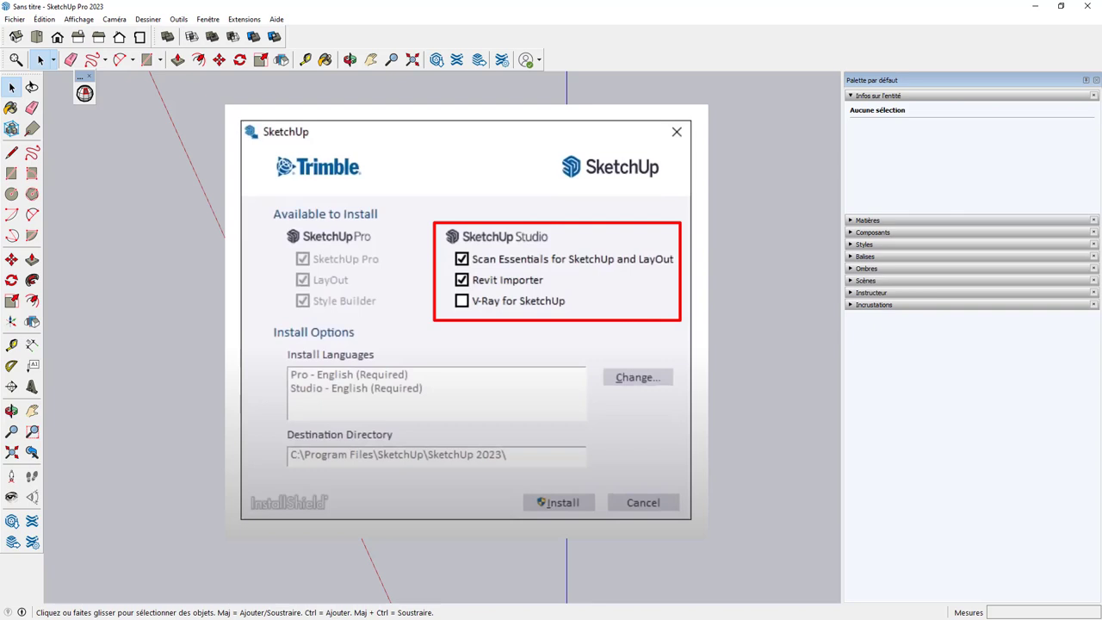
{"action": "left_click", "coordinate": [510, 208]}
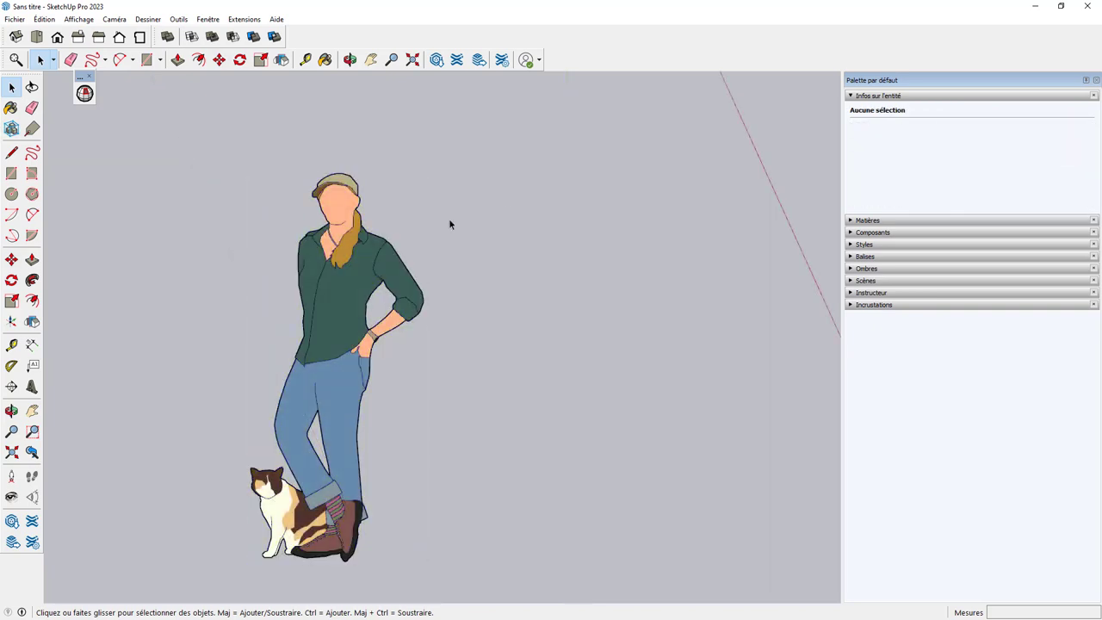
{"action": "left_click", "coordinate": [288, 284]}
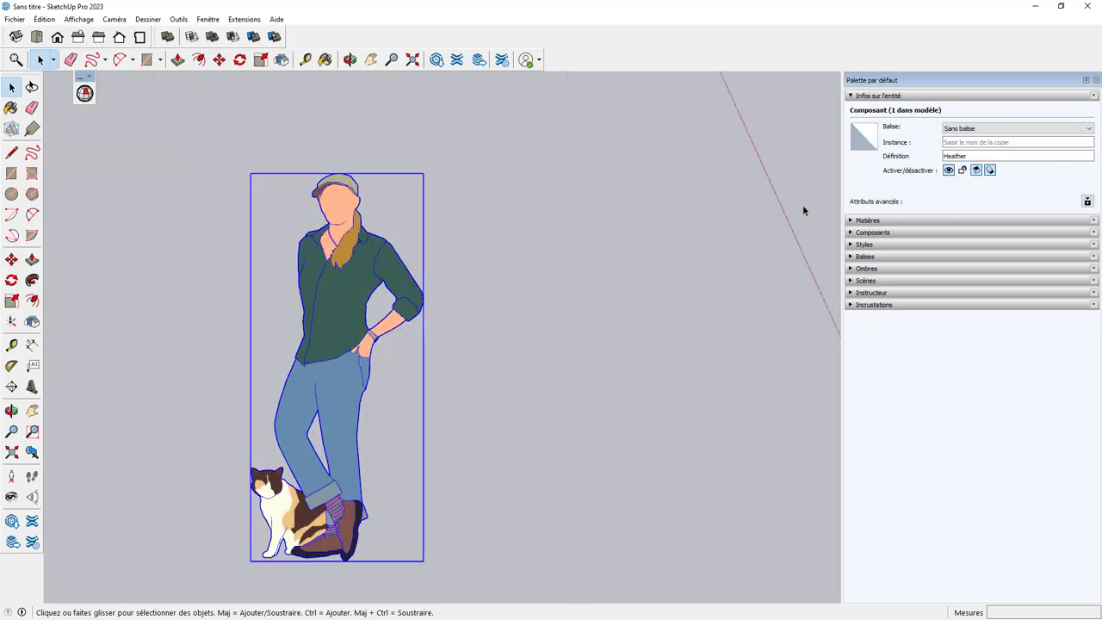
{"action": "scroll", "coordinate": [557, 259], "scroll_direction": "down", "scroll_amount": 1}
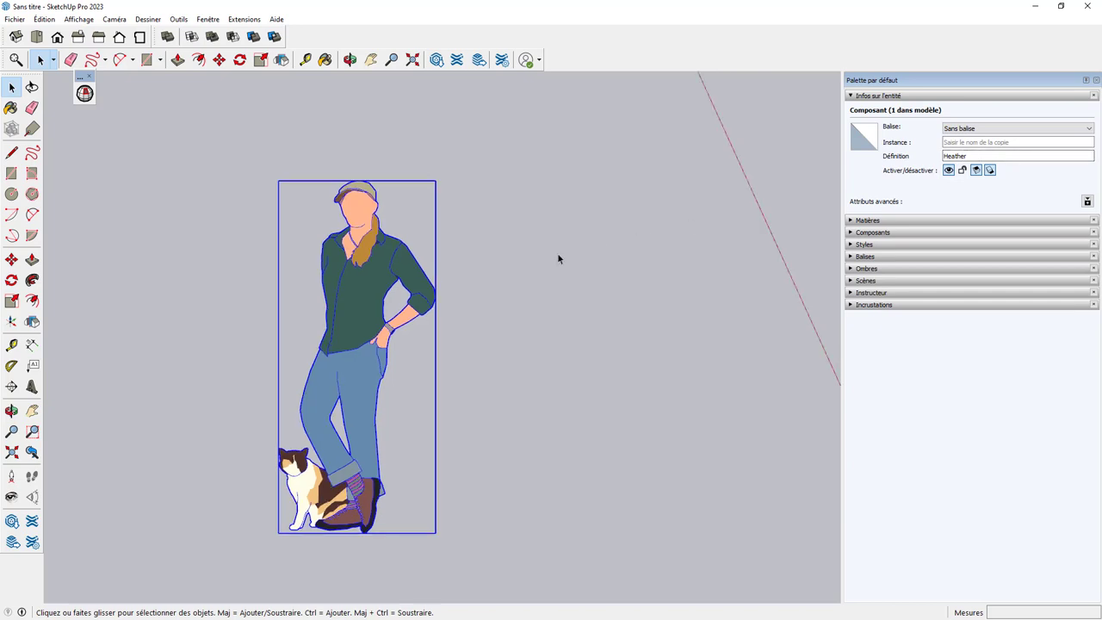
{"action": "scroll", "coordinate": [557, 258], "scroll_direction": "up", "scroll_amount": 1}
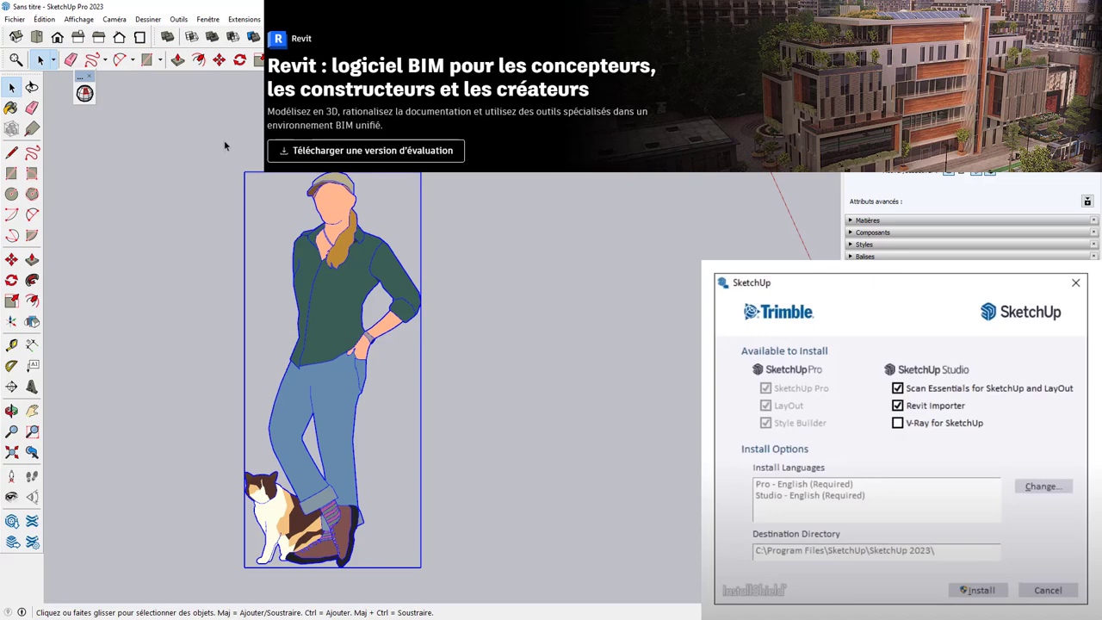
{"action": "left_click", "coordinate": [14, 19]}
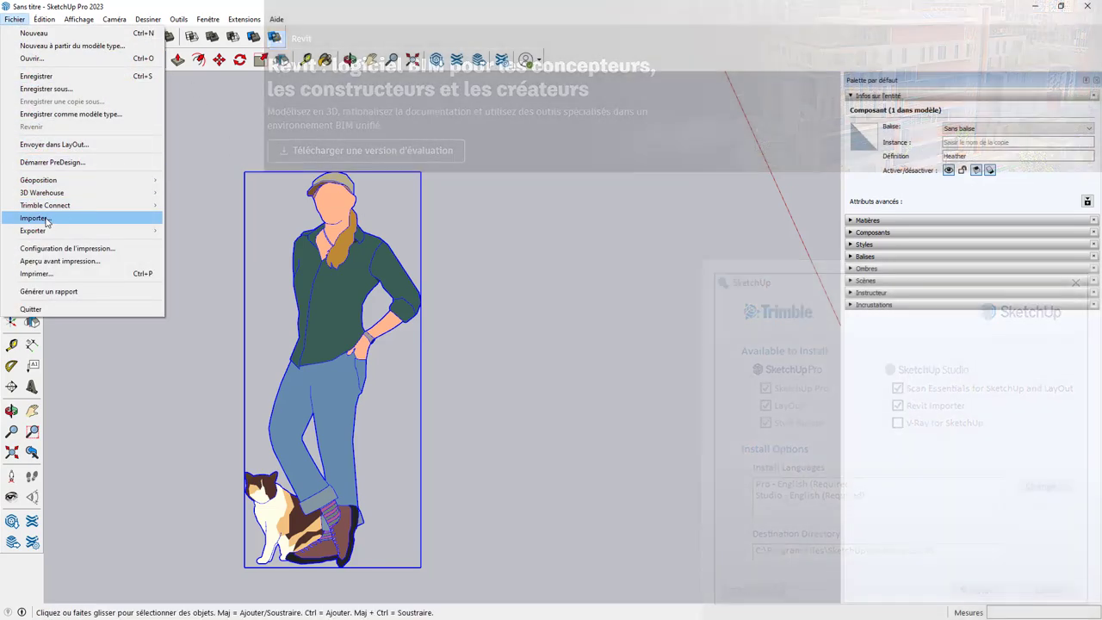
{"action": "left_click", "coordinate": [36, 217]}
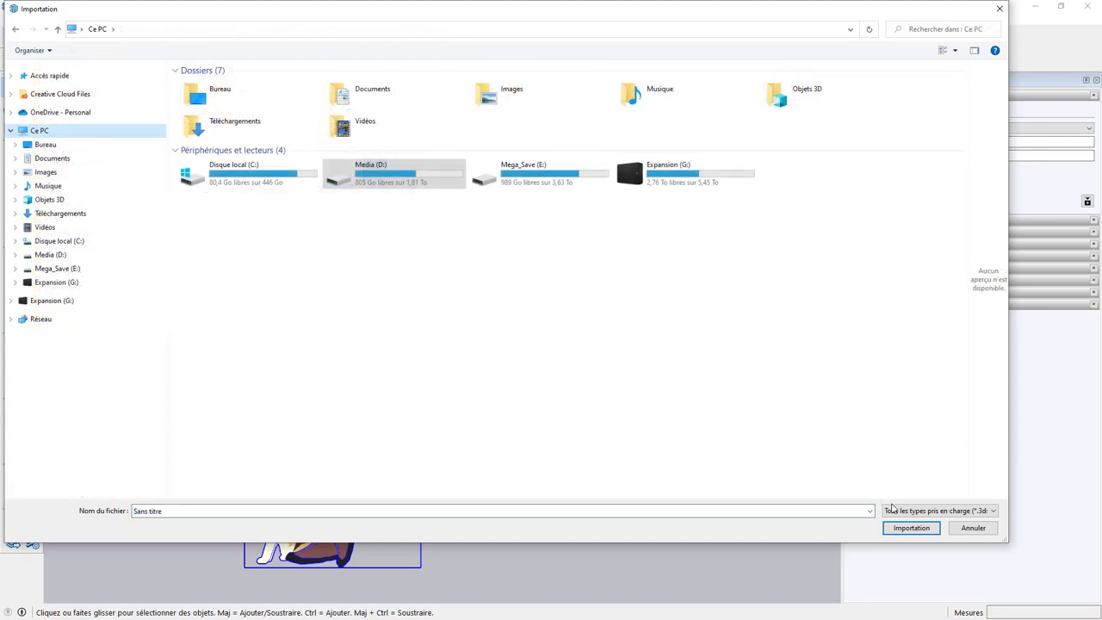
{"action": "left_click", "coordinate": [902, 511]}
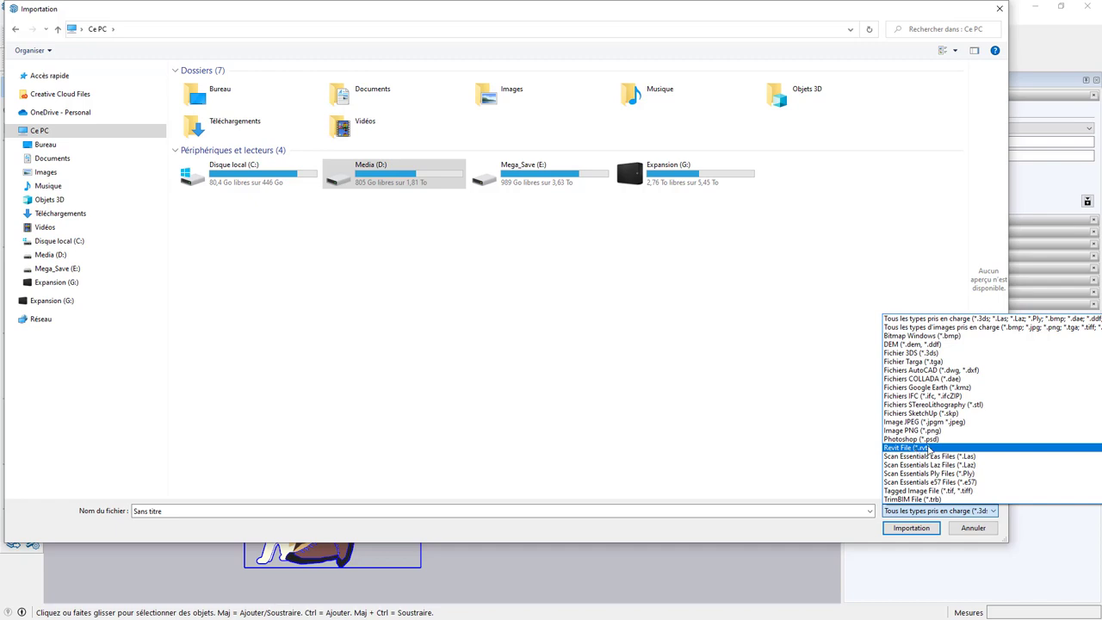
{"action": "left_click", "coordinate": [588, 299]}
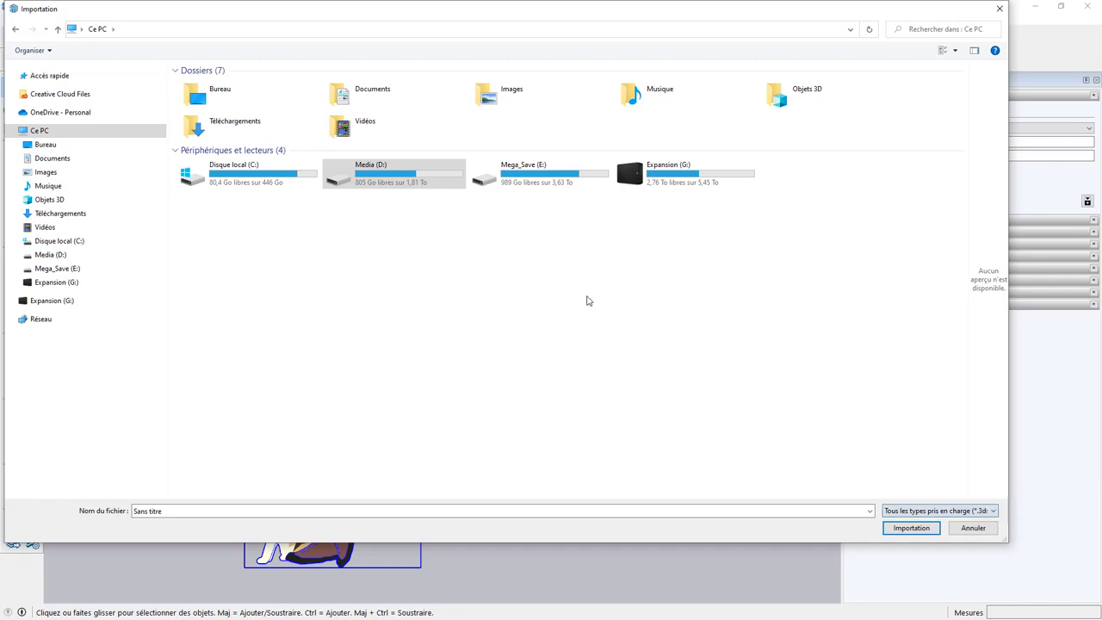
{"action": "left_click", "coordinate": [968, 528]}
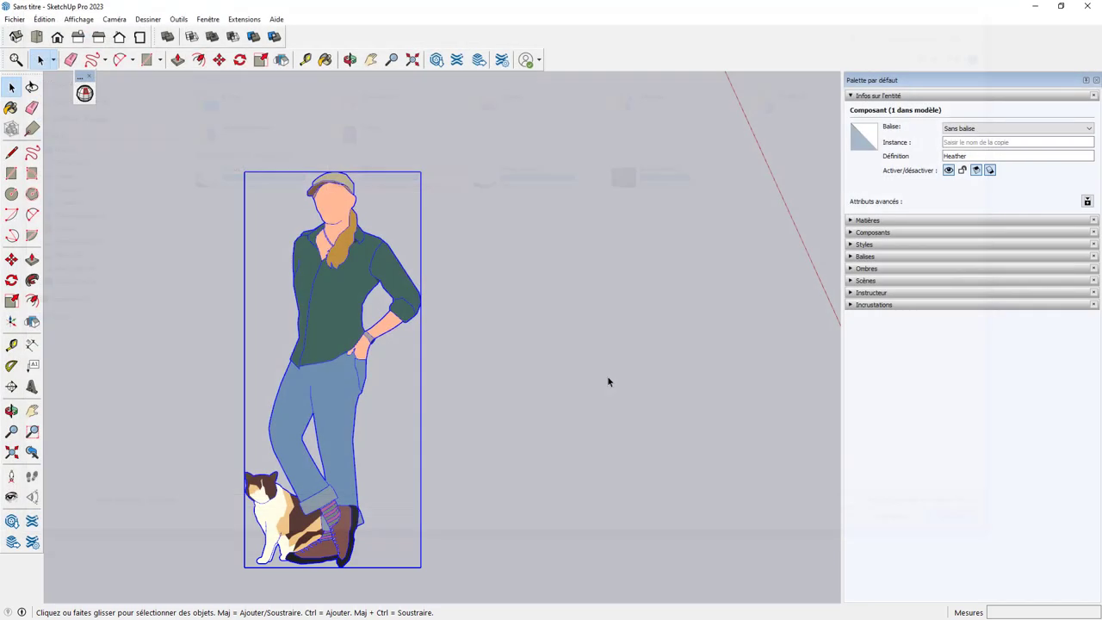
Step: Deselect the woman-and-cat figure by selecting empty canvas space
{"action": "left_click", "coordinate": [509, 300]}
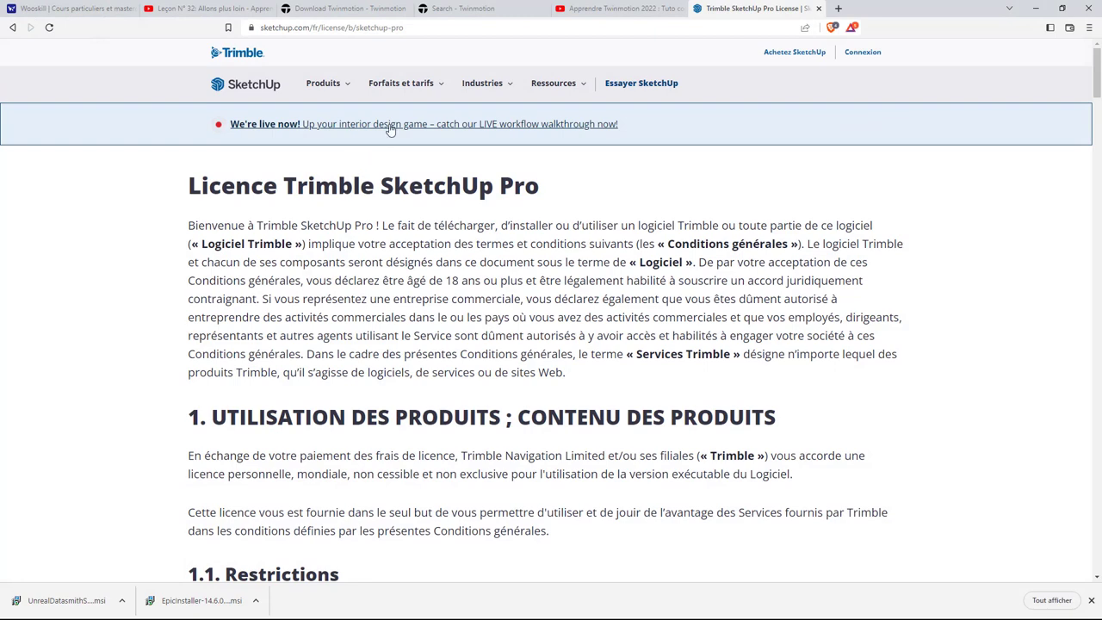
Step: Open the Forfaits et tarifs page and review the Go 109, Pro 285 and Studio 639 EUR/year prices
{"action": "left_click", "coordinate": [390, 86]}
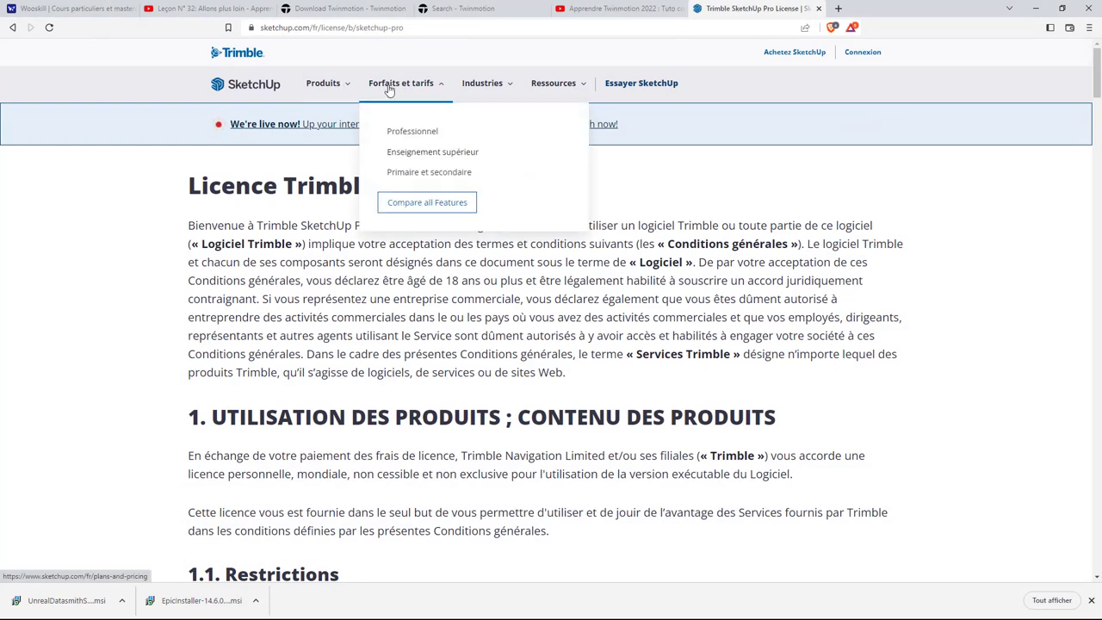
{"action": "left_click", "coordinate": [412, 132]}
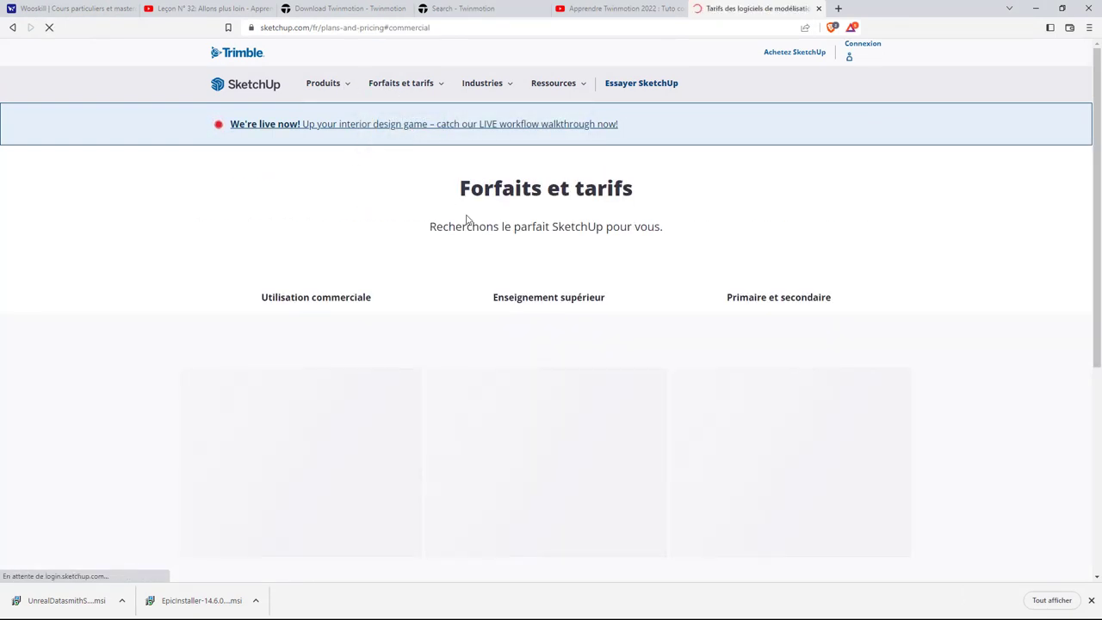
{"action": "scroll", "coordinate": [508, 222], "scroll_direction": "down", "scroll_amount": 2}
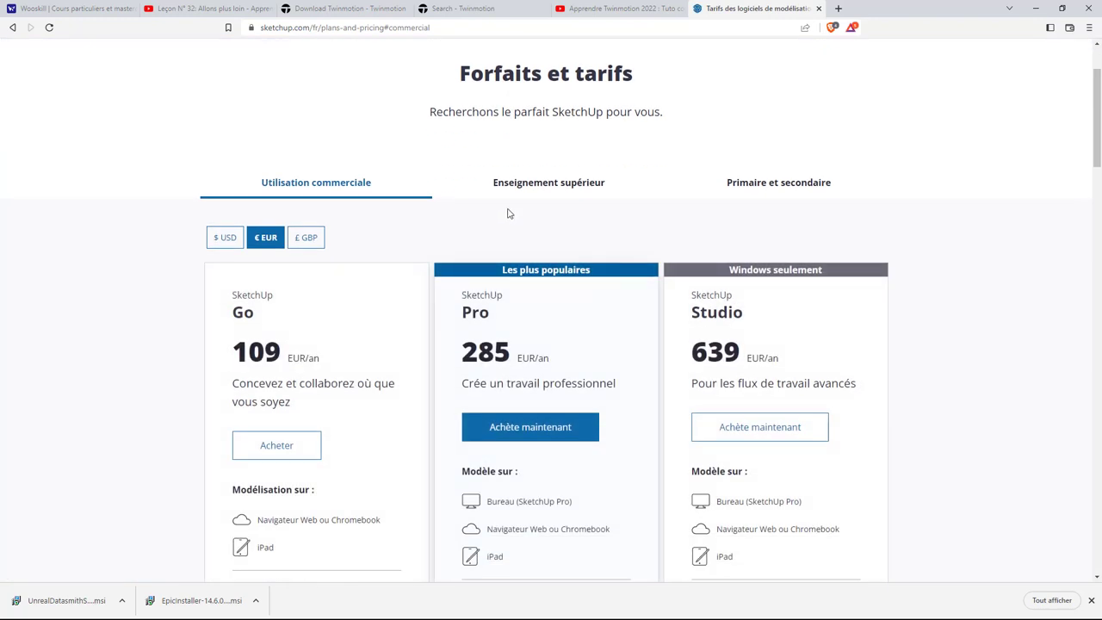
{"action": "scroll", "coordinate": [507, 216], "scroll_direction": "down", "scroll_amount": 1}
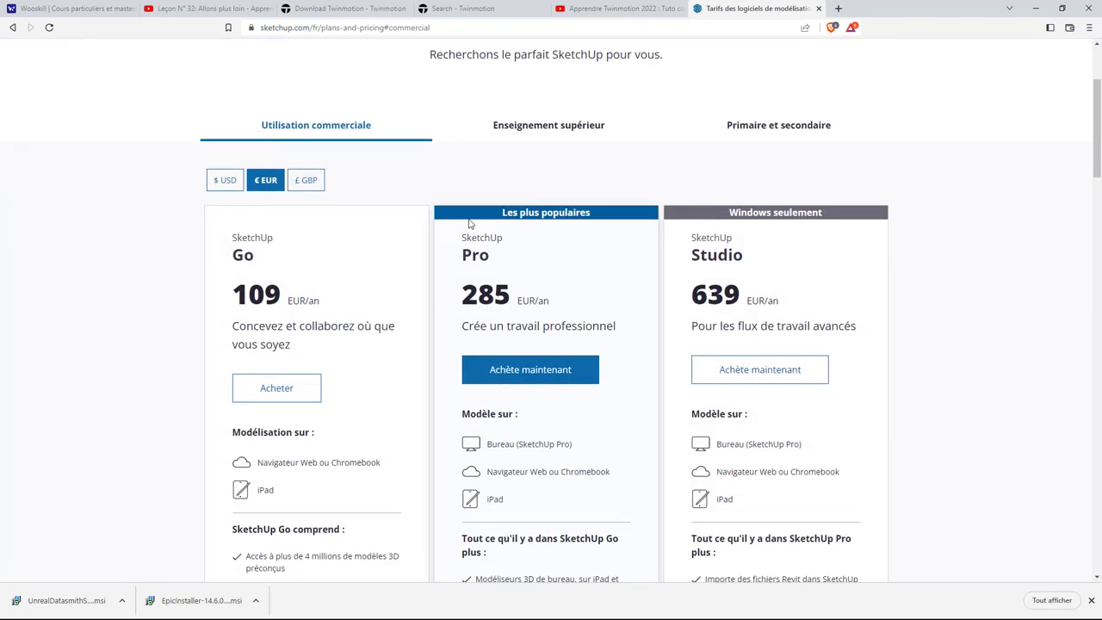
{"action": "scroll", "coordinate": [557, 245], "scroll_direction": "down", "scroll_amount": 1}
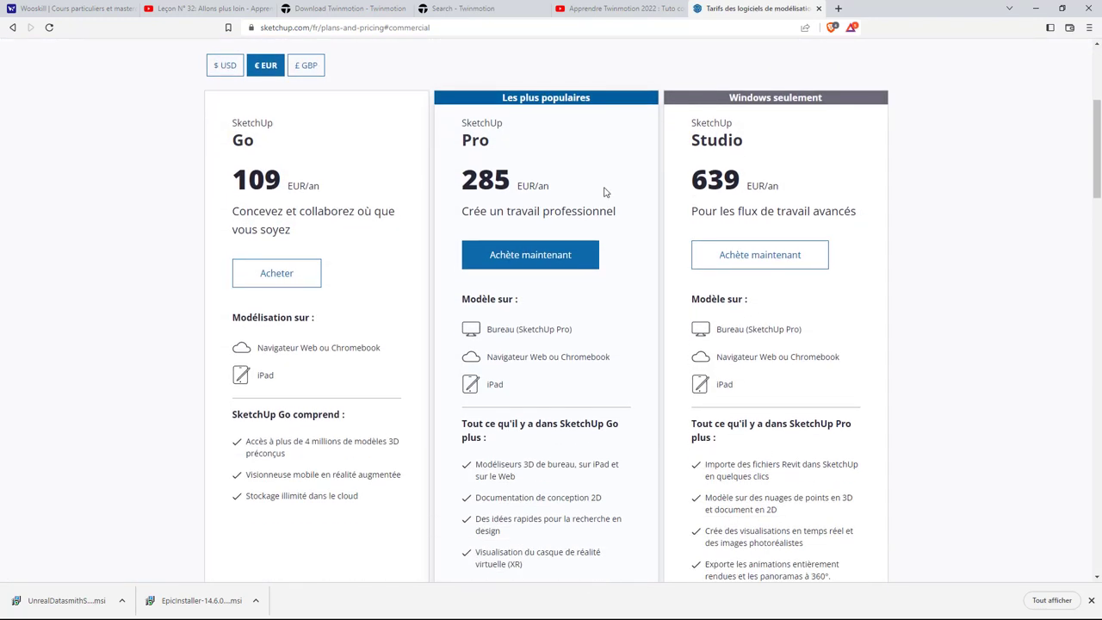
{"action": "scroll", "coordinate": [603, 191], "scroll_direction": "up", "scroll_amount": 1}
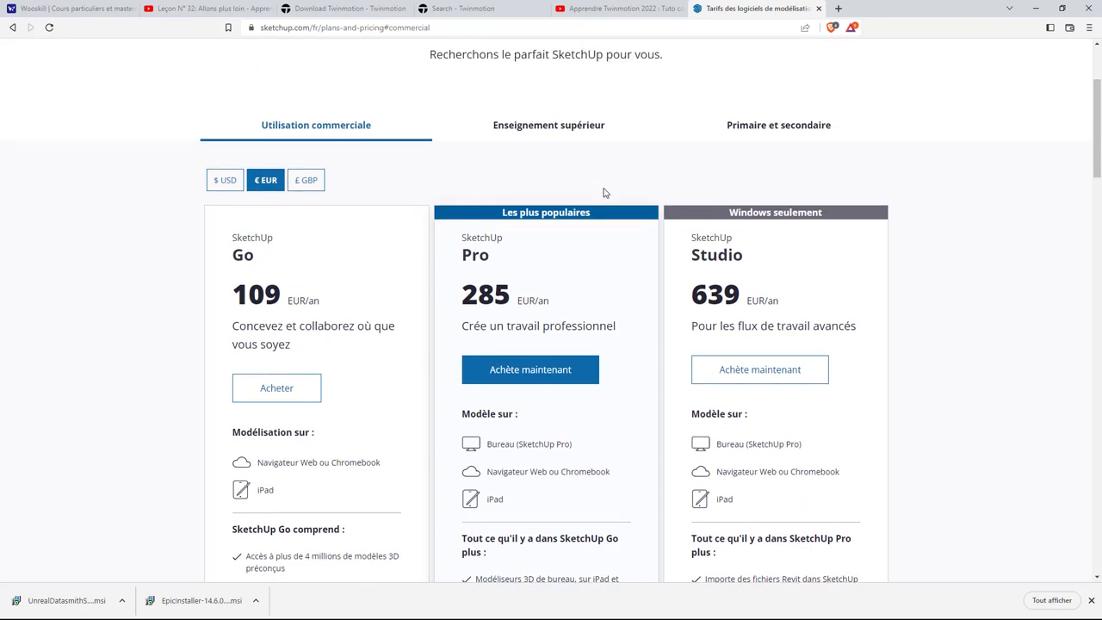
{"action": "scroll", "coordinate": [792, 248], "scroll_direction": "down", "scroll_amount": 2}
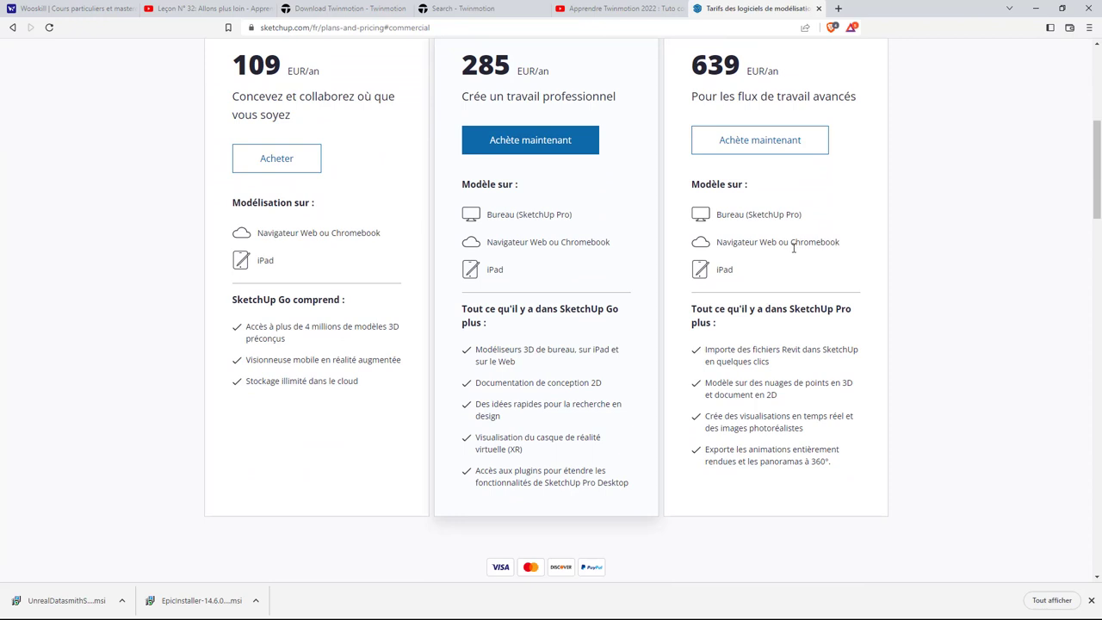
{"action": "scroll", "coordinate": [792, 254], "scroll_direction": "up", "scroll_amount": 2}
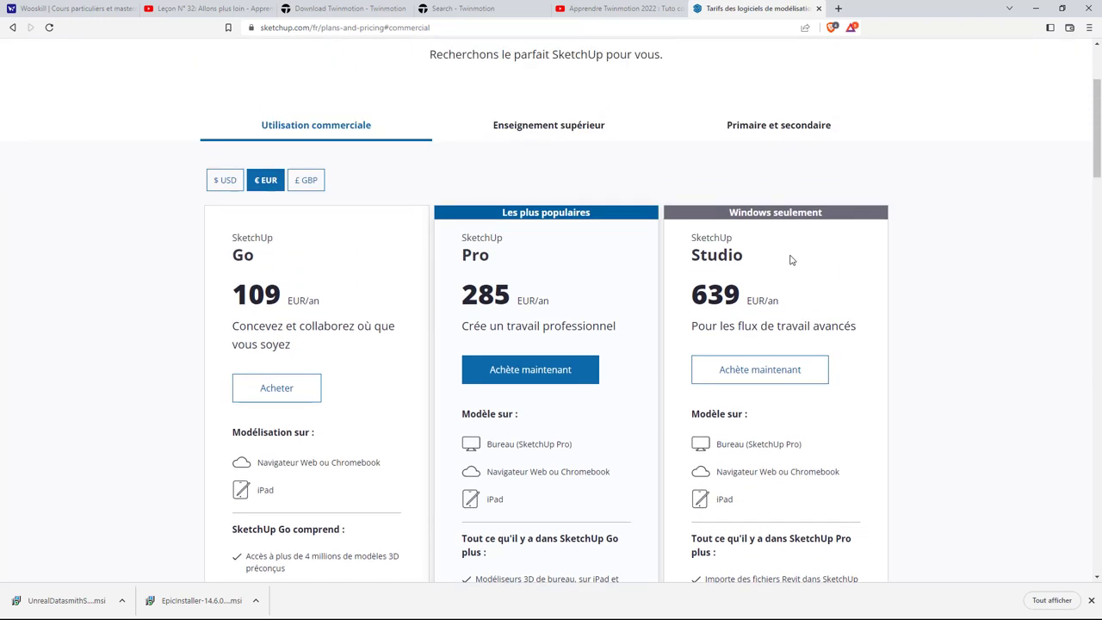
{"action": "scroll", "coordinate": [792, 260], "scroll_direction": "down", "scroll_amount": 1}
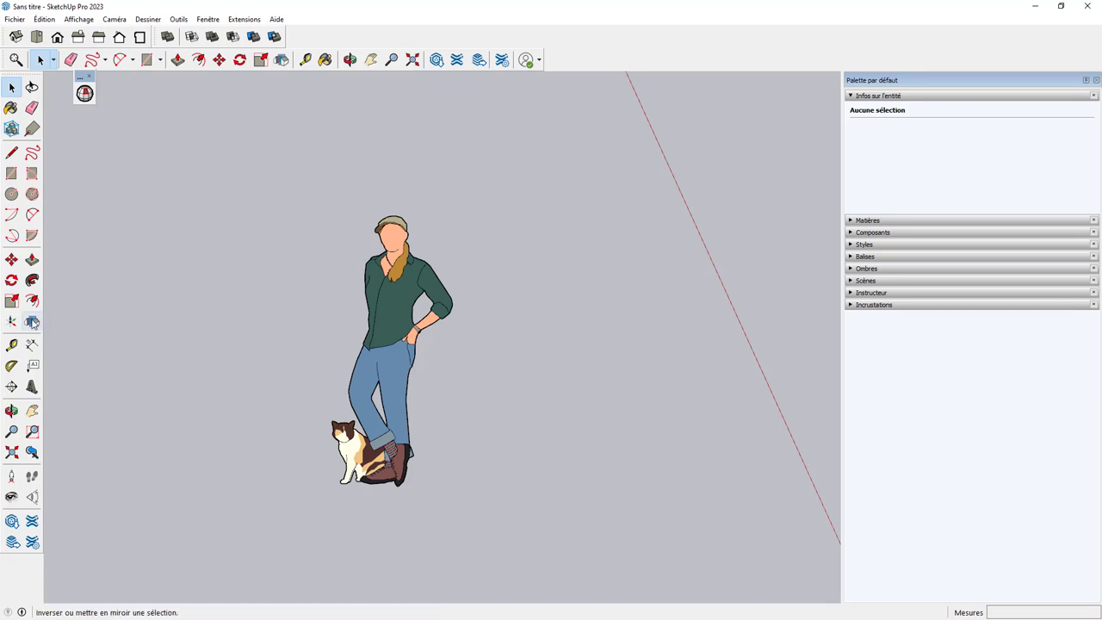
{"action": "scroll", "coordinate": [210, 334], "scroll_direction": "down", "scroll_amount": 2}
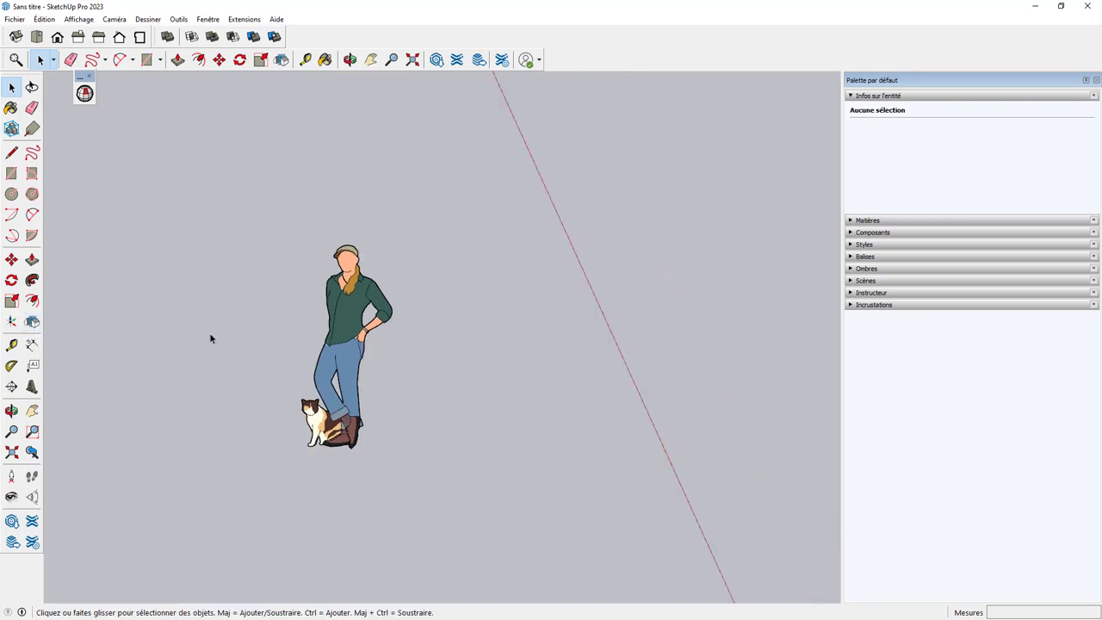
{"action": "scroll", "coordinate": [210, 332], "scroll_direction": "up", "scroll_amount": 1}
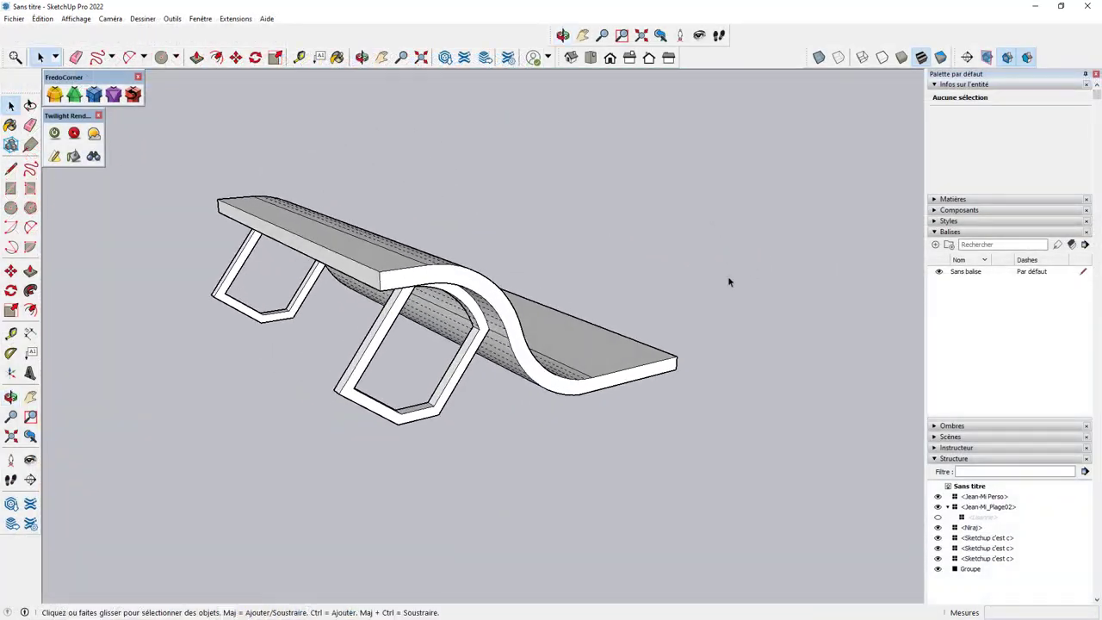
{"action": "mouse_move", "coordinate": [728, 282]}
{"action": "middle_mouse_down"}
{"action": "mouse_move", "coordinate": [398, 315]}
{"action": "mouse_move", "coordinate": [606, 307]}
{"action": "mouse_move", "coordinate": [504, 307]}
{"action": "mouse_move", "coordinate": [462, 336]}
{"action": "mouse_move", "coordinate": [423, 319]}
{"action": "mouse_move", "coordinate": [681, 312]}
{"action": "mouse_move", "coordinate": [427, 346]}
{"action": "mouse_move", "coordinate": [693, 356]}
{"action": "mouse_move", "coordinate": [509, 359]}
{"action": "mouse_move", "coordinate": [613, 360]}
{"action": "mouse_move", "coordinate": [453, 317]}
{"action": "mouse_move", "coordinate": [492, 345]}
{"action": "mouse_move", "coordinate": [689, 290]}
{"action": "mouse_move", "coordinate": [536, 352]}
{"action": "mouse_move", "coordinate": [556, 346]}
{"action": "middle_mouse_up"}
{"action": "left_click", "coordinate": [463, 336]}
{"action": "scroll", "coordinate": [495, 322], "scroll_direction": "up", "scroll_amount": 5}
{"action": "scroll", "coordinate": [556, 346], "scroll_direction": "down", "scroll_amount": 2}
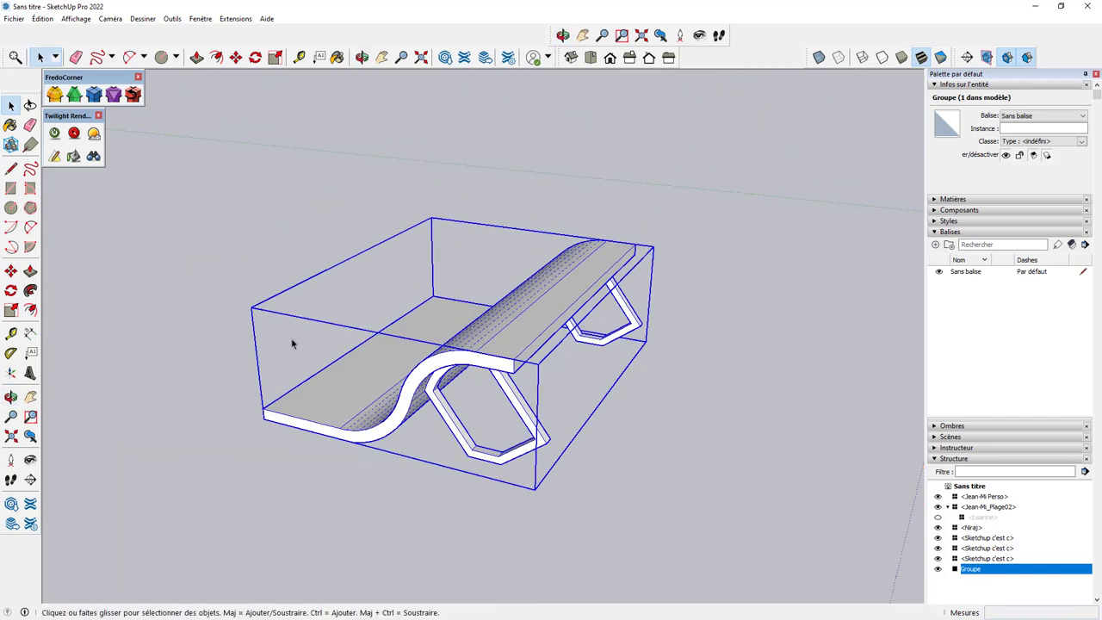
{"action": "key", "text": "s"}
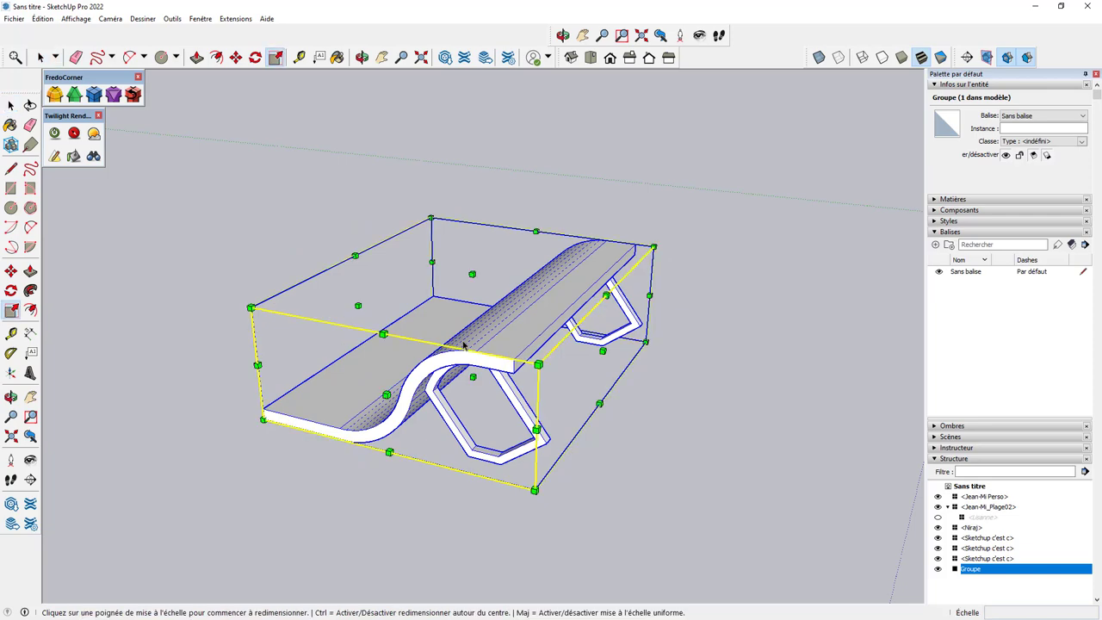
{"action": "left_click", "coordinate": [602, 351]}
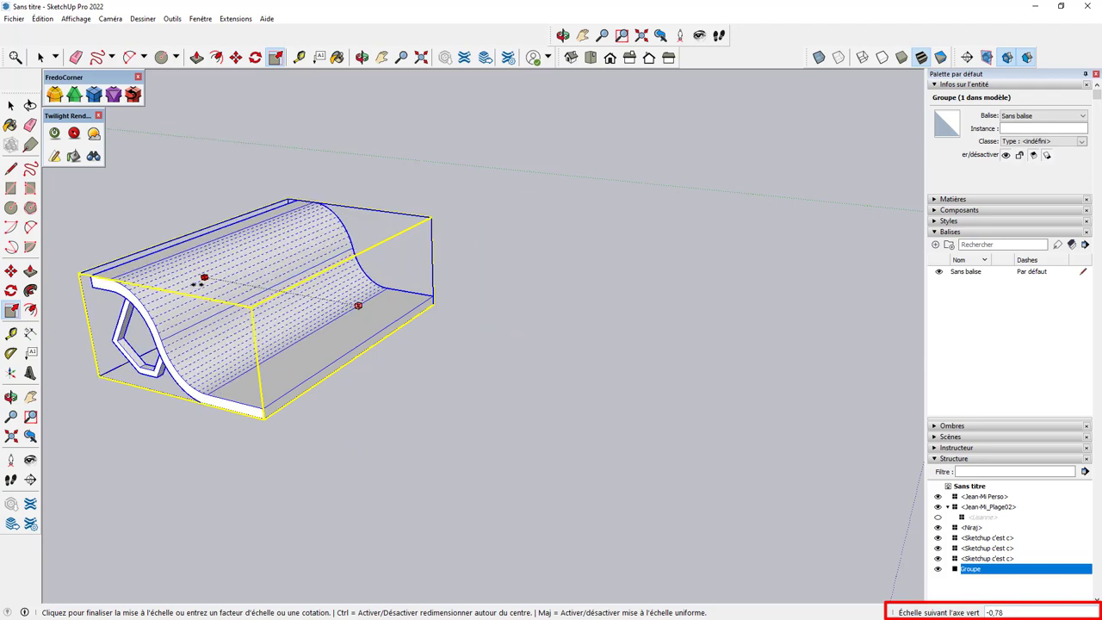
{"action": "left_click", "coordinate": [172, 279]}
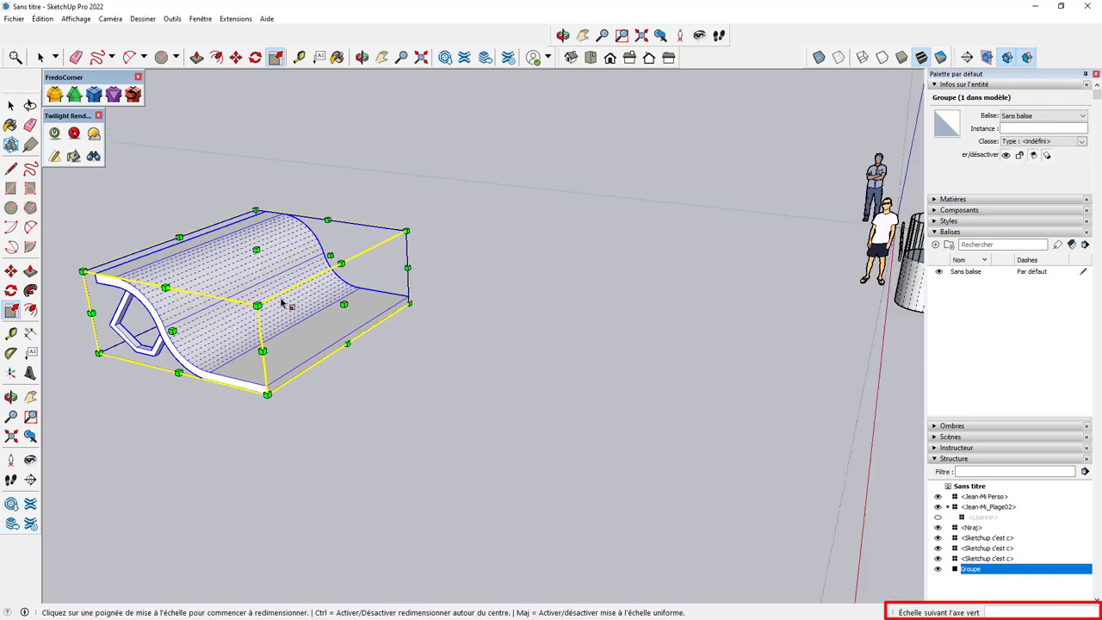
{"action": "mouse_move", "coordinate": [283, 301]}
{"action": "middle_mouse_down"}
{"action": "mouse_move", "coordinate": [386, 298]}
{"action": "mouse_move", "coordinate": [184, 298]}
{"action": "mouse_move", "coordinate": [197, 308]}
{"action": "middle_mouse_up"}
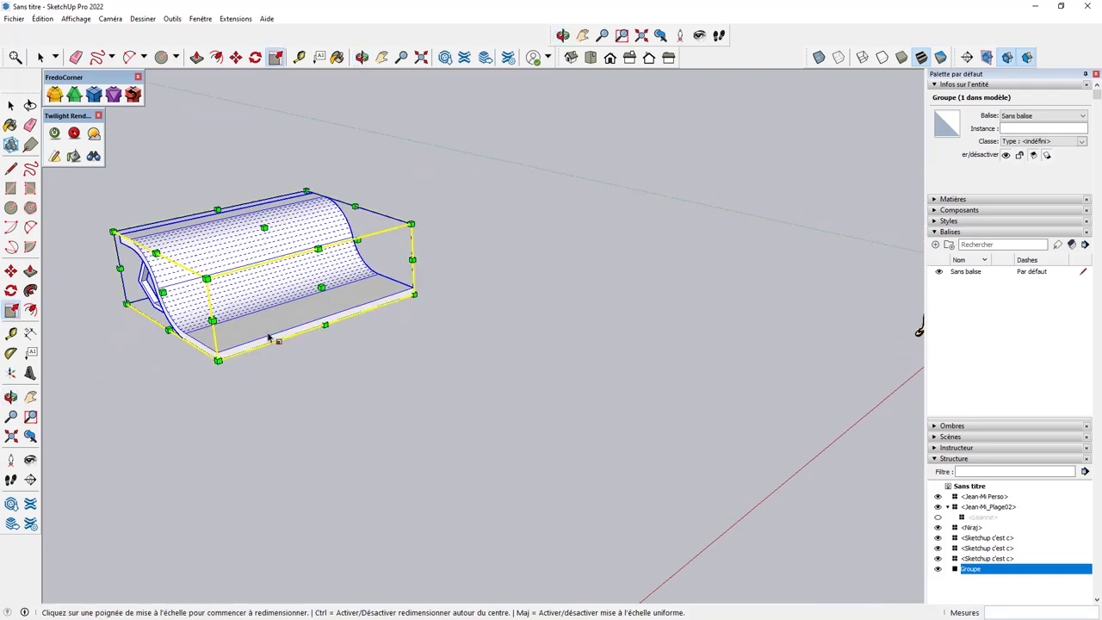
{"action": "key", "text": "space"}
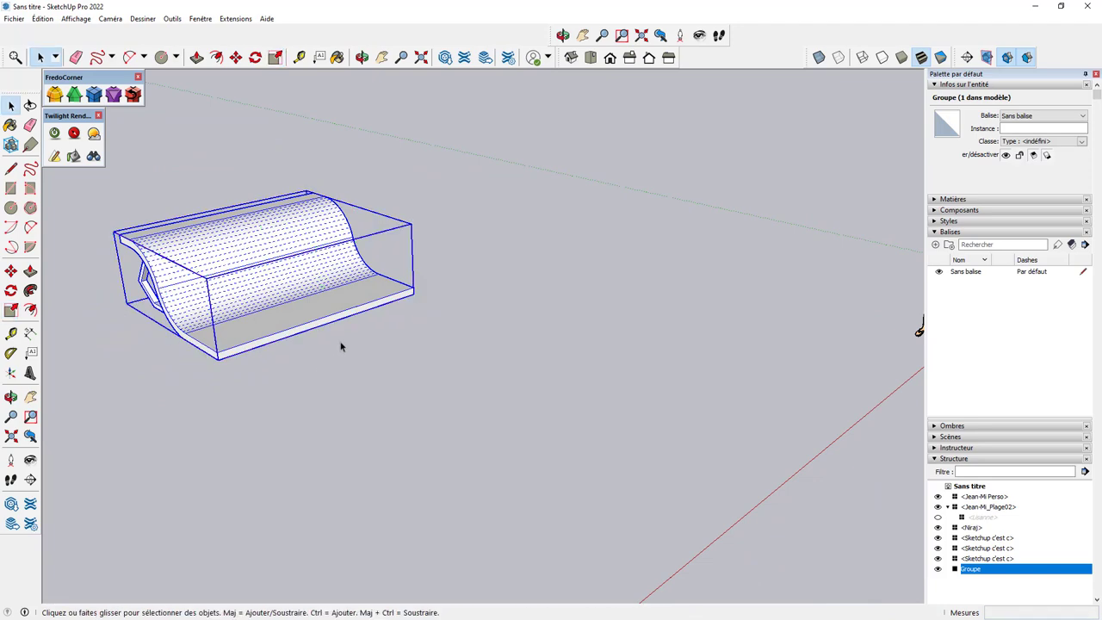
{"action": "mouse_move", "coordinate": [339, 339]}
{"action": "middle_mouse_down"}
{"action": "mouse_move", "coordinate": [410, 327]}
{"action": "mouse_move", "coordinate": [480, 345]}
{"action": "mouse_move", "coordinate": [431, 319]}
{"action": "middle_mouse_up"}
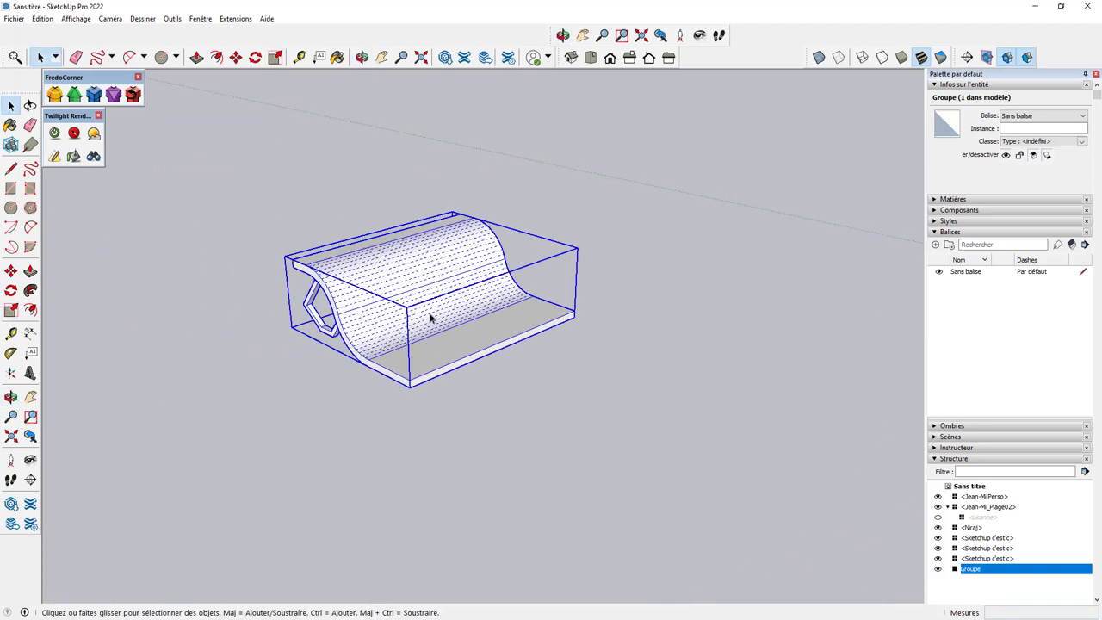
{"action": "scroll", "coordinate": [409, 288], "scroll_direction": "up", "scroll_amount": 2}
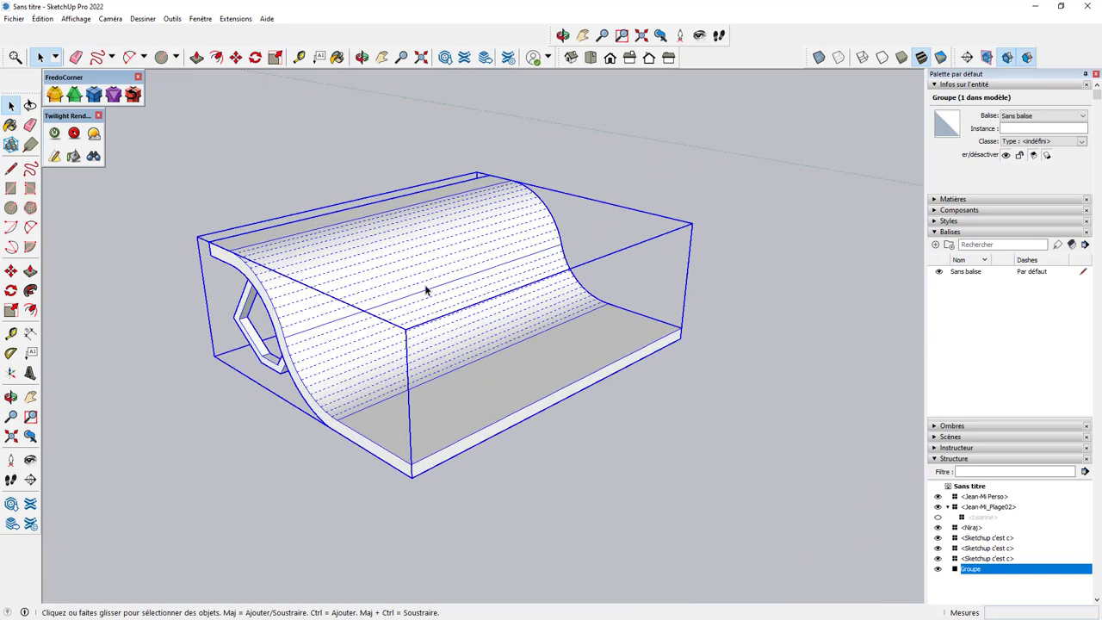
{"action": "right_click", "coordinate": [428, 290]}
{"action": "mouse_move", "coordinate": [476, 457]}
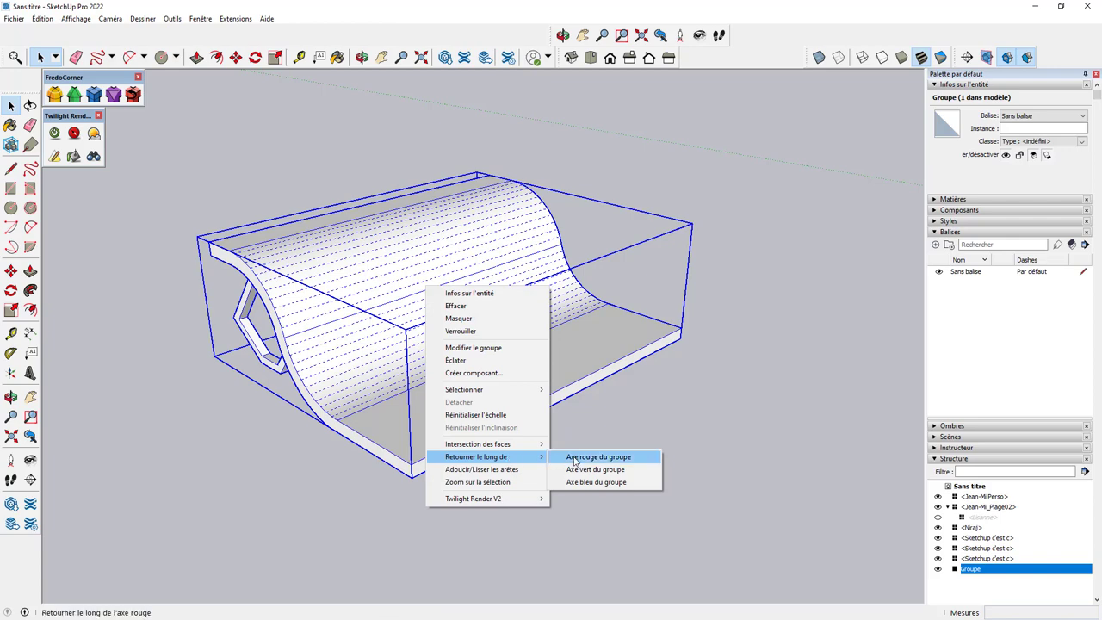
{"action": "left_click", "coordinate": [669, 413]}
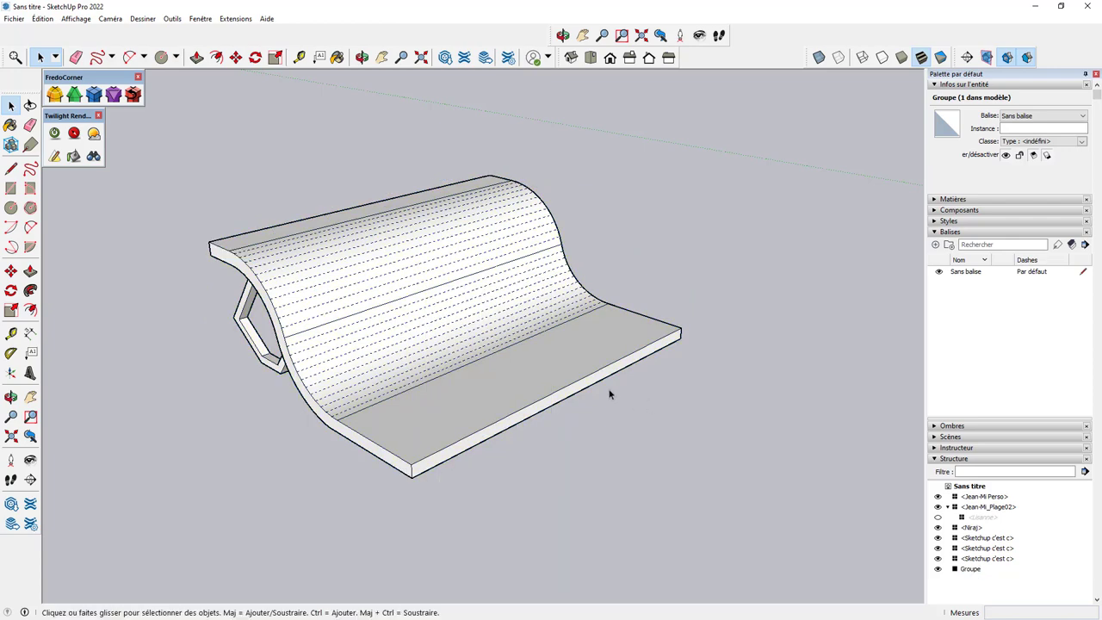
{"action": "left_click", "coordinate": [610, 394]}
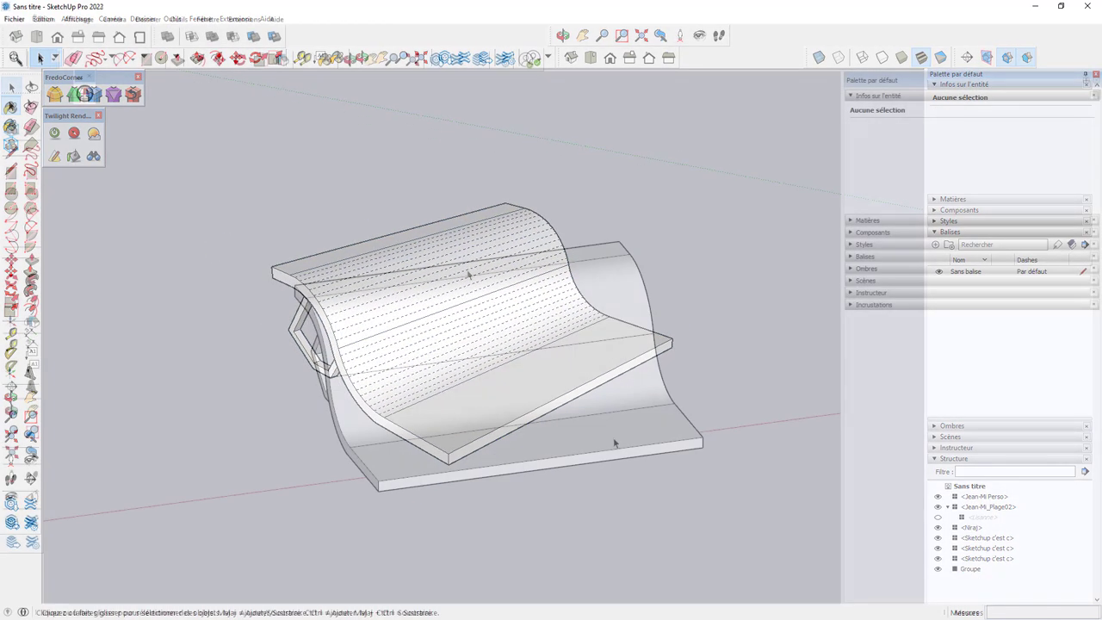
Step: Mirror the curved profile group across its green and red planes, then open it for editing
{"action": "left_click", "coordinate": [482, 301]}
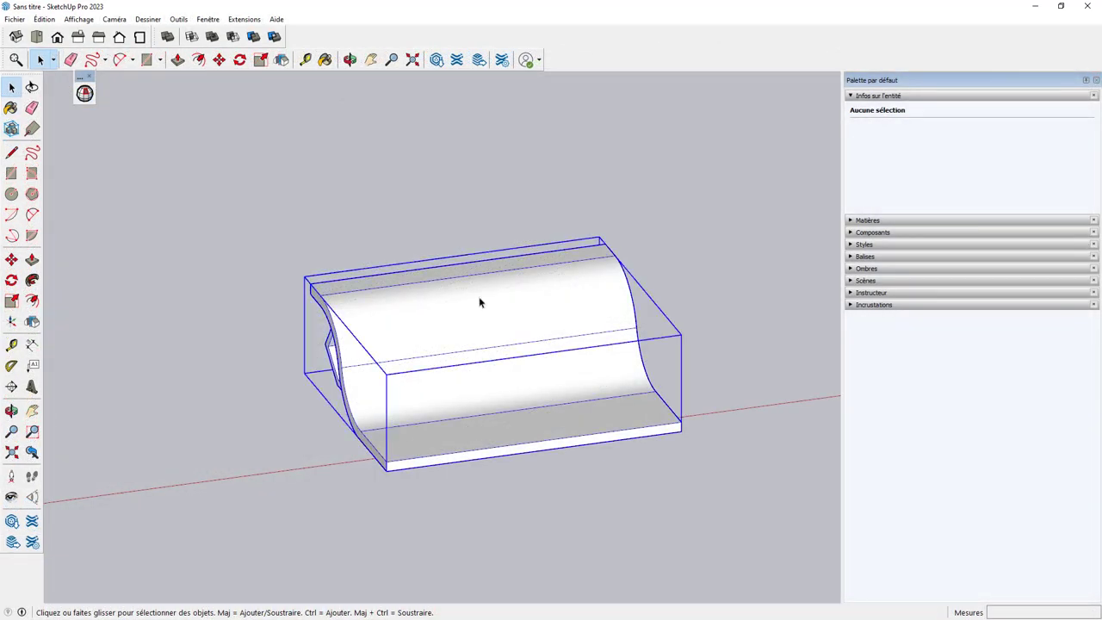
{"action": "mouse_move", "coordinate": [482, 301]}
{"action": "middle_mouse_down"}
{"action": "mouse_move", "coordinate": [581, 336]}
{"action": "mouse_move", "coordinate": [536, 376]}
{"action": "mouse_move", "coordinate": [460, 324]}
{"action": "middle_mouse_up"}
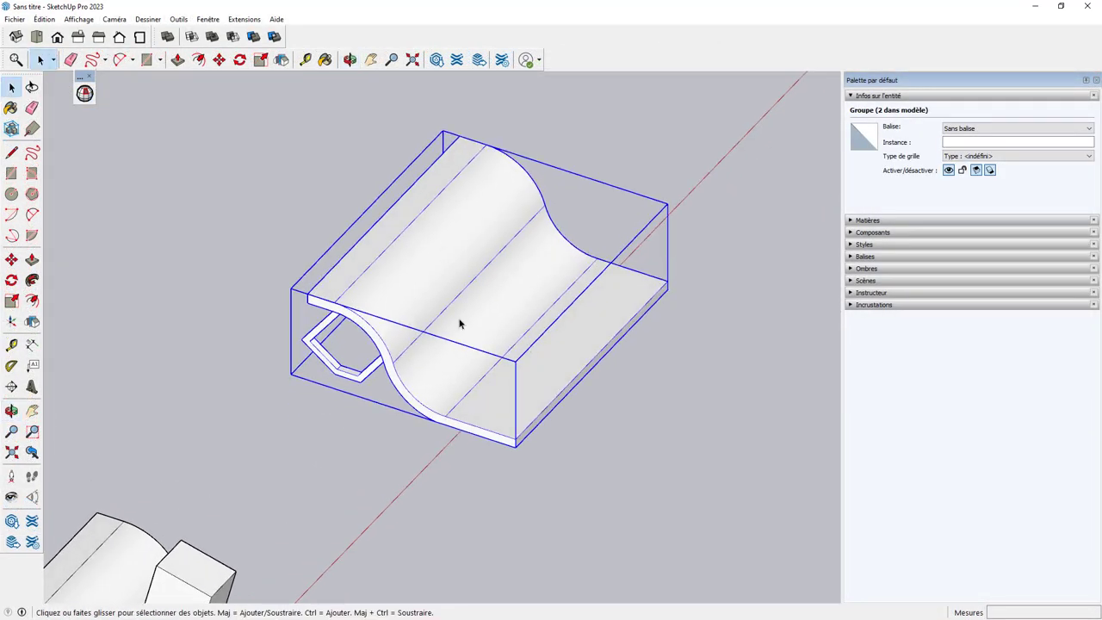
{"action": "left_click", "coordinate": [32, 321]}
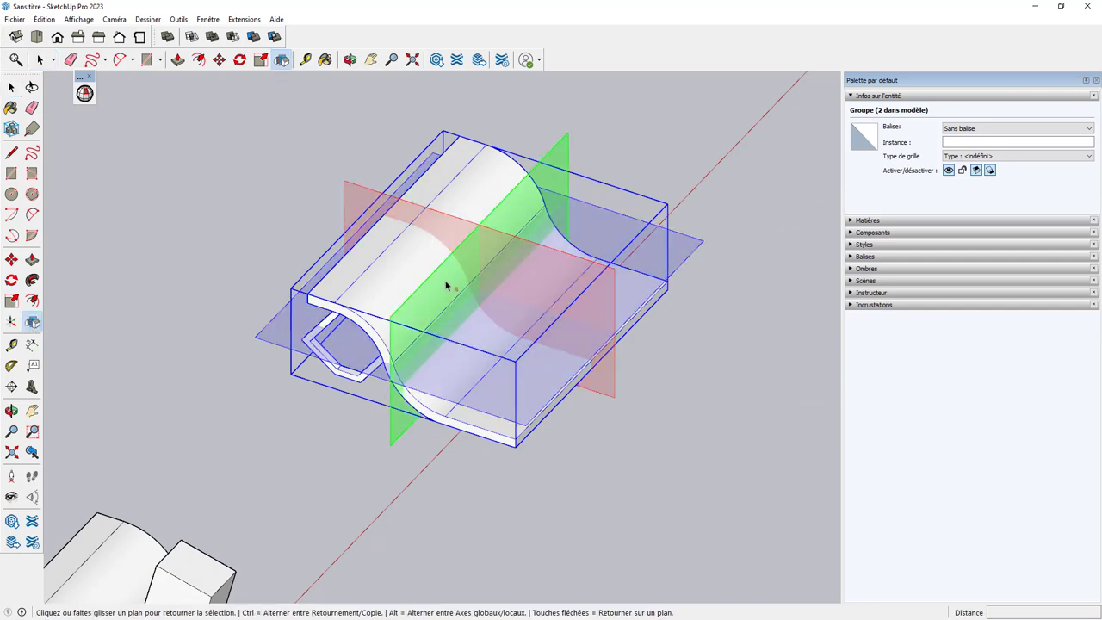
{"action": "mouse_move", "coordinate": [436, 290]}
{"action": "left_mouse_down"}
{"action": "mouse_move", "coordinate": [454, 295]}
{"action": "mouse_move", "coordinate": [519, 448]}
{"action": "left_mouse_up"}
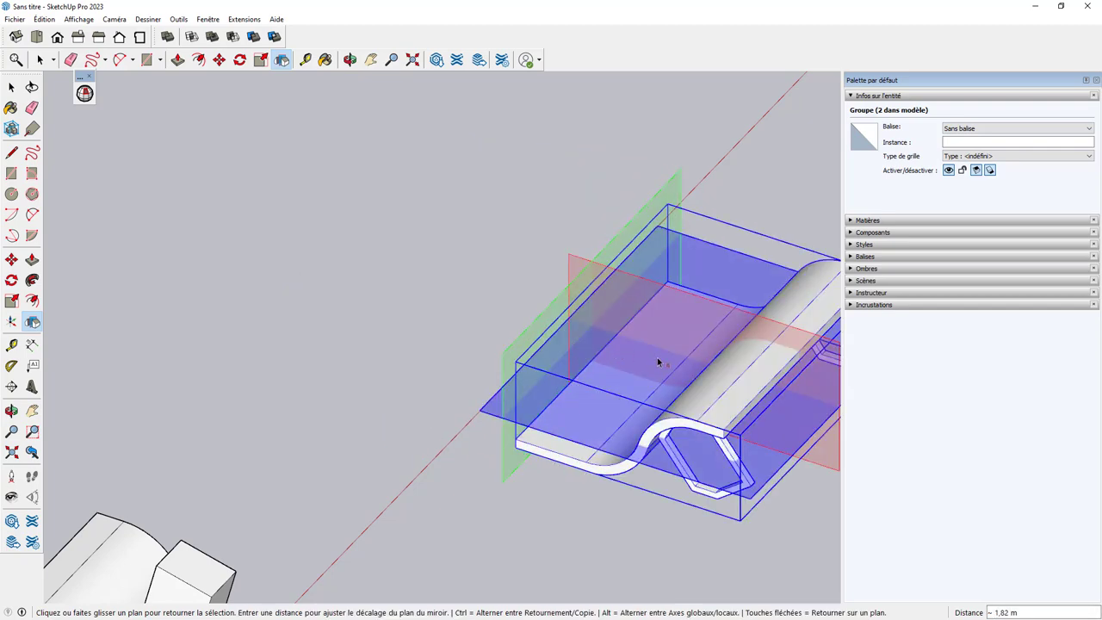
{"action": "mouse_move", "coordinate": [583, 393]}
{"action": "middle_mouse_down"}
{"action": "mouse_move", "coordinate": [680, 392]}
{"action": "mouse_move", "coordinate": [619, 398]}
{"action": "mouse_move", "coordinate": [444, 316]}
{"action": "mouse_move", "coordinate": [625, 302]}
{"action": "mouse_move", "coordinate": [381, 258]}
{"action": "mouse_move", "coordinate": [691, 298]}
{"action": "middle_mouse_up"}
{"action": "left_click", "coordinate": [617, 397]}
{"action": "key", "text": "space"}
{"action": "double_click", "coordinate": [691, 293]}
Step: Push/Pull the top face of the profile up 0,48 m into a tall bar
{"action": "scroll", "coordinate": [686, 289], "scroll_direction": "up", "scroll_amount": 3}
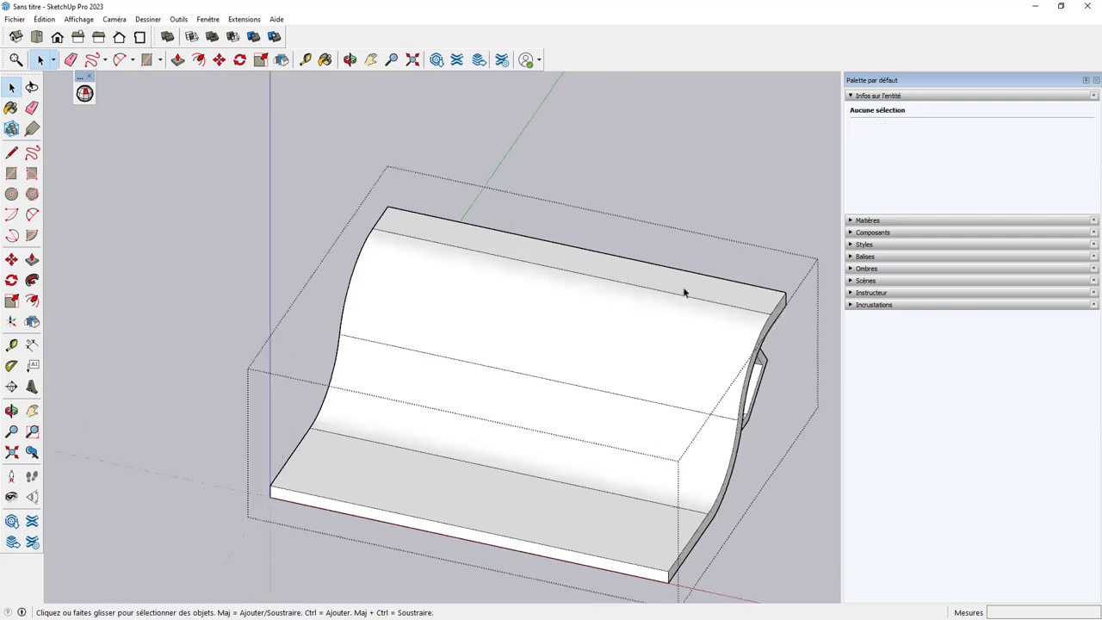
{"action": "key", "text": "p"}
{"action": "left_click", "coordinate": [634, 284]}
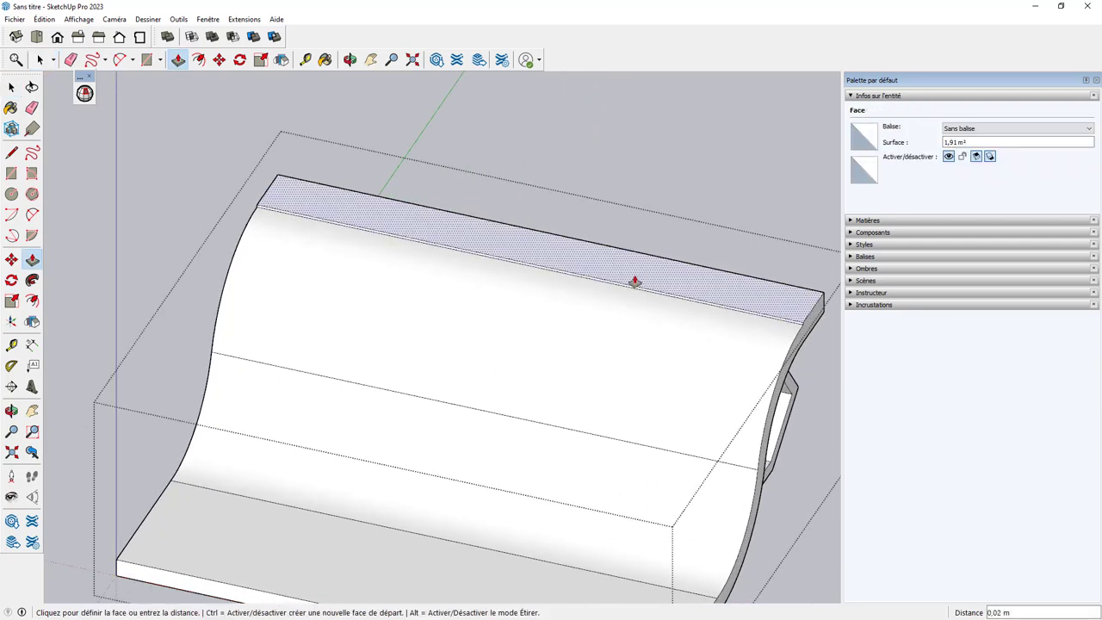
{"action": "left_click", "coordinate": [631, 231]}
{"action": "scroll", "coordinate": [644, 238], "scroll_direction": "down", "scroll_amount": 3}
{"action": "middle_click_drag", "start_coordinate": [644, 239], "coordinate": [686, 244]}
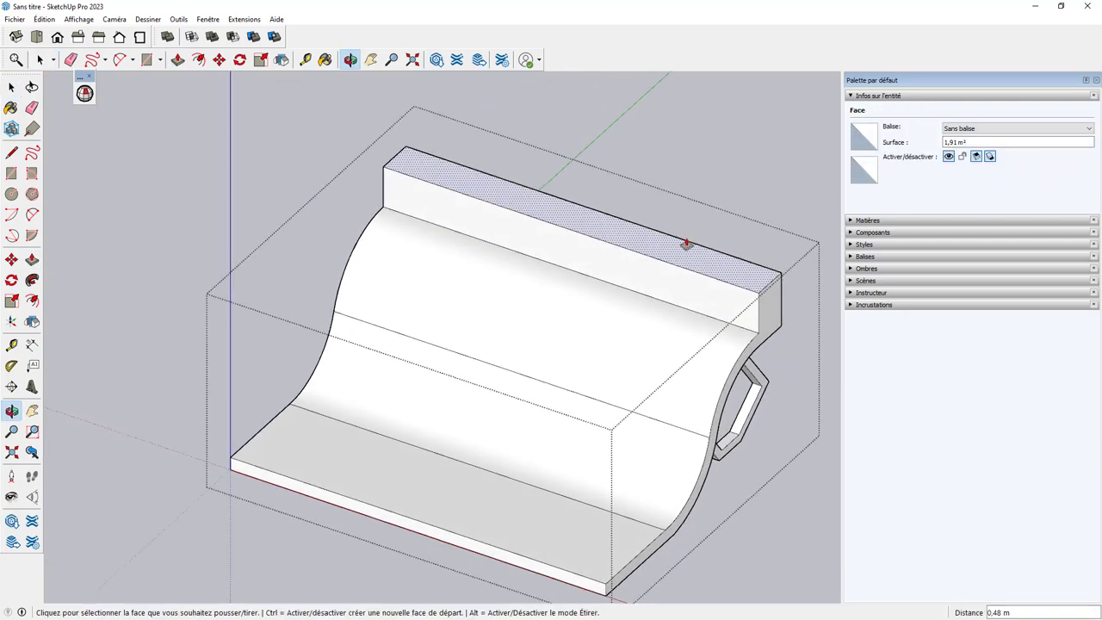
{"action": "scroll", "coordinate": [757, 306], "scroll_direction": "up", "scroll_amount": 2}
Step: Split the bar's end face at its midpoint and push the upper part outward
{"action": "key", "text": "l"}
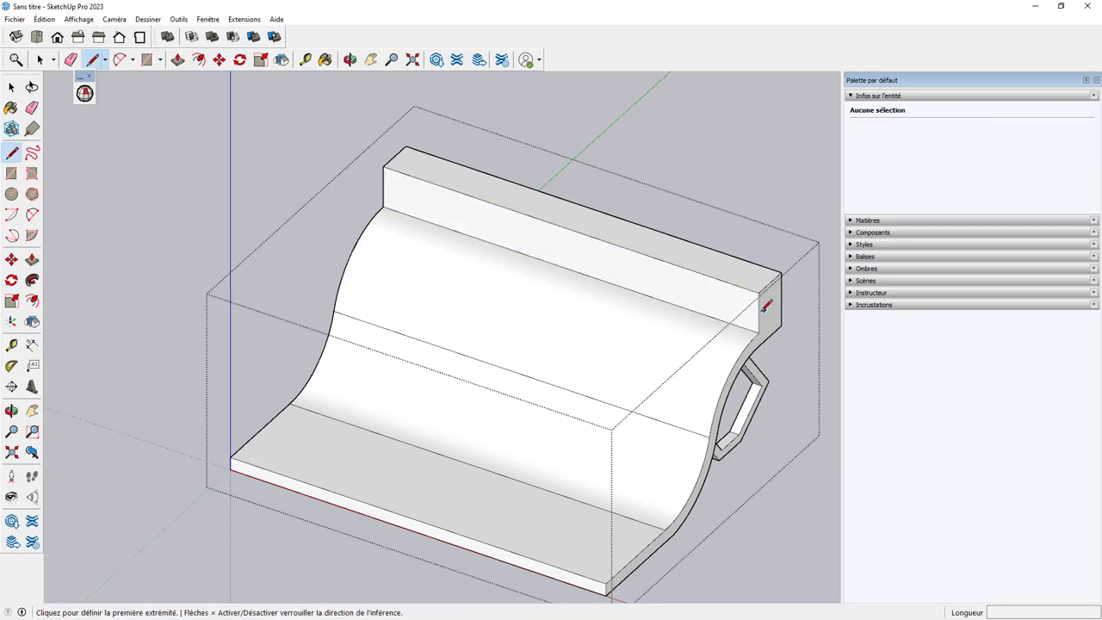
{"action": "left_click", "coordinate": [758, 311]}
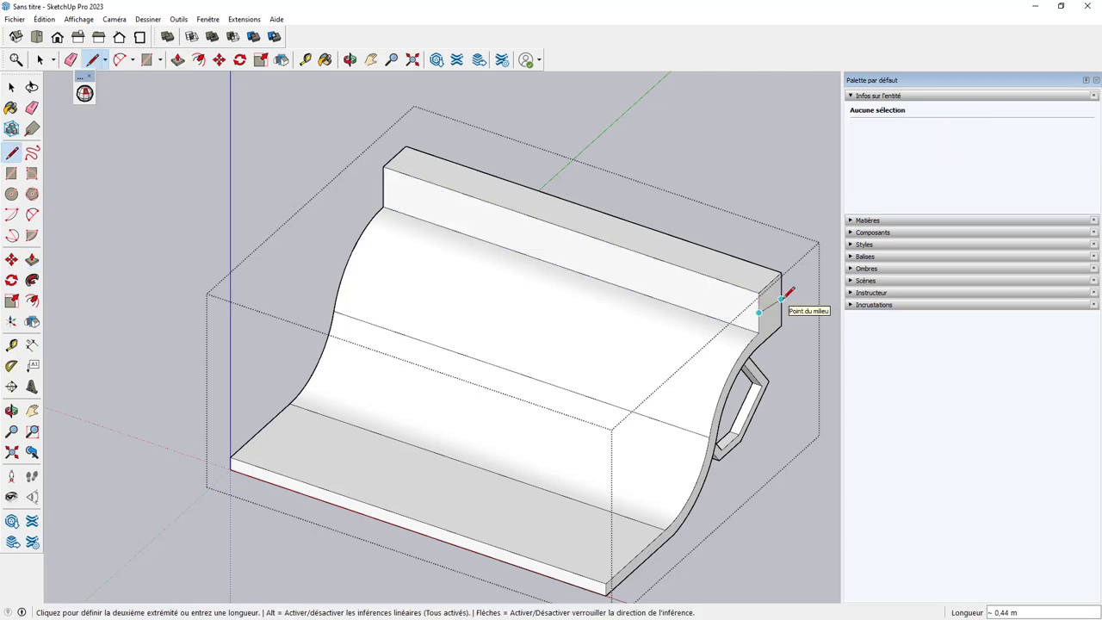
{"action": "left_click", "coordinate": [781, 289]}
{"action": "key", "text": "p"}
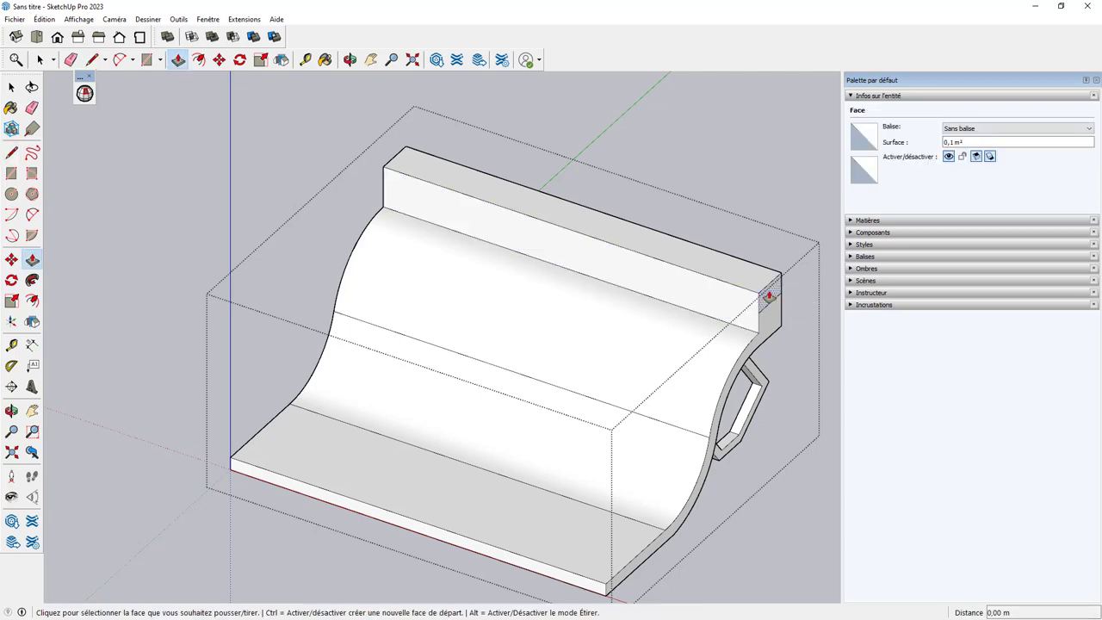
{"action": "left_click", "coordinate": [774, 295]}
{"action": "left_click", "coordinate": [783, 317]}
{"action": "scroll", "coordinate": [723, 239], "scroll_direction": "down", "scroll_amount": 5}
{"action": "key", "text": "space"}
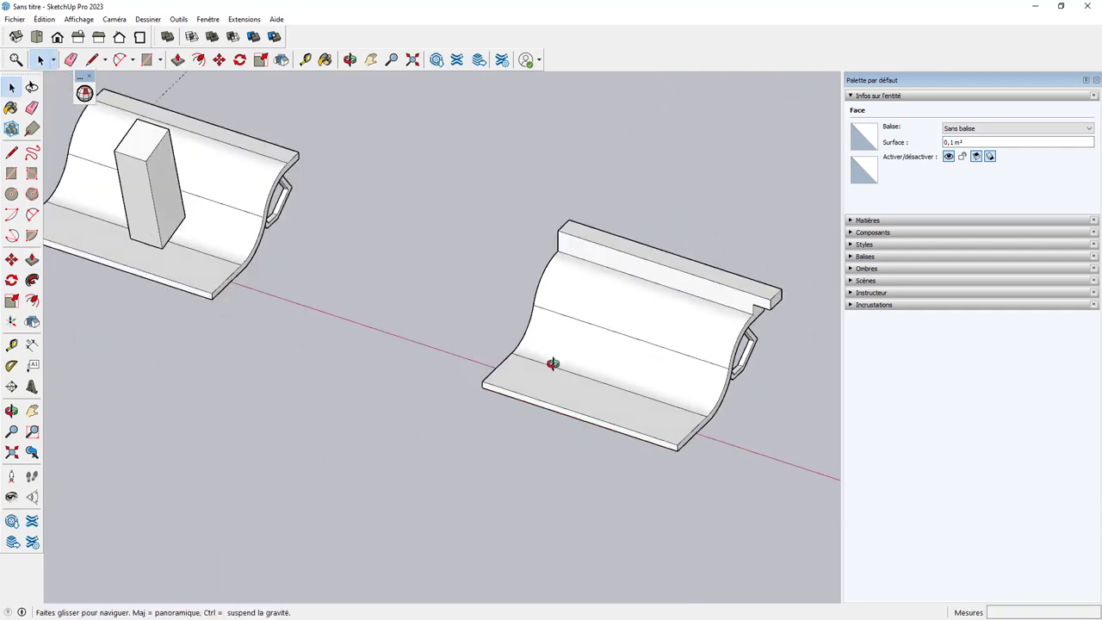
{"action": "middle_click_drag", "start_coordinate": [551, 364], "coordinate": [694, 324]}
{"action": "scroll", "coordinate": [694, 324], "scroll_direction": "up", "scroll_amount": 5}
Step: Flip the profile group across its red plane with a 2,00 m offset
{"action": "scroll", "coordinate": [672, 246], "scroll_direction": "down", "scroll_amount": 2}
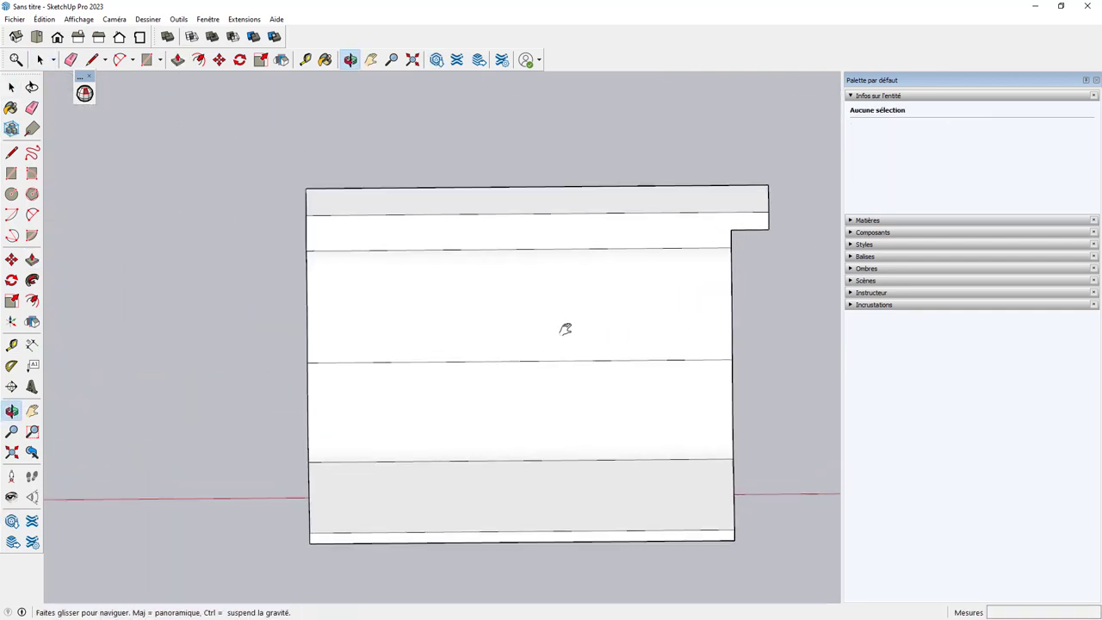
{"action": "mouse_move", "coordinate": [565, 327]}
{"action": "middle_mouse_down"}
{"action": "mouse_move", "coordinate": [606, 305]}
{"action": "mouse_move", "coordinate": [554, 307]}
{"action": "middle_mouse_up"}
{"action": "scroll", "coordinate": [555, 308], "scroll_direction": "down", "scroll_amount": 2}
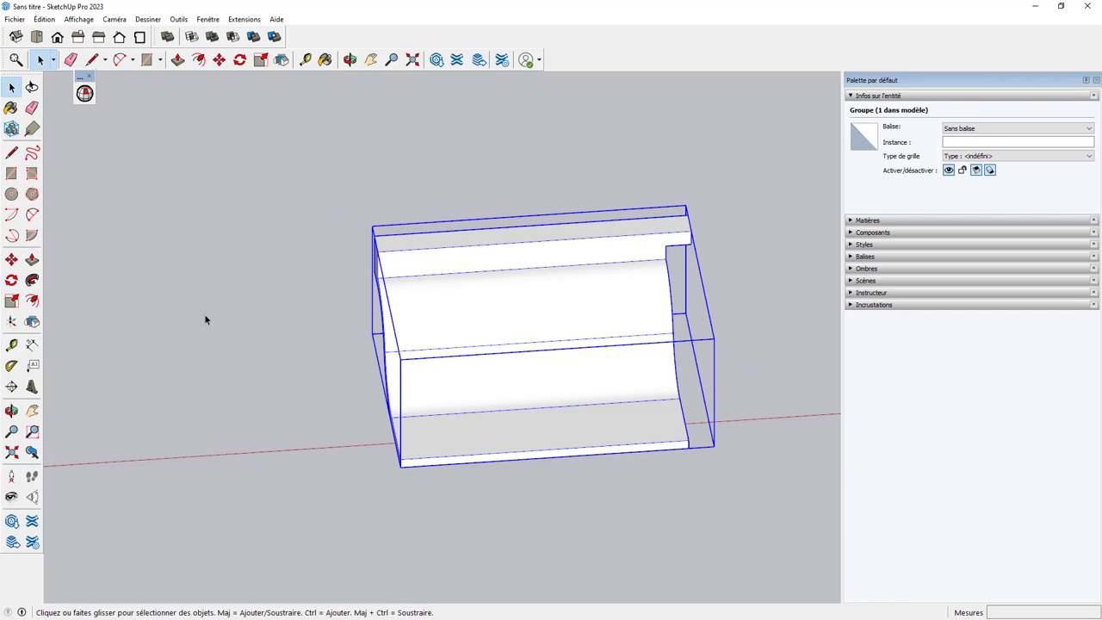
{"action": "left_click", "coordinate": [32, 322]}
{"action": "left_click_drag", "start_coordinate": [554, 336], "coordinate": [691, 446]}
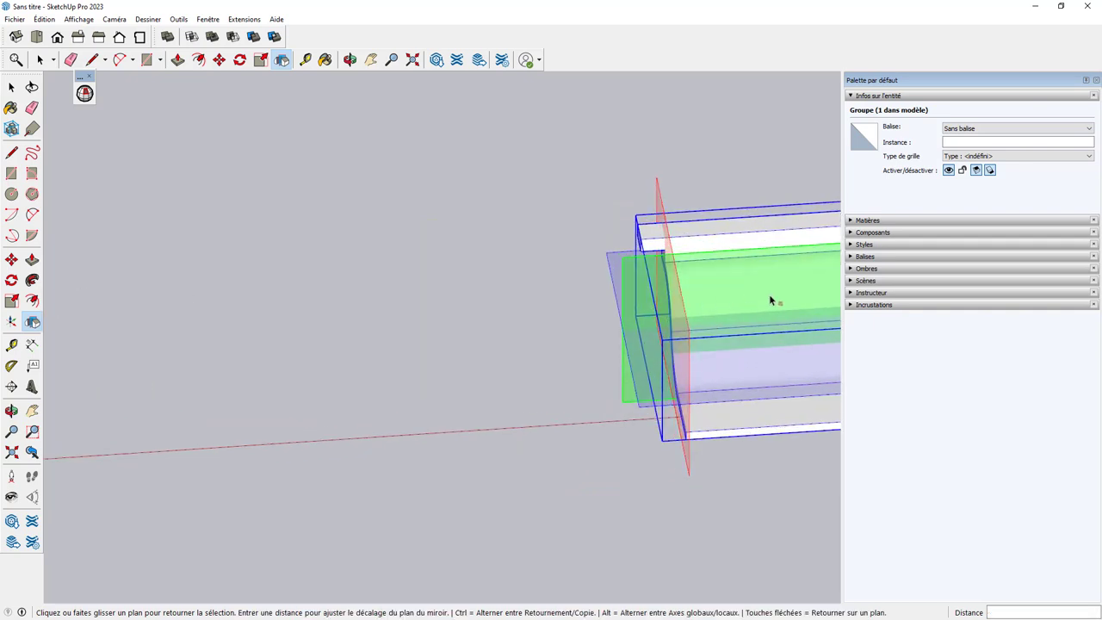
{"action": "mouse_move", "coordinate": [769, 301]}
{"action": "middle_mouse_down"}
{"action": "mouse_move", "coordinate": [469, 332]}
{"action": "mouse_move", "coordinate": [397, 367]}
{"action": "middle_mouse_up"}
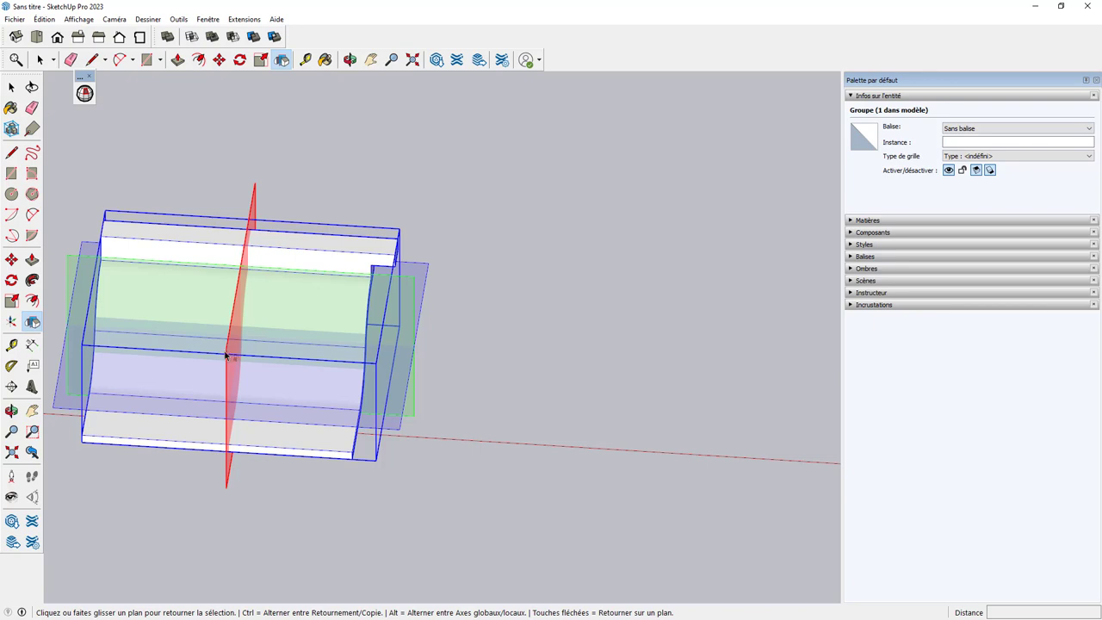
Step: Create a Ctrl-flipped mirrored copy of the group to the right of the original
{"action": "key", "text": "ctrl"}
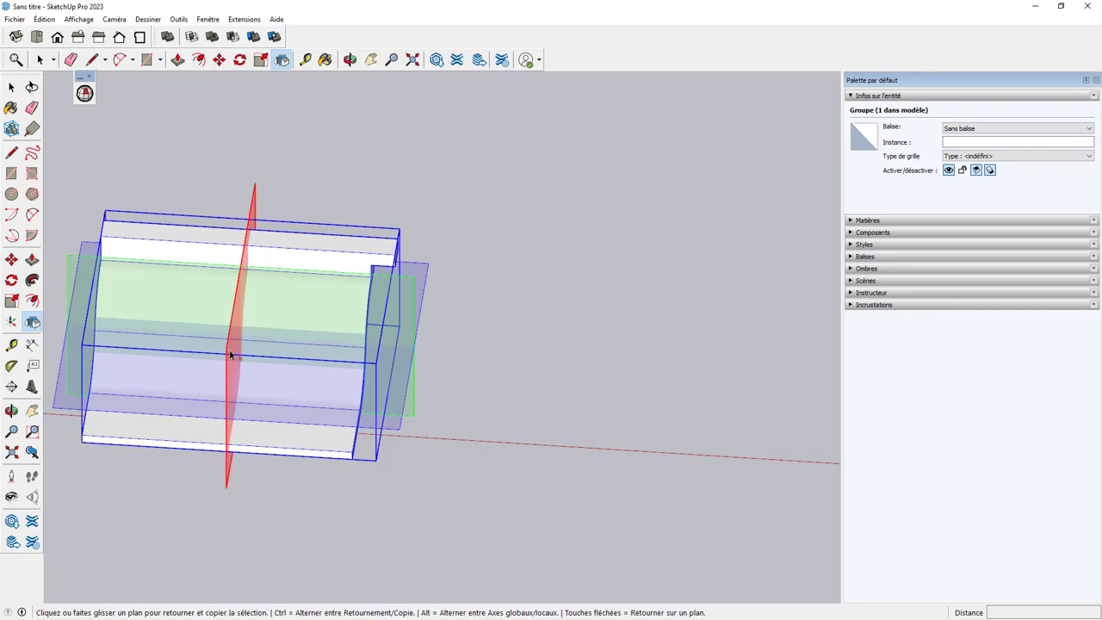
{"action": "left_click_drag", "start_coordinate": [231, 354], "coordinate": [357, 459]}
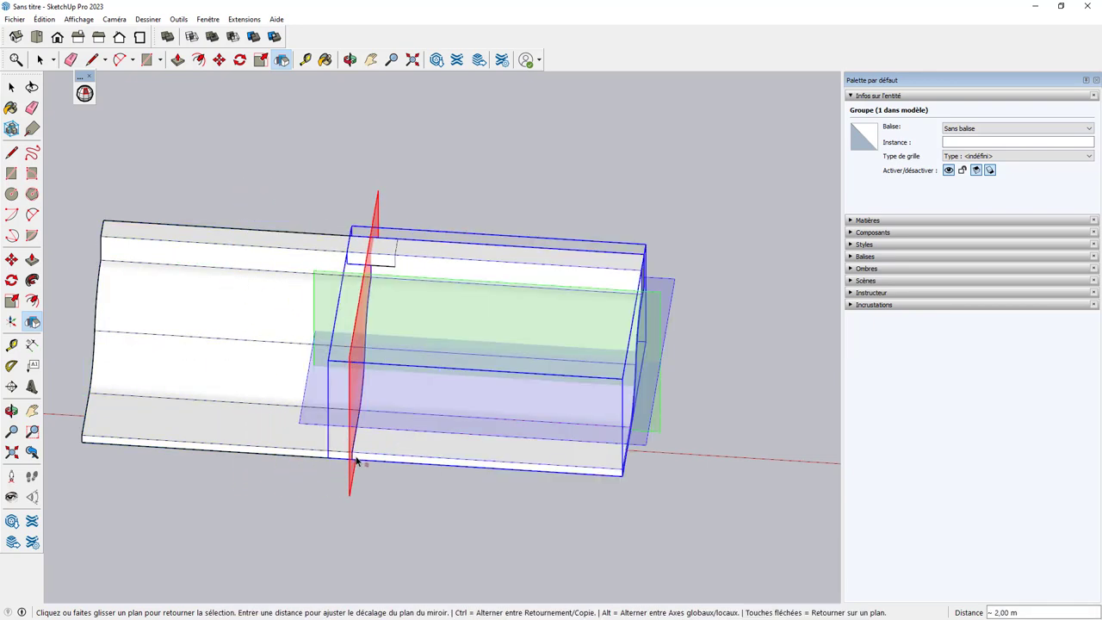
{"action": "mouse_move", "coordinate": [445, 313]}
{"action": "middle_mouse_down"}
{"action": "mouse_move", "coordinate": [590, 288]}
{"action": "mouse_move", "coordinate": [422, 313]}
{"action": "middle_mouse_up"}
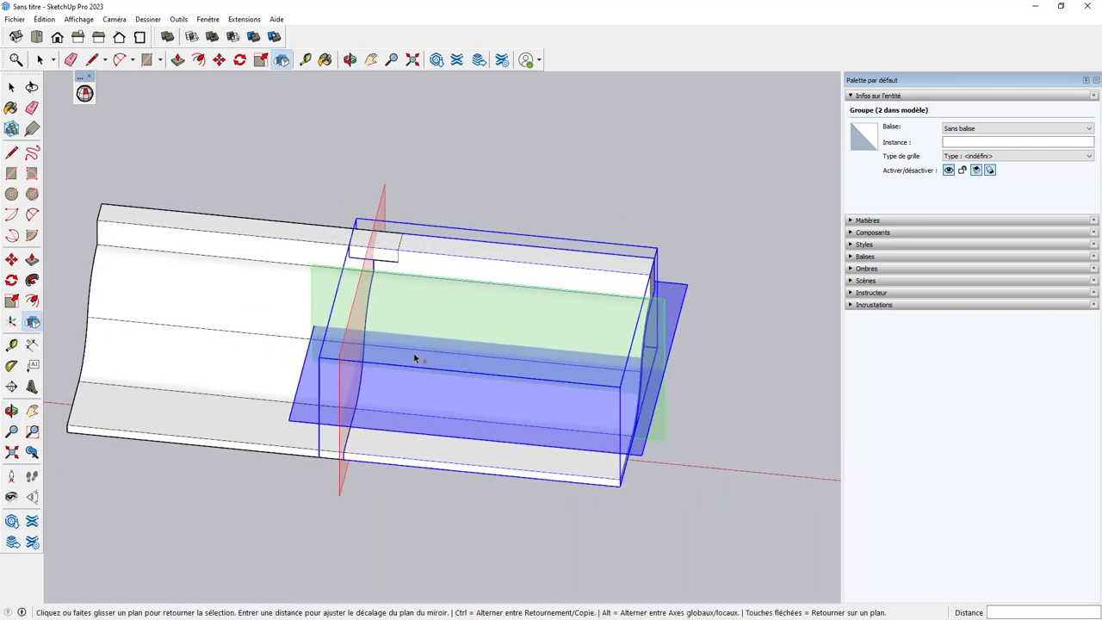
{"action": "mouse_move", "coordinate": [413, 353]}
{"action": "middle_mouse_down"}
{"action": "mouse_move", "coordinate": [430, 363]}
{"action": "mouse_move", "coordinate": [482, 358]}
{"action": "mouse_move", "coordinate": [502, 371]}
{"action": "mouse_move", "coordinate": [307, 388]}
{"action": "mouse_move", "coordinate": [234, 359]}
{"action": "middle_mouse_up"}
Step: Flip the group repeatedly with the Up arrow and flip planes, returning it to its original orientation
{"action": "left_click", "coordinate": [384, 371]}
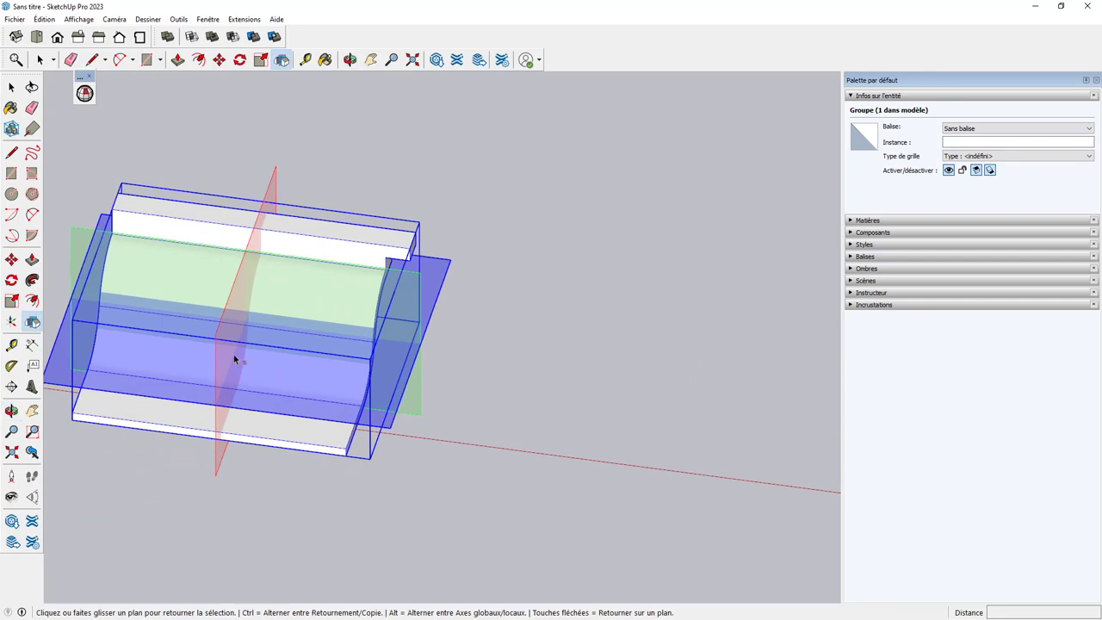
{"action": "key", "text": "Up"}
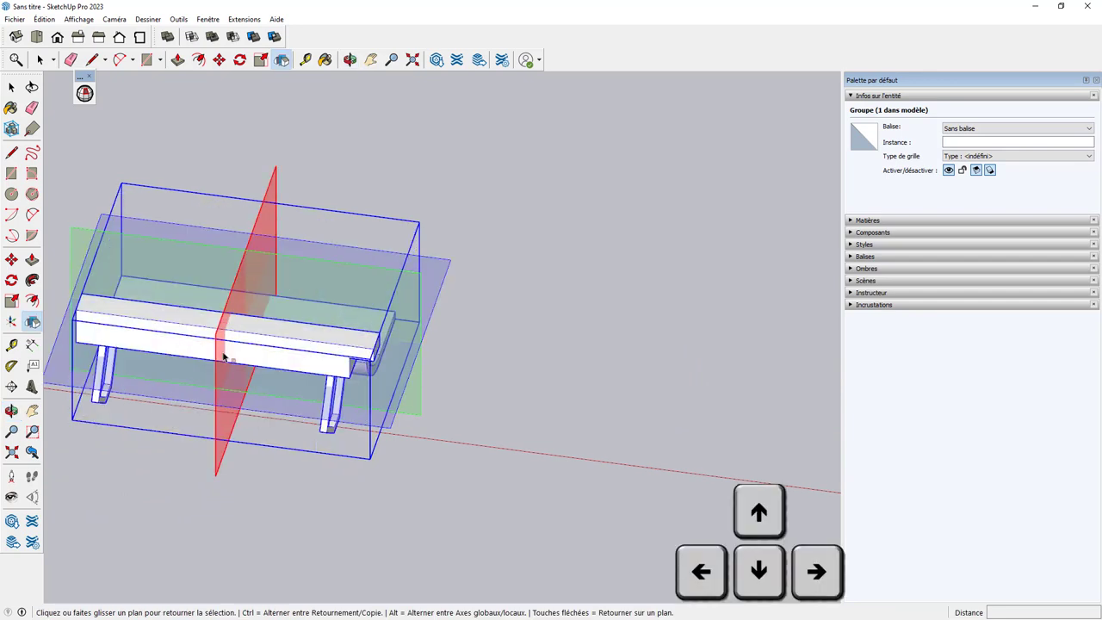
{"action": "key", "text": "Up"}
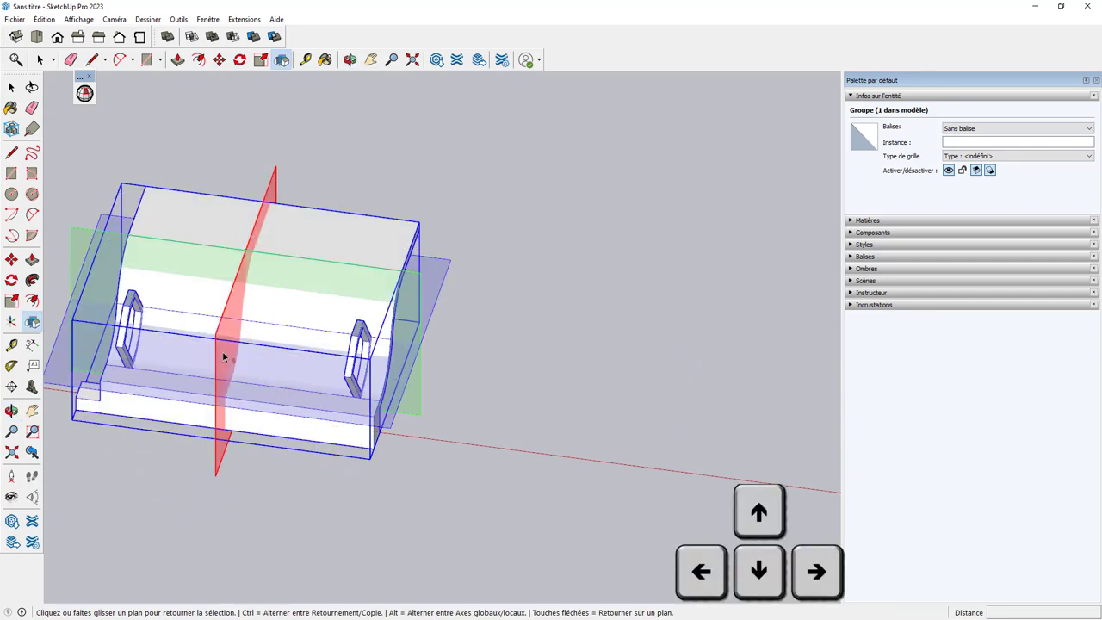
{"action": "key", "text": "Up"}
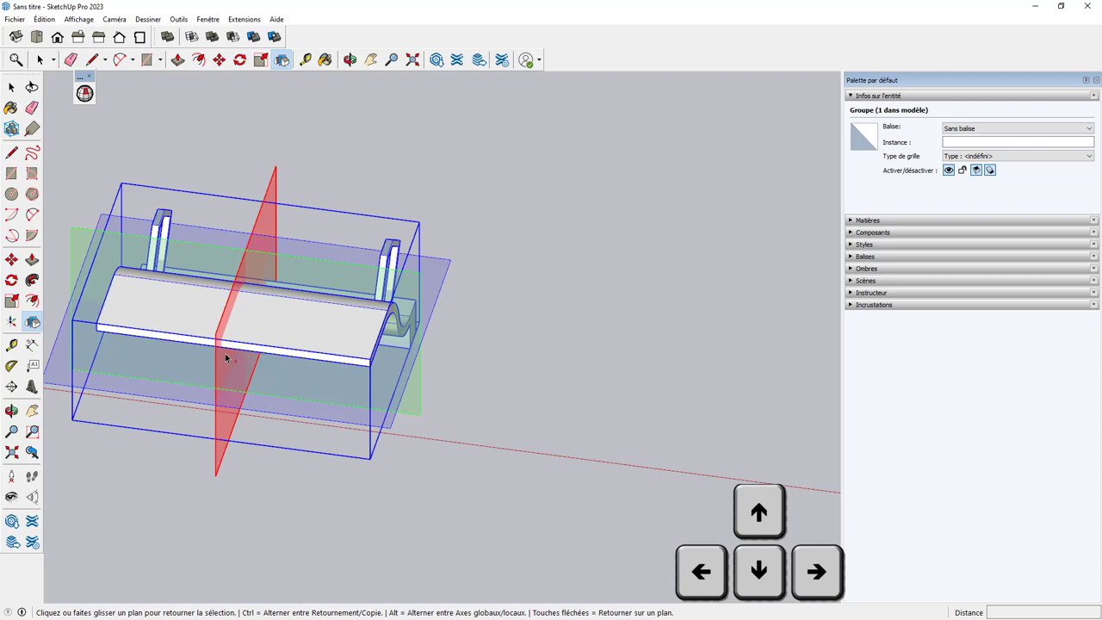
{"action": "middle_click_drag", "start_coordinate": [337, 345], "coordinate": [339, 350]}
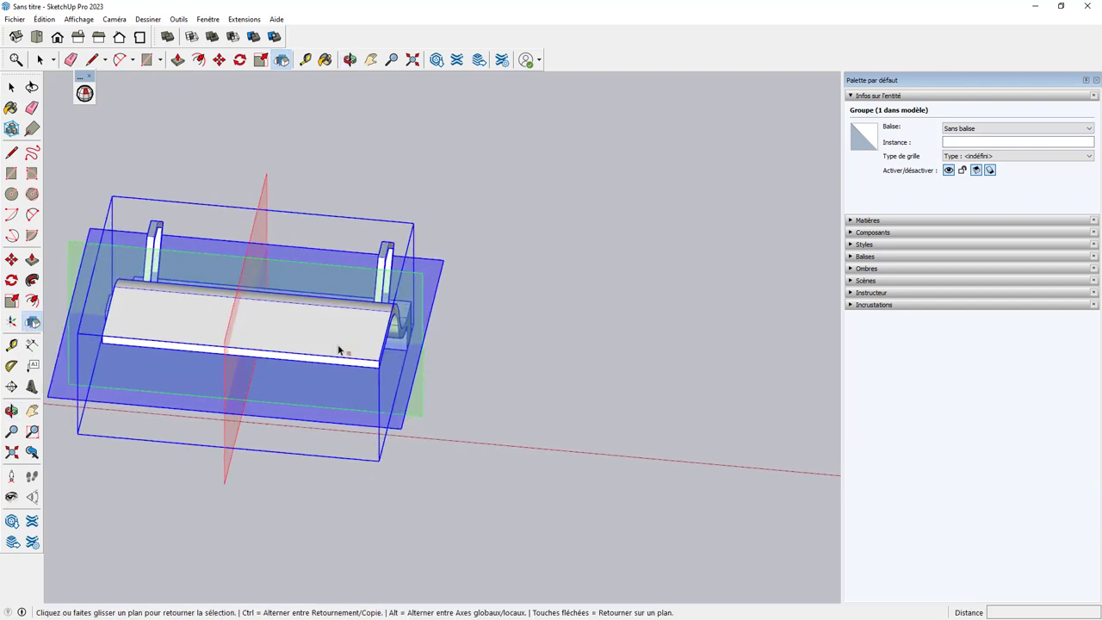
{"action": "left_click", "coordinate": [338, 349]}
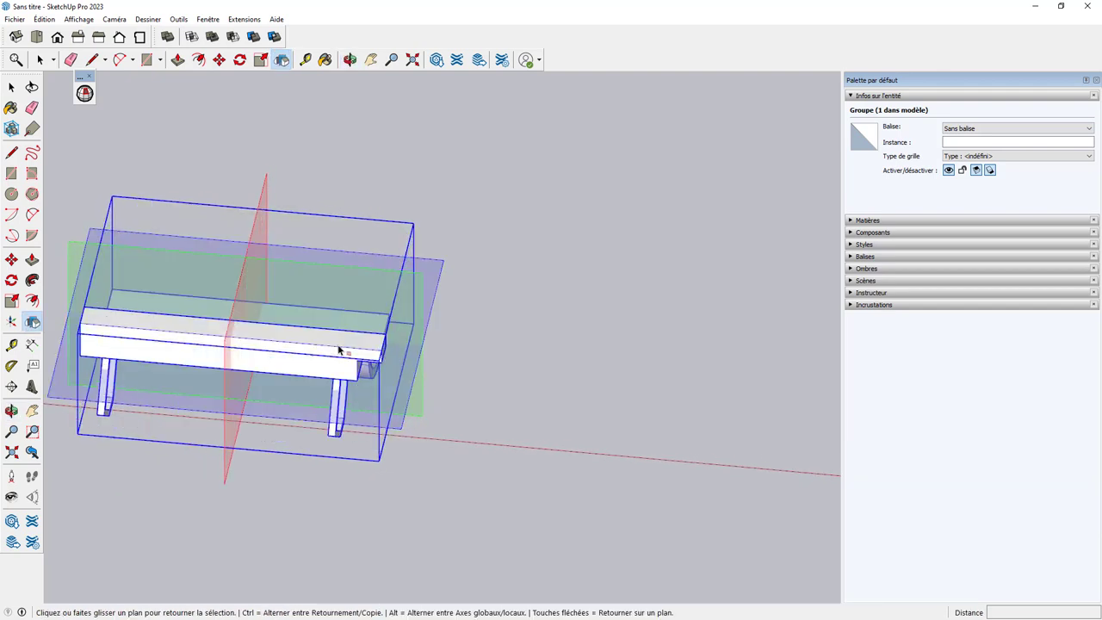
{"action": "left_click", "coordinate": [339, 349]}
{"action": "key", "text": "space"}
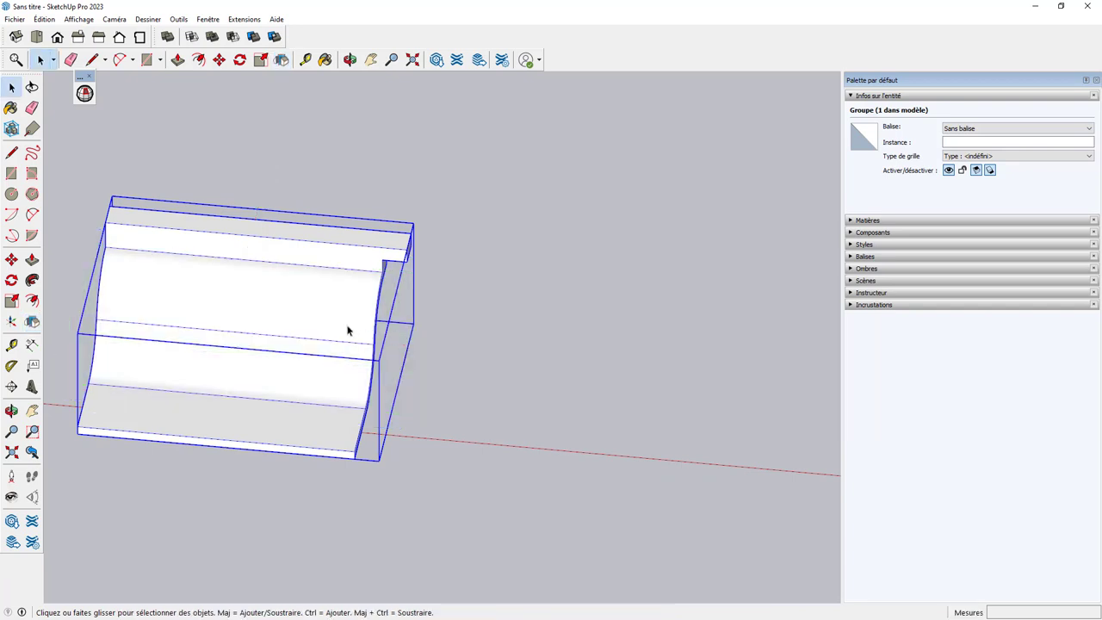
{"action": "right_click", "coordinate": [325, 291]}
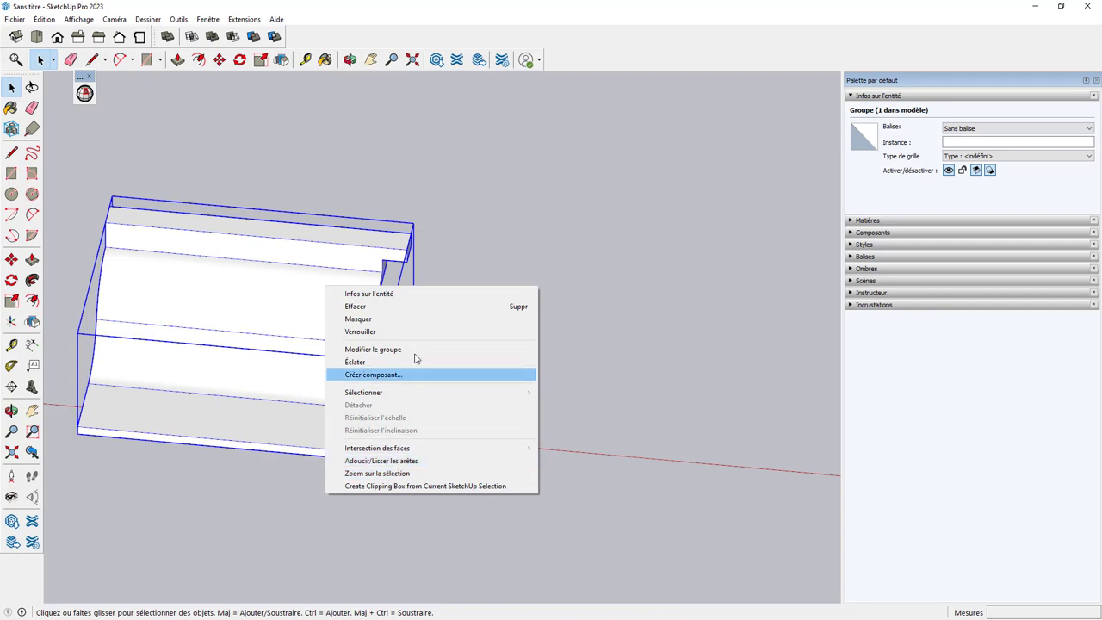
{"action": "left_click", "coordinate": [465, 272]}
{"action": "scroll", "coordinate": [319, 290], "scroll_direction": "up", "scroll_amount": 5}
{"action": "double_click", "coordinate": [322, 288]}
{"action": "left_click", "coordinate": [327, 286]}
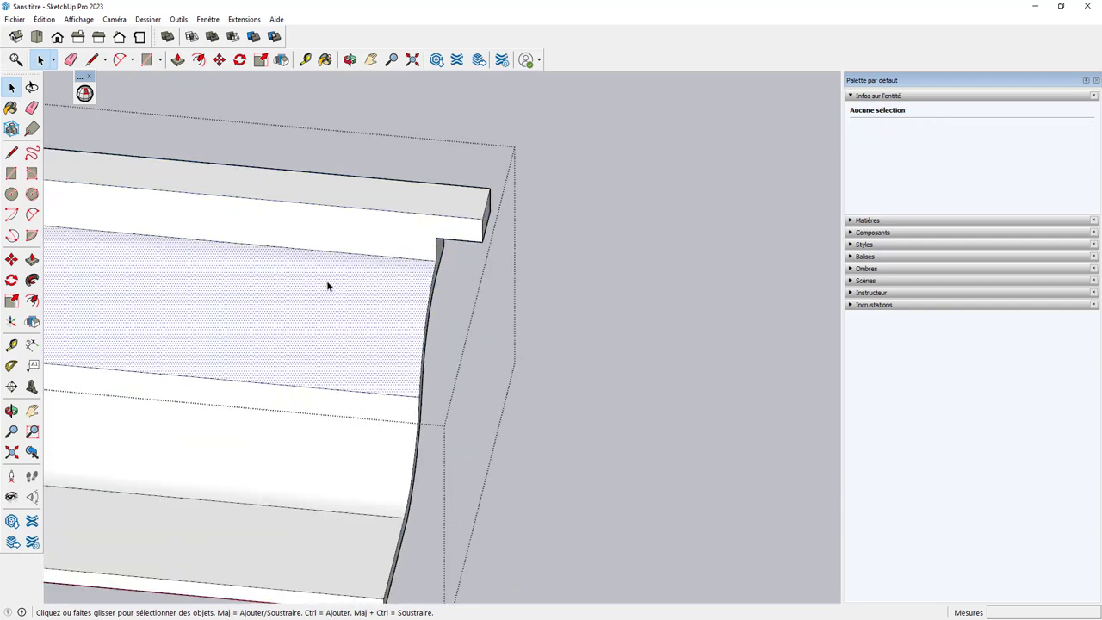
{"action": "right_click", "coordinate": [341, 286]}
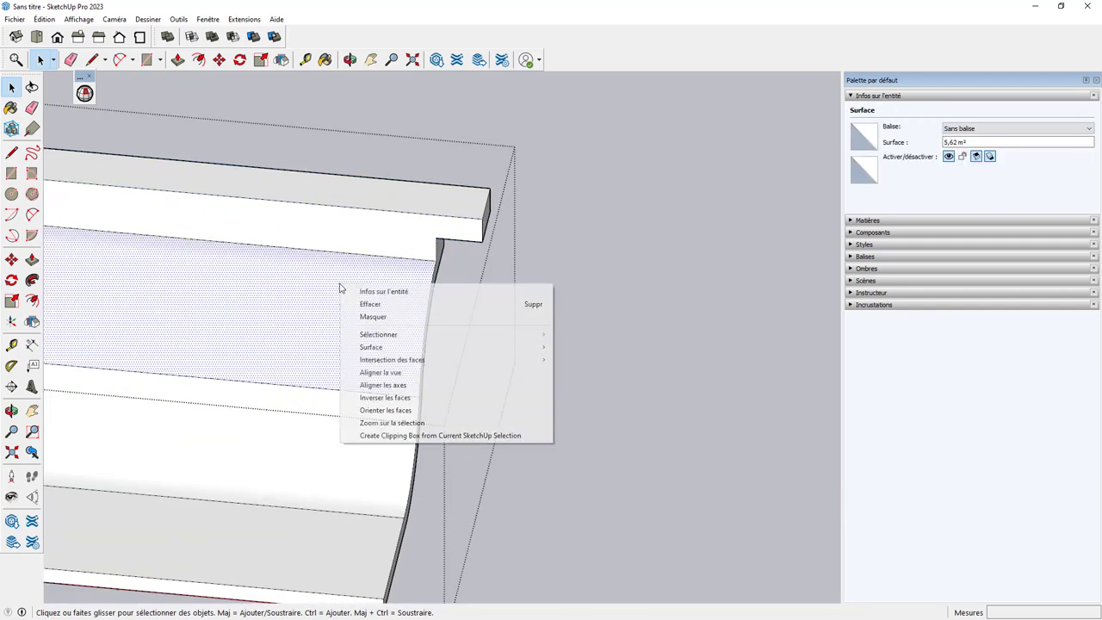
{"action": "left_click", "coordinate": [529, 249]}
{"action": "scroll", "coordinate": [504, 263], "scroll_direction": "down", "scroll_amount": 3}
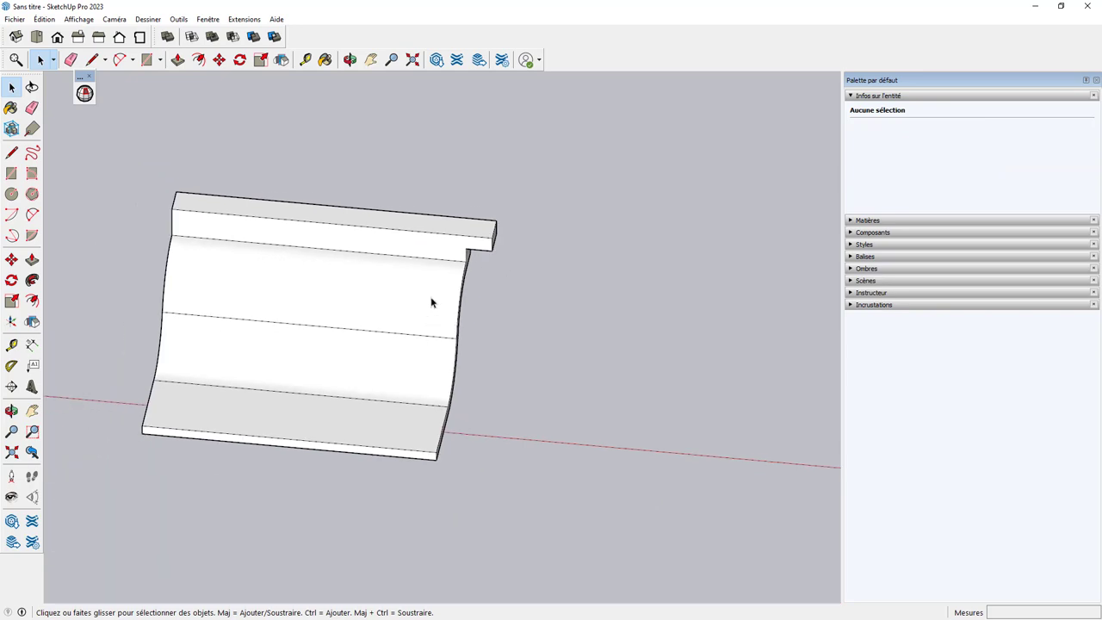
{"action": "scroll", "coordinate": [433, 297], "scroll_direction": "up", "scroll_amount": 2}
{"action": "double_click", "coordinate": [477, 211]}
{"action": "double_click", "coordinate": [477, 211]}
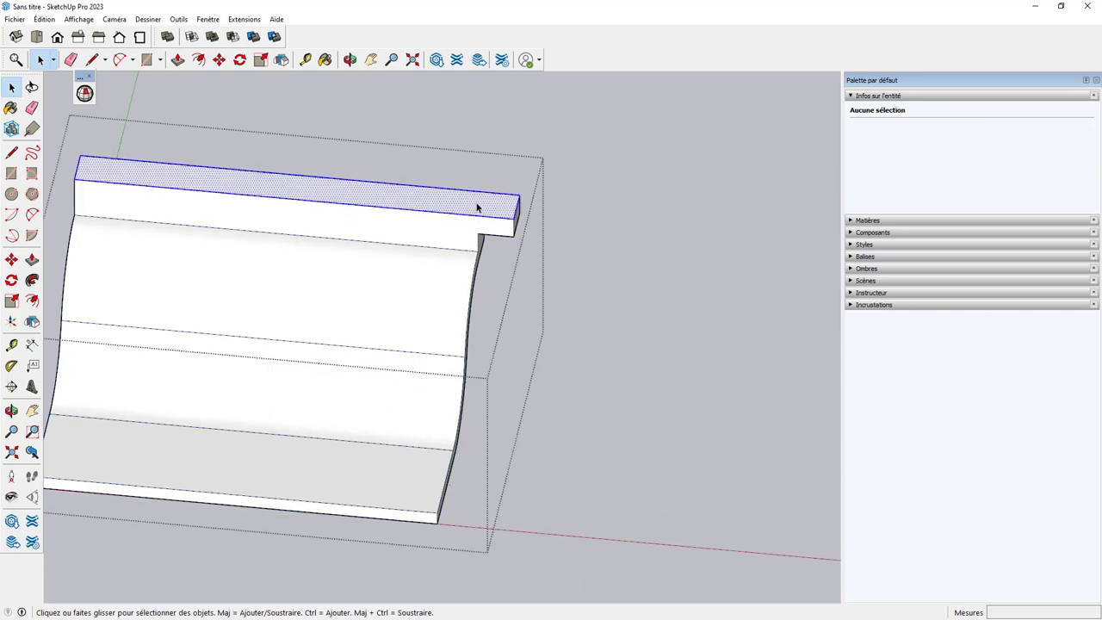
{"action": "right_click", "coordinate": [476, 210]}
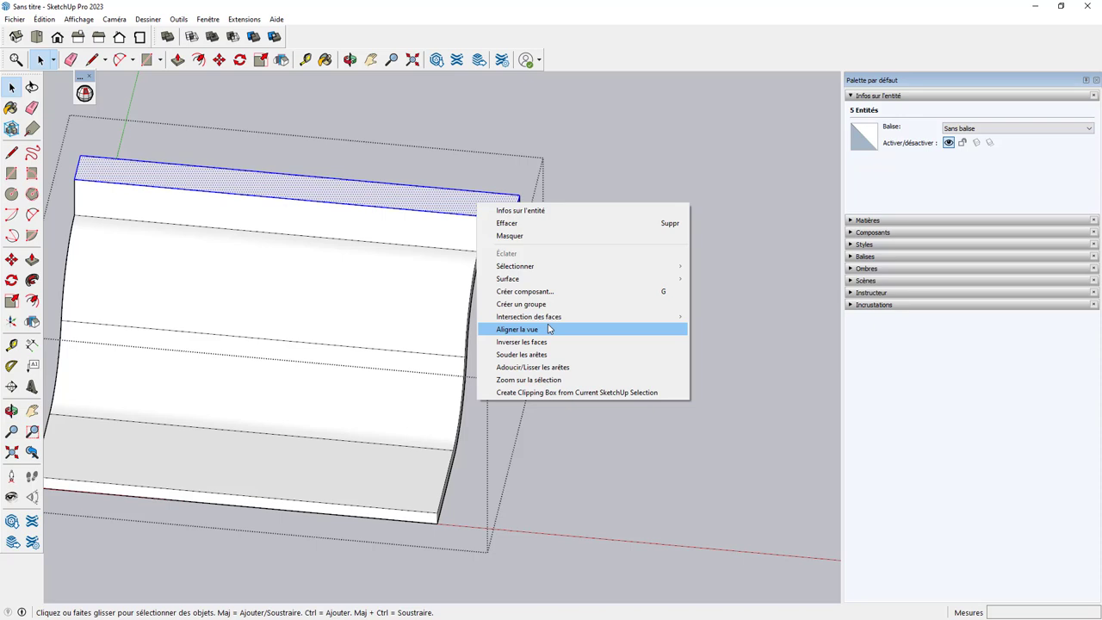
{"action": "left_click", "coordinate": [558, 264]}
{"action": "mouse_move", "coordinate": [528, 272]}
{"action": "middle_mouse_down"}
{"action": "mouse_move", "coordinate": [659, 258]}
{"action": "mouse_move", "coordinate": [574, 317]}
{"action": "mouse_move", "coordinate": [698, 305]}
{"action": "mouse_move", "coordinate": [681, 295]}
{"action": "mouse_move", "coordinate": [514, 354]}
{"action": "mouse_move", "coordinate": [611, 305]}
{"action": "mouse_move", "coordinate": [558, 331]}
{"action": "middle_mouse_up"}
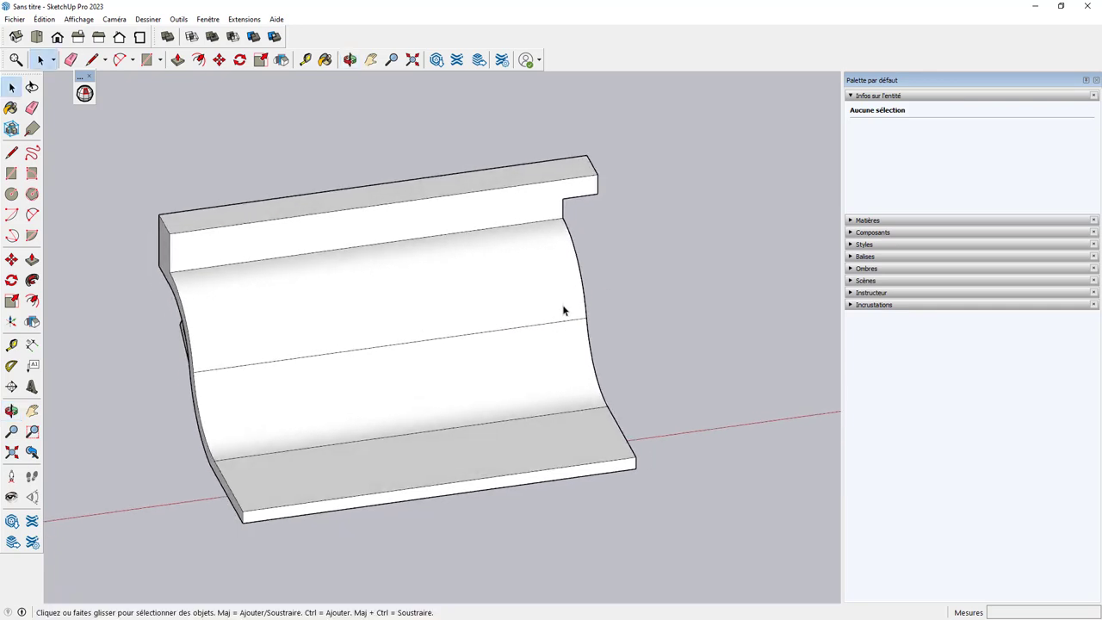
Step: Expand the Default Tray's Incrustations panel to list the Solid Inspection overlay from Solid Inspector²
{"action": "left_click", "coordinate": [851, 305]}
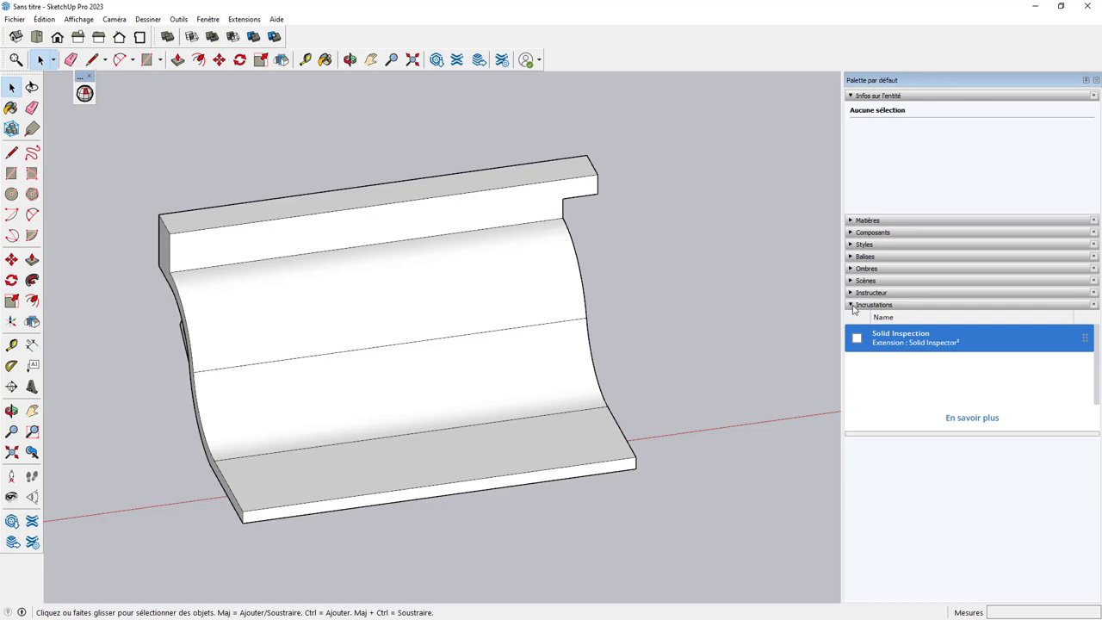
{"action": "left_click", "coordinate": [852, 306]}
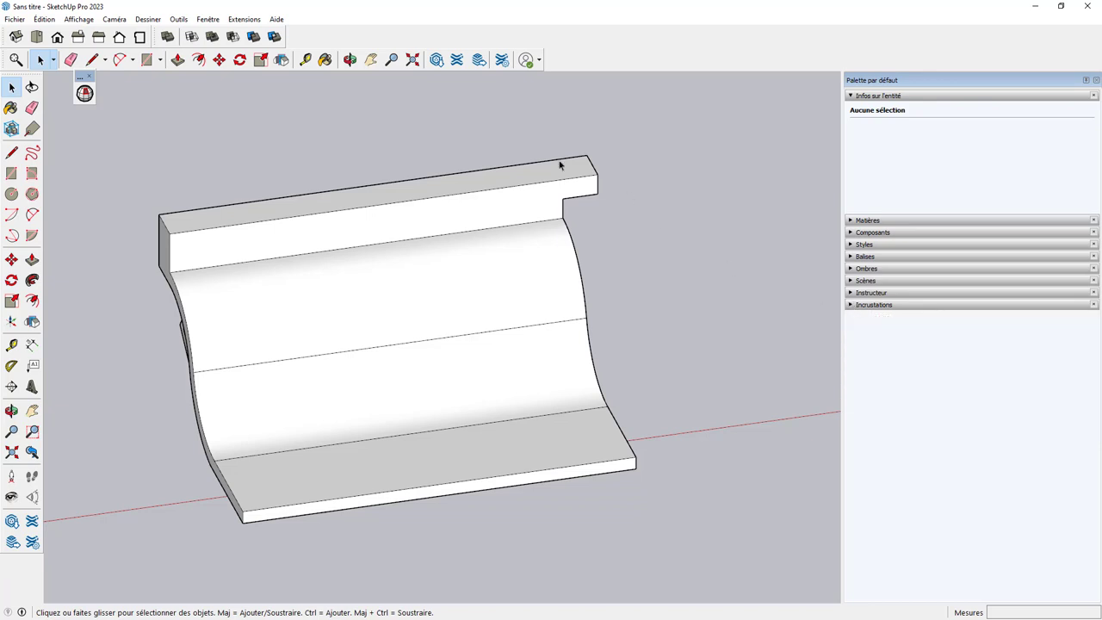
{"action": "left_click", "coordinate": [212, 21]}
{"action": "mouse_move", "coordinate": [333, 175]}
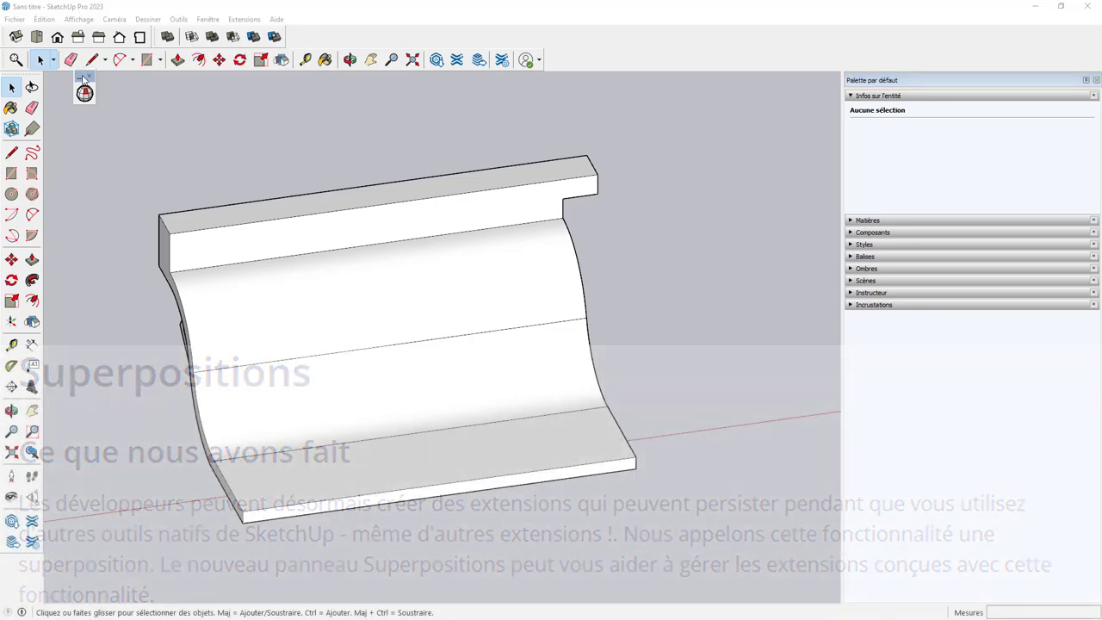
{"action": "left_click", "coordinate": [852, 306]}
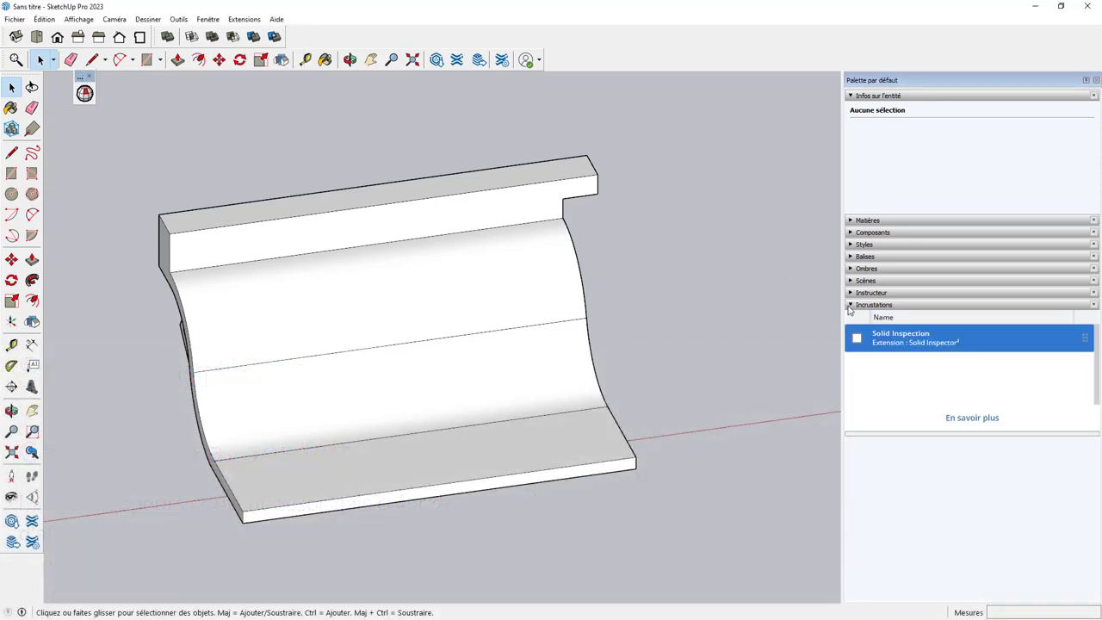
{"action": "left_click", "coordinate": [970, 418]}
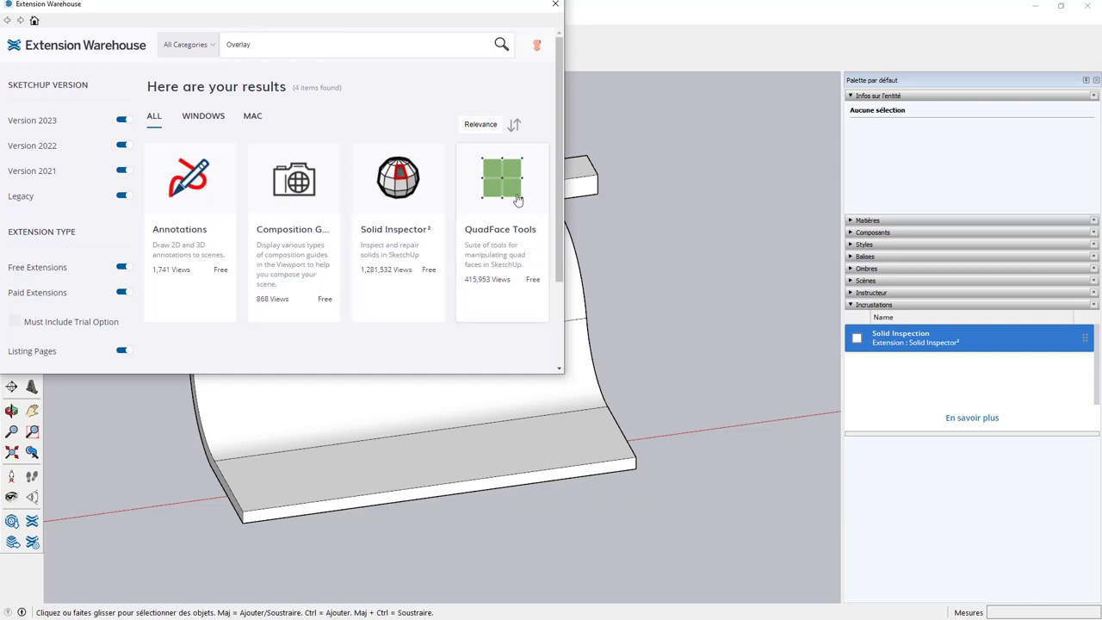
{"action": "left_click", "coordinate": [536, 44]}
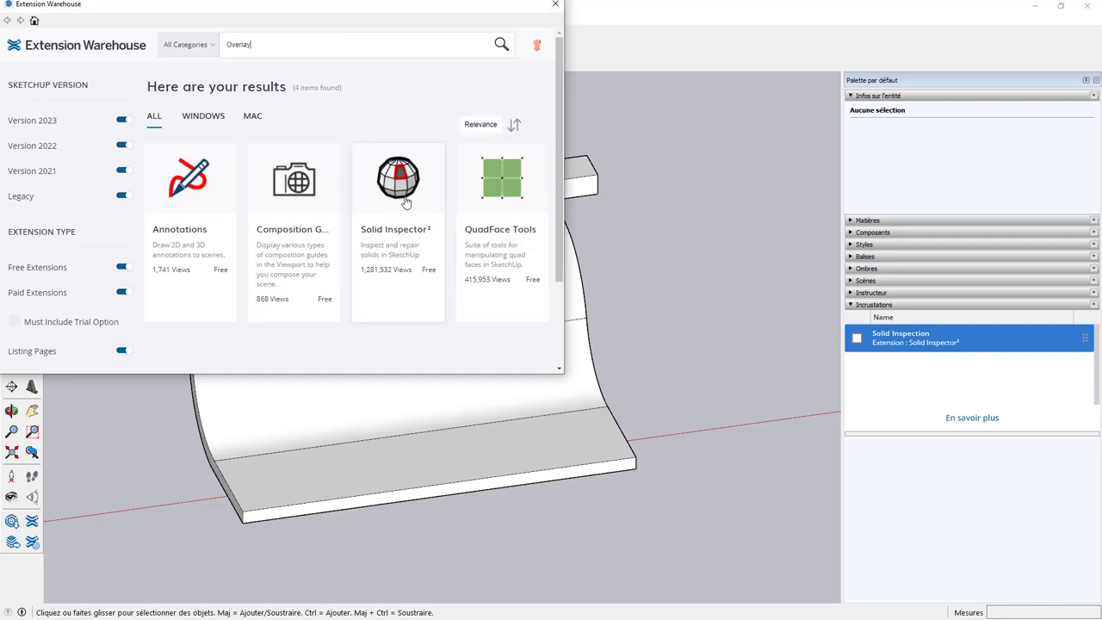
{"action": "scroll", "coordinate": [405, 245], "scroll_direction": "down", "scroll_amount": 2}
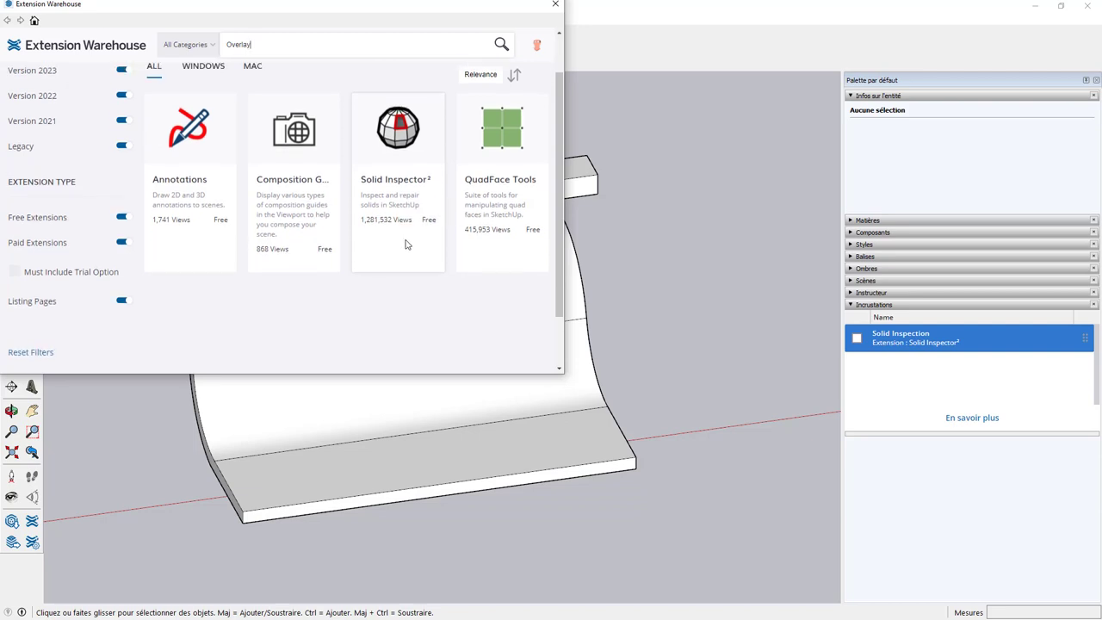
{"action": "scroll", "coordinate": [405, 245], "scroll_direction": "up", "scroll_amount": 2}
{"action": "left_click", "coordinate": [557, 7]}
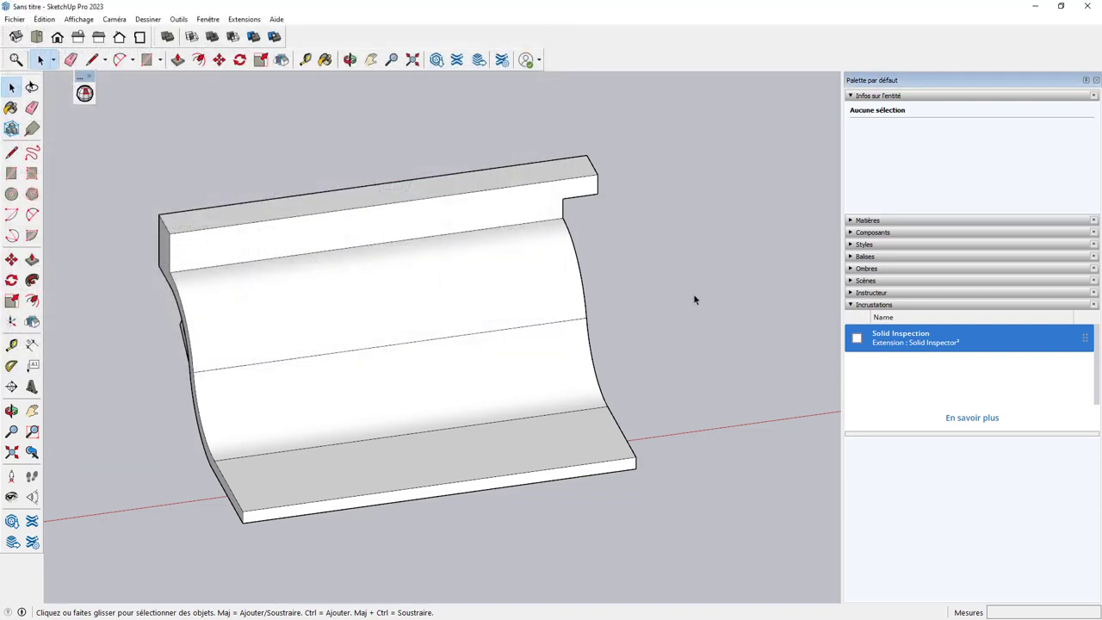
Step: Select the upright box and curved base group, then tick the Solid Inspection overlay
{"action": "scroll", "coordinate": [494, 280], "scroll_direction": "down", "scroll_amount": 1}
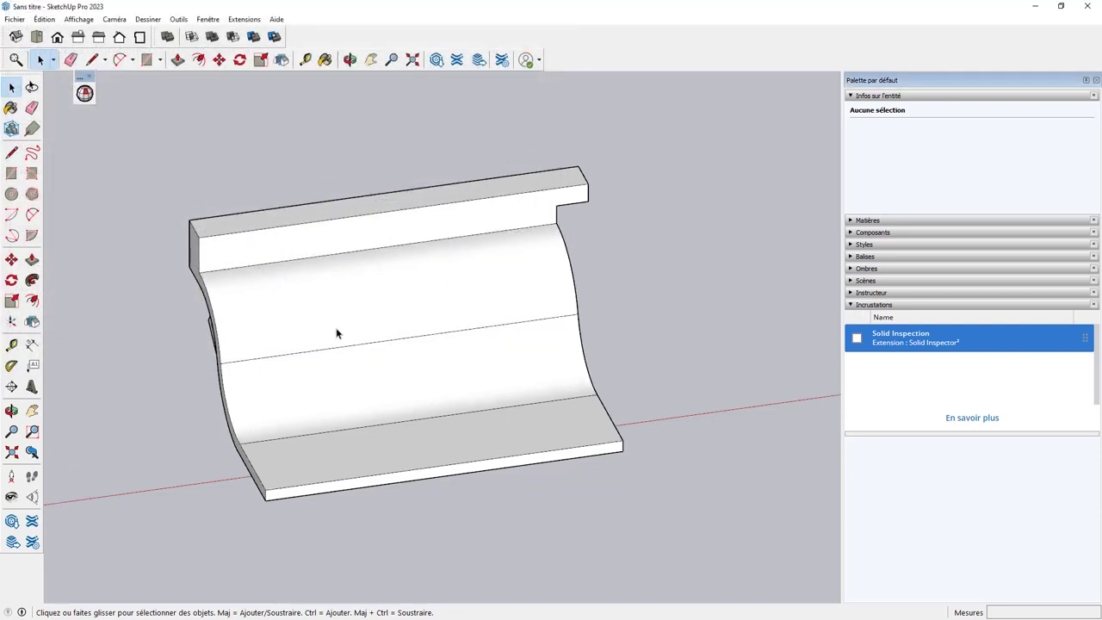
{"action": "mouse_move", "coordinate": [298, 349]}
{"action": "middle_mouse_down", "text": "shift"}
{"action": "mouse_move", "coordinate": [608, 318]}
{"action": "mouse_move", "coordinate": [474, 387]}
{"action": "middle_mouse_up", "text": "shift"}
{"action": "scroll", "coordinate": [582, 331], "scroll_direction": "down", "scroll_amount": 2}
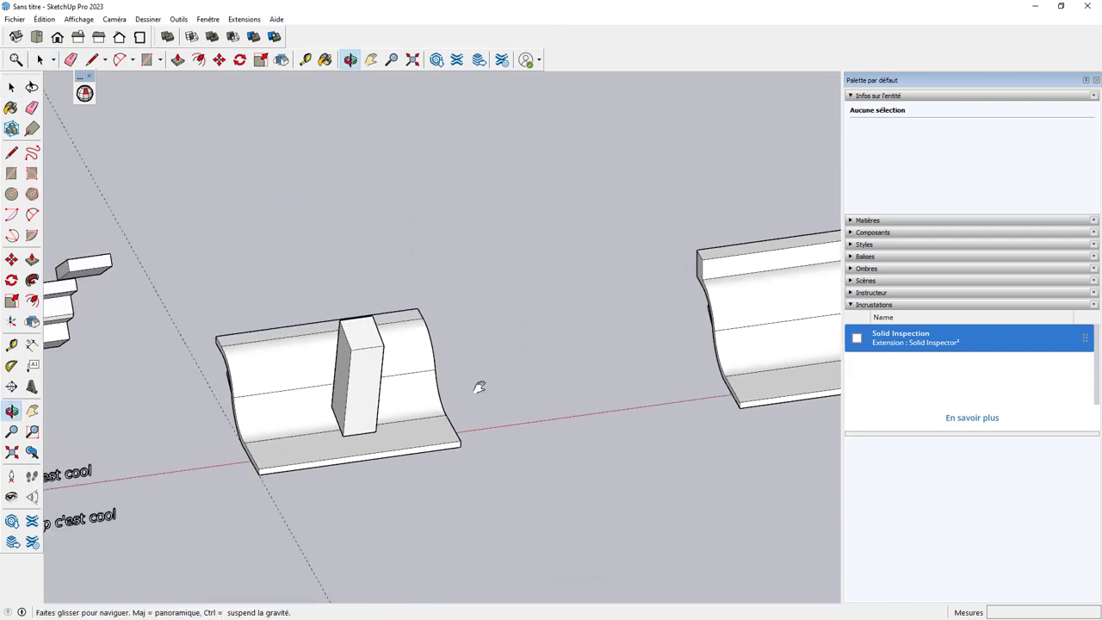
{"action": "scroll", "coordinate": [378, 385], "scroll_direction": "up", "scroll_amount": 3}
{"action": "middle_click_drag", "start_coordinate": [377, 385], "coordinate": [604, 381]}
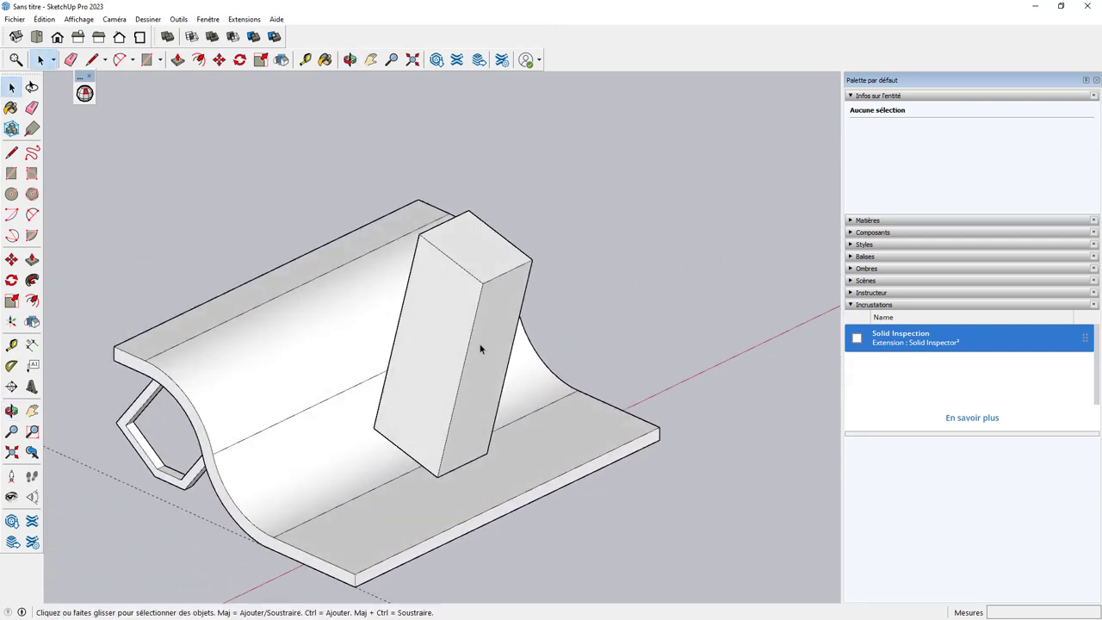
{"action": "left_click", "coordinate": [481, 366]}
{"action": "middle_click_drag", "start_coordinate": [480, 386], "coordinate": [499, 371]}
{"action": "left_click", "coordinate": [399, 498]}
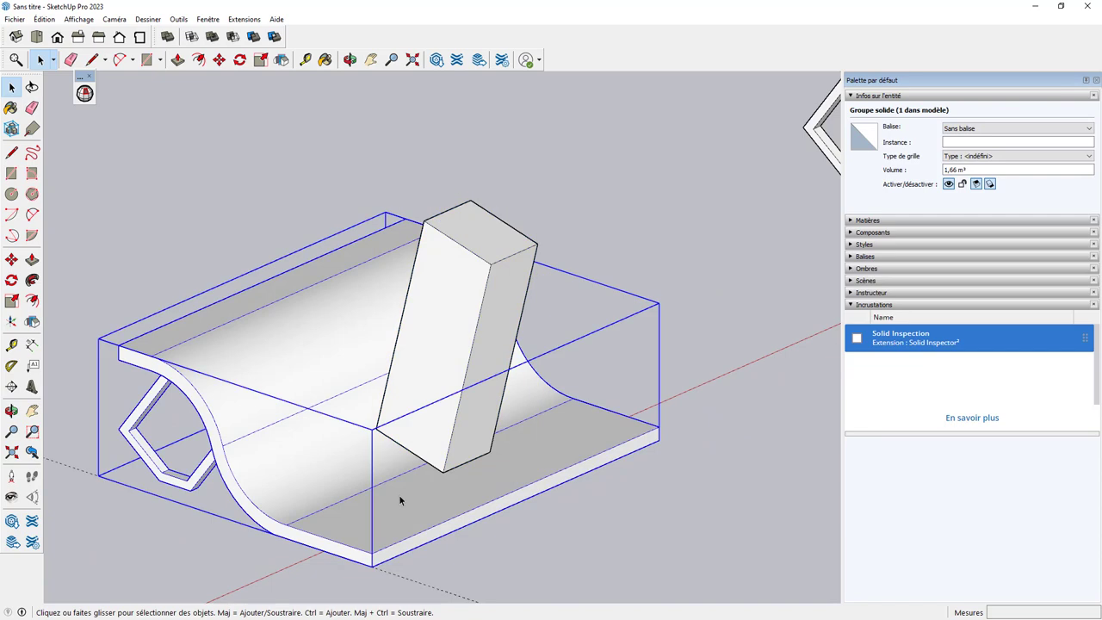
{"action": "middle_click_drag", "start_coordinate": [400, 498], "coordinate": [544, 322]}
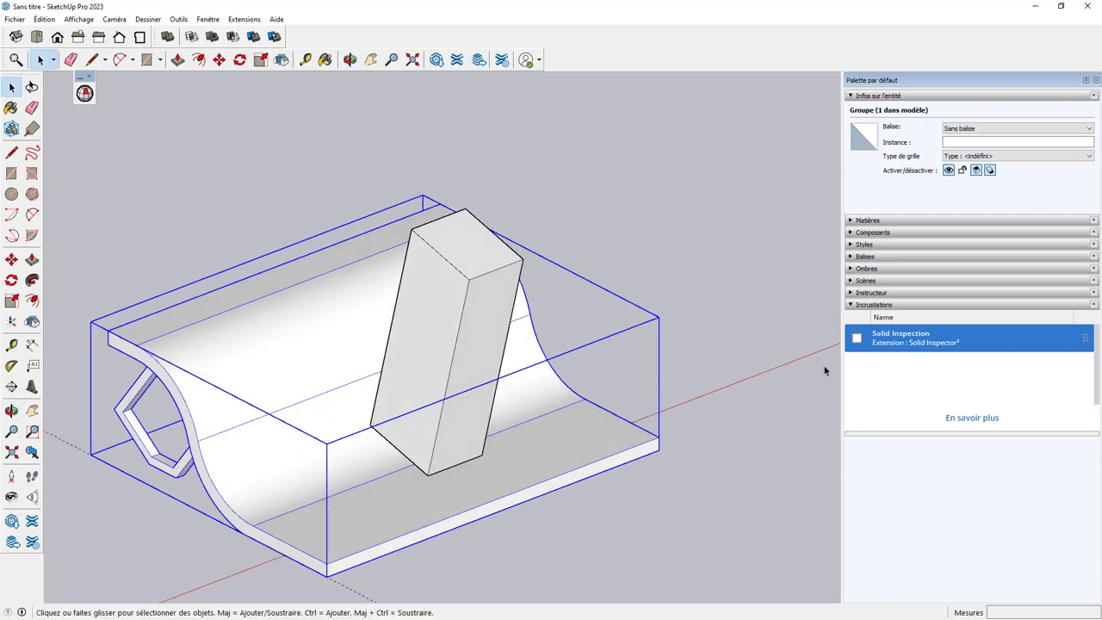
{"action": "left_click", "coordinate": [856, 337]}
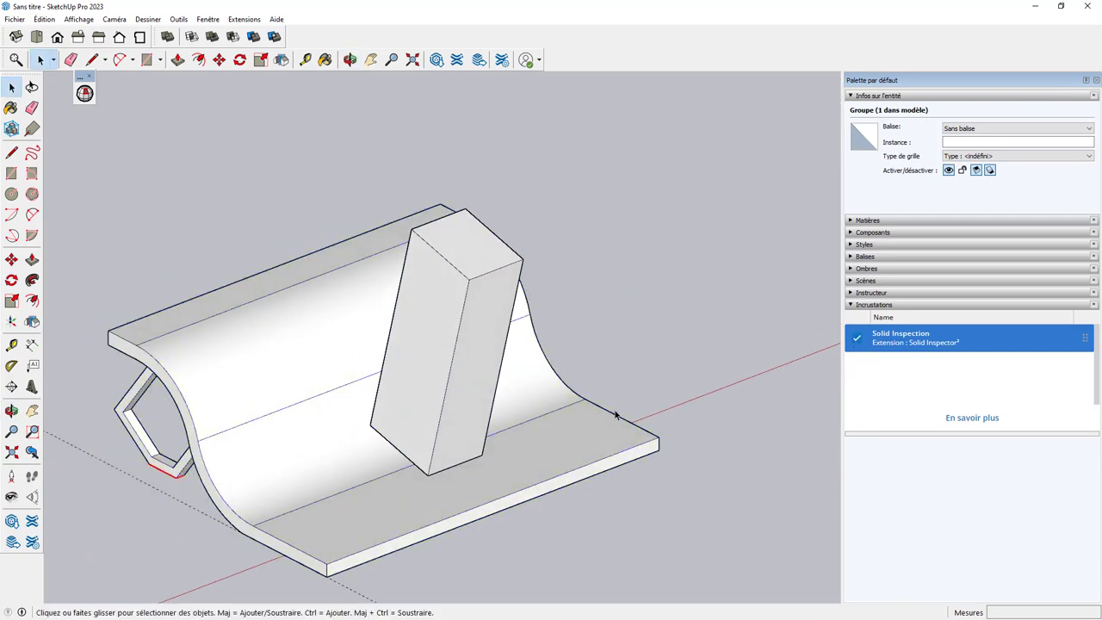
{"action": "left_click", "coordinate": [526, 450]}
Step: Run Solid Inspector² on the curved base group and dismiss its results
{"action": "left_click", "coordinate": [85, 93]}
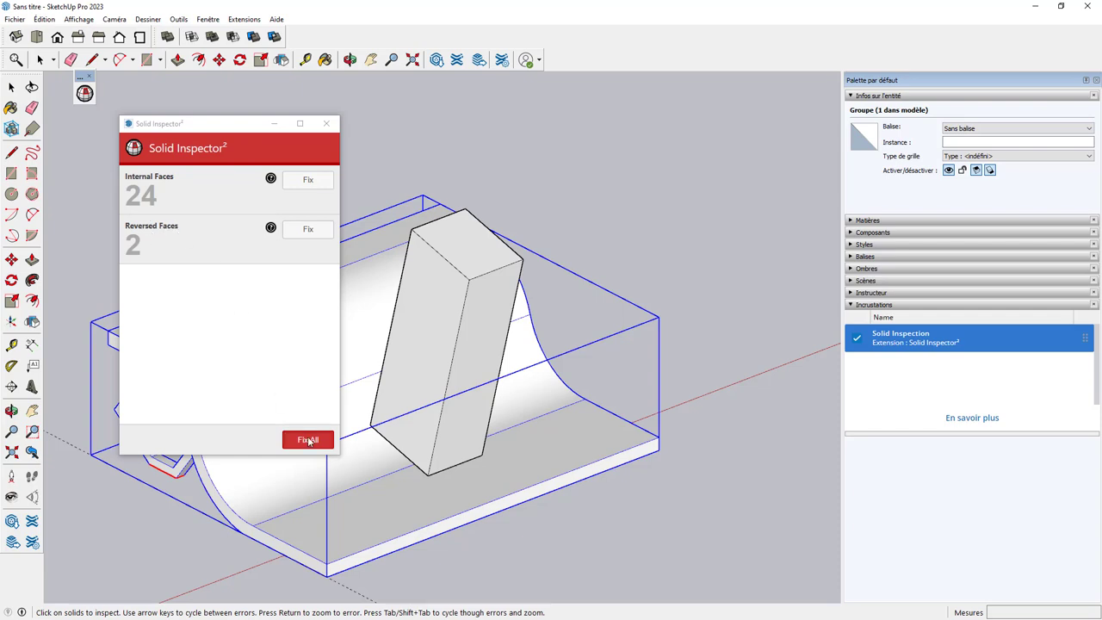
{"action": "left_click", "coordinate": [312, 443]}
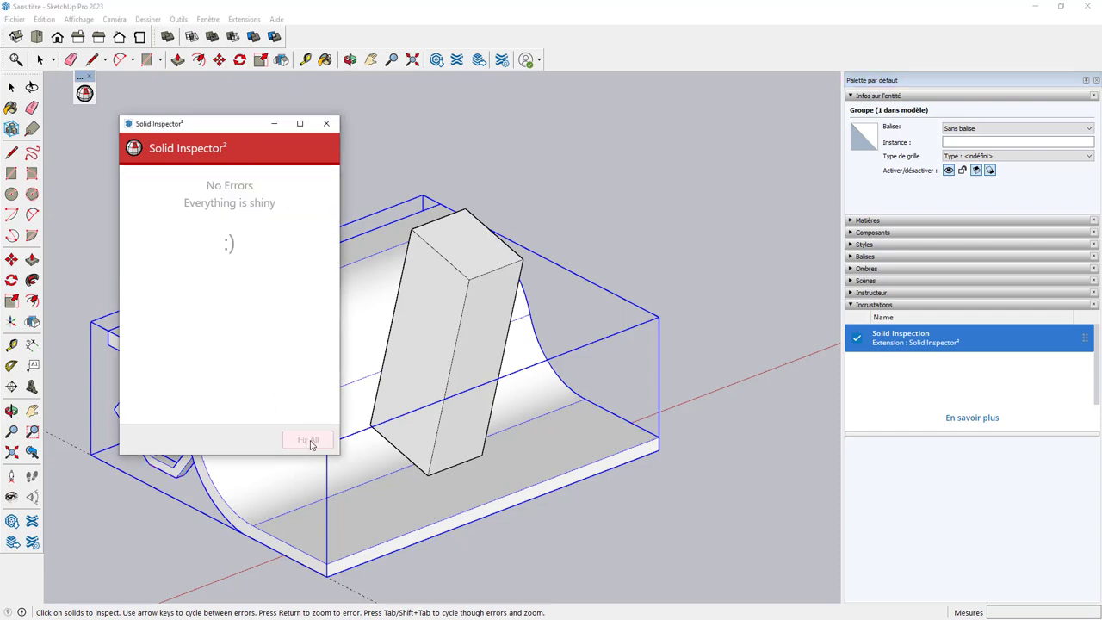
{"action": "left_click", "coordinate": [327, 123]}
Step: Select the tilted block and check it with Solid Inspector², confirming no errors
{"action": "left_click", "coordinate": [478, 265]}
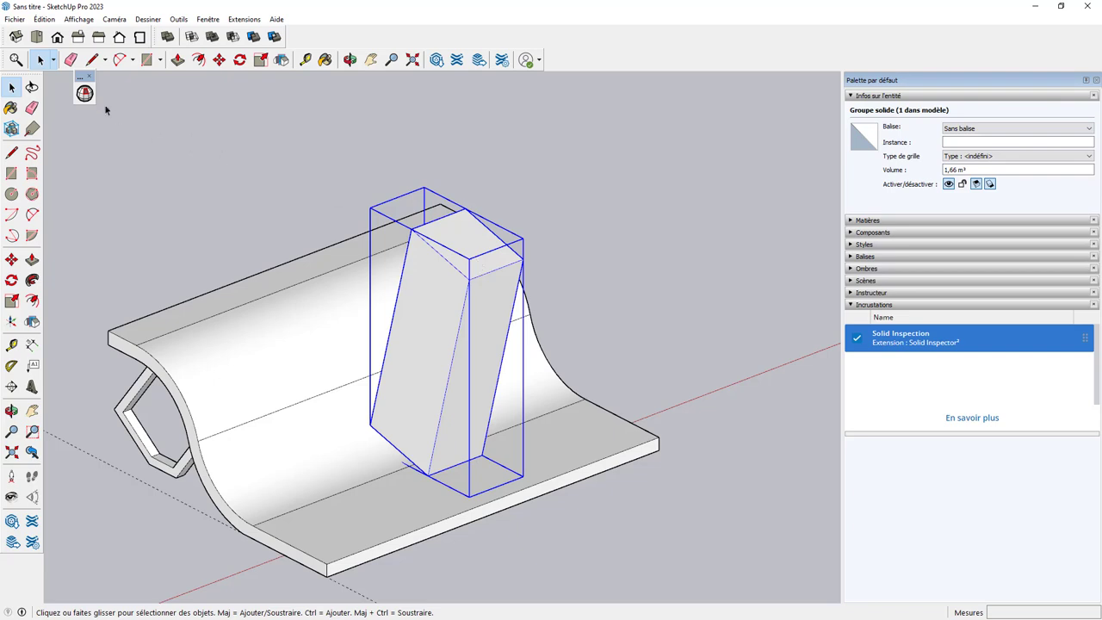
{"action": "left_click", "coordinate": [84, 93]}
{"action": "left_click", "coordinate": [330, 128]}
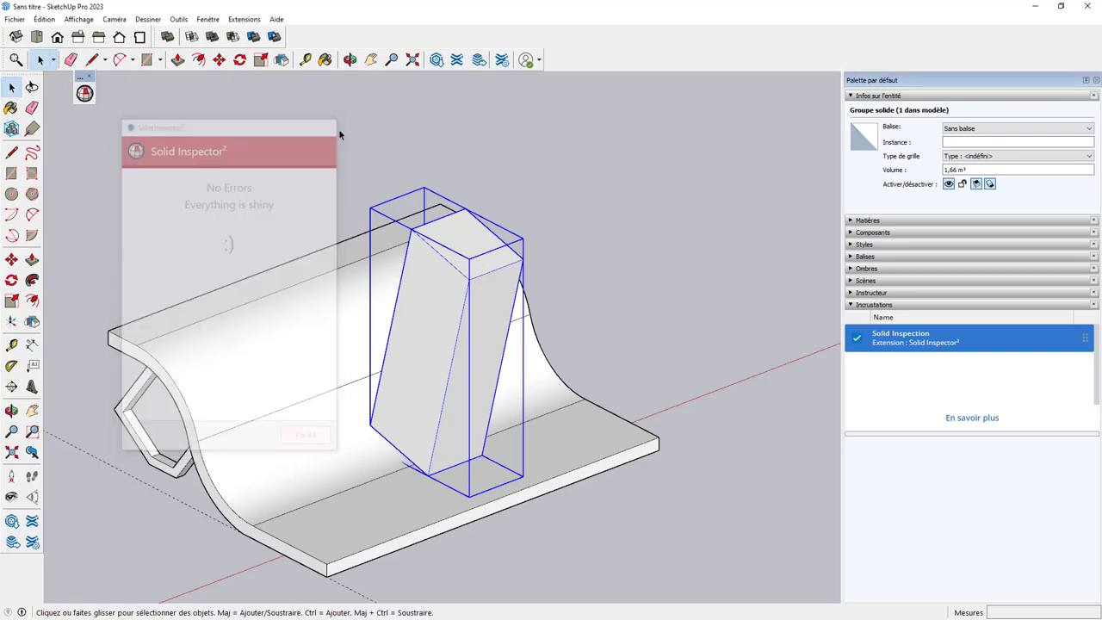
Step: Move the tilted block down so it sinks into the curved base
{"action": "scroll", "coordinate": [624, 214], "scroll_direction": "down", "scroll_amount": 3}
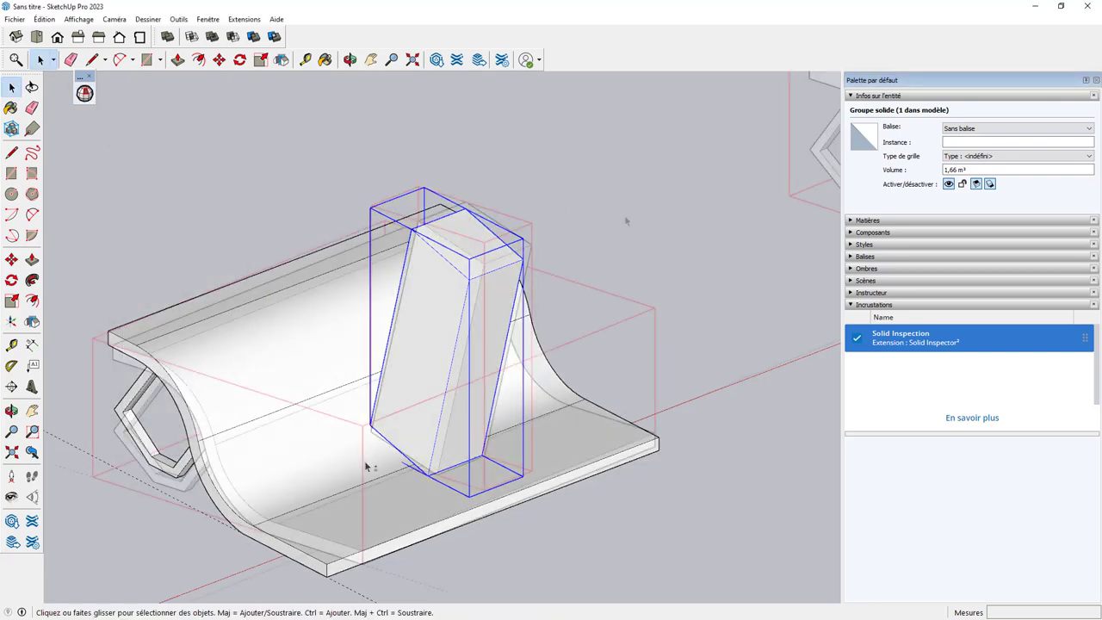
{"action": "left_click", "coordinate": [625, 216]}
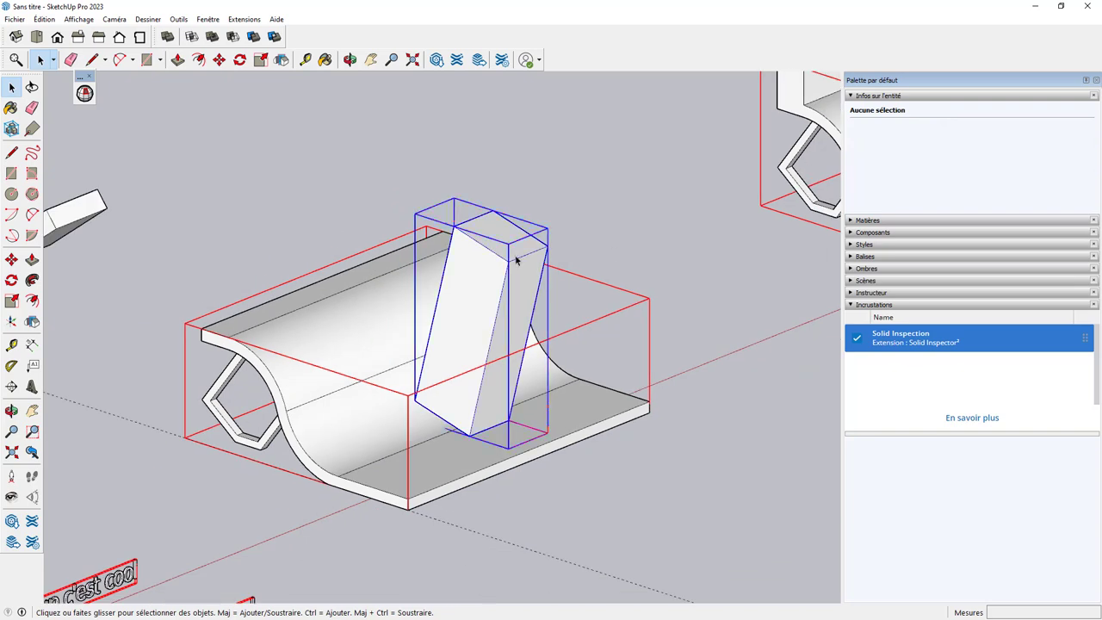
{"action": "left_click", "coordinate": [520, 260]}
{"action": "key", "text": "m"}
{"action": "left_click", "coordinate": [488, 259]}
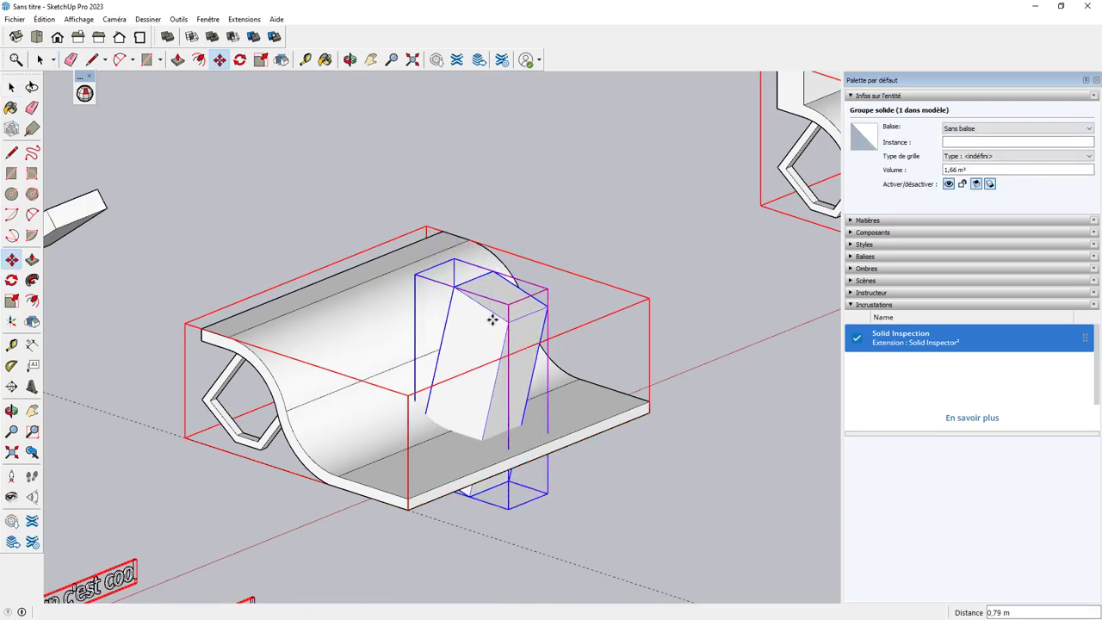
{"action": "left_click", "coordinate": [491, 315]}
{"action": "left_click", "coordinate": [493, 289]}
{"action": "left_click_drag", "start_coordinate": [493, 289], "coordinate": [492, 443]}
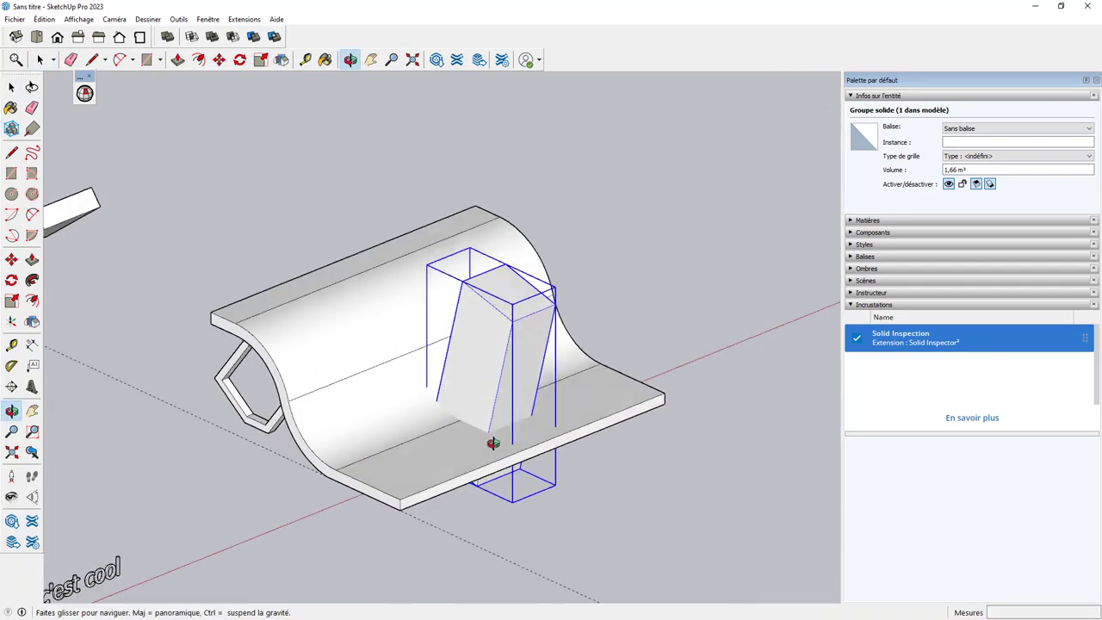
Step: Subtract the block from the curved base with Solid Tools, then orbit to inspect the pocket
{"action": "key", "text": "space"}
{"action": "scroll", "coordinate": [491, 405], "scroll_direction": "up", "scroll_amount": 2}
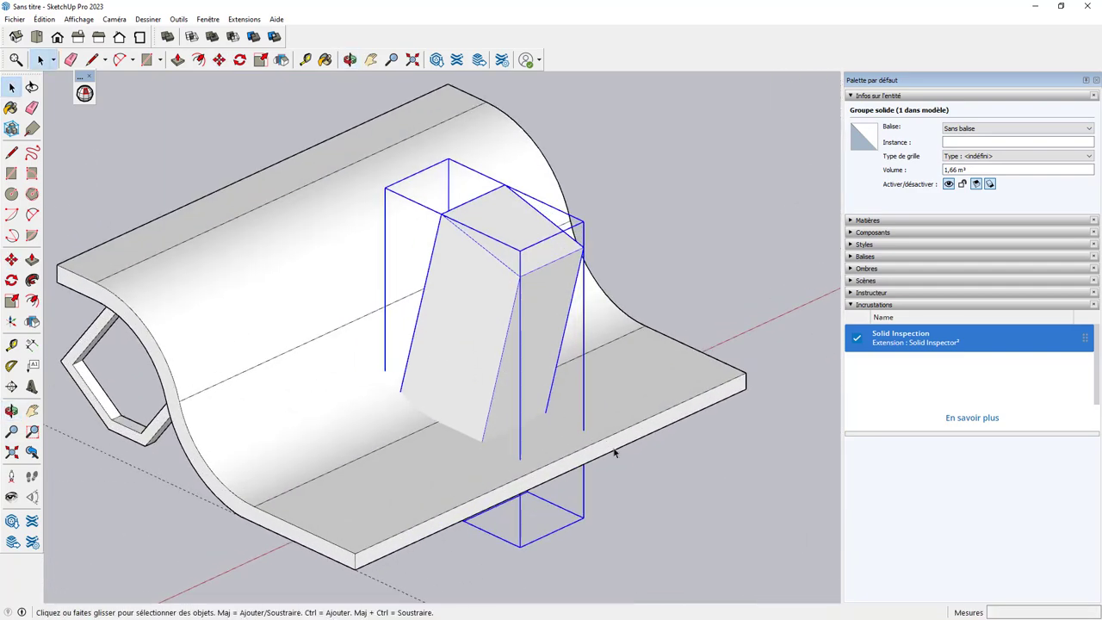
{"action": "left_click", "coordinate": [505, 320]}
{"action": "left_click", "coordinate": [349, 423], "text": "shift"}
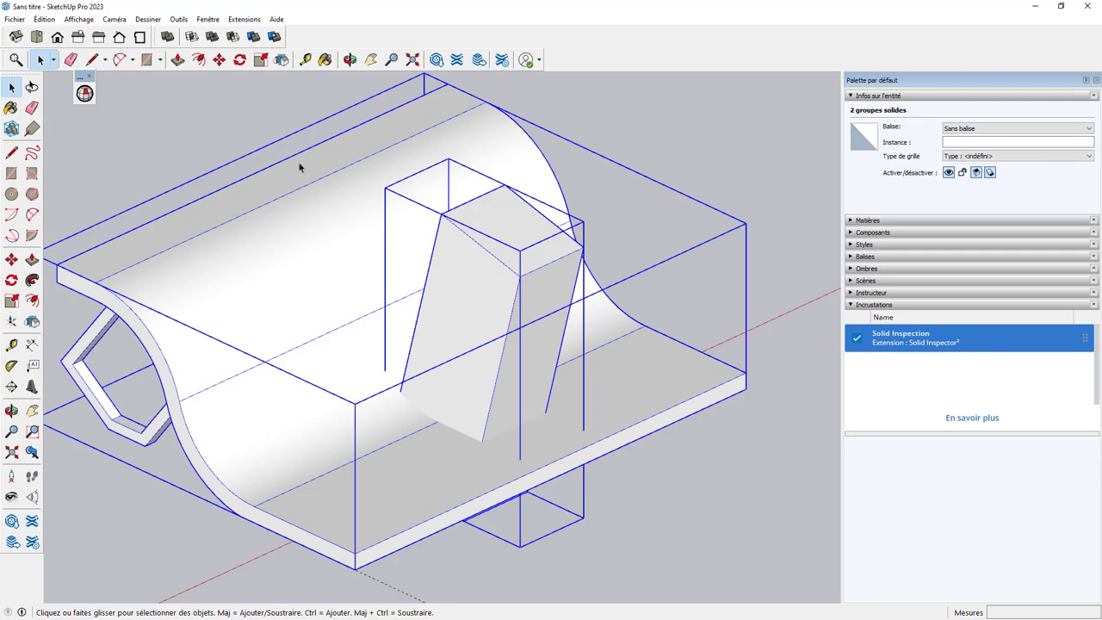
{"action": "left_click", "coordinate": [234, 37]}
{"action": "middle_click_drag", "start_coordinate": [470, 261], "coordinate": [676, 427]}
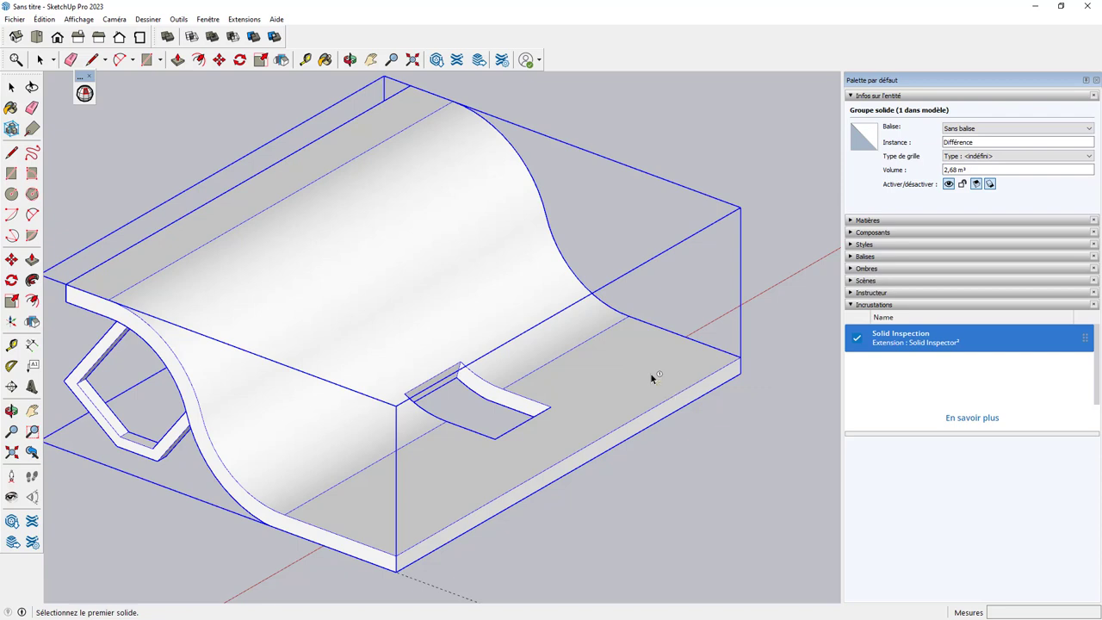
{"action": "middle_click_drag", "start_coordinate": [651, 377], "coordinate": [481, 355]}
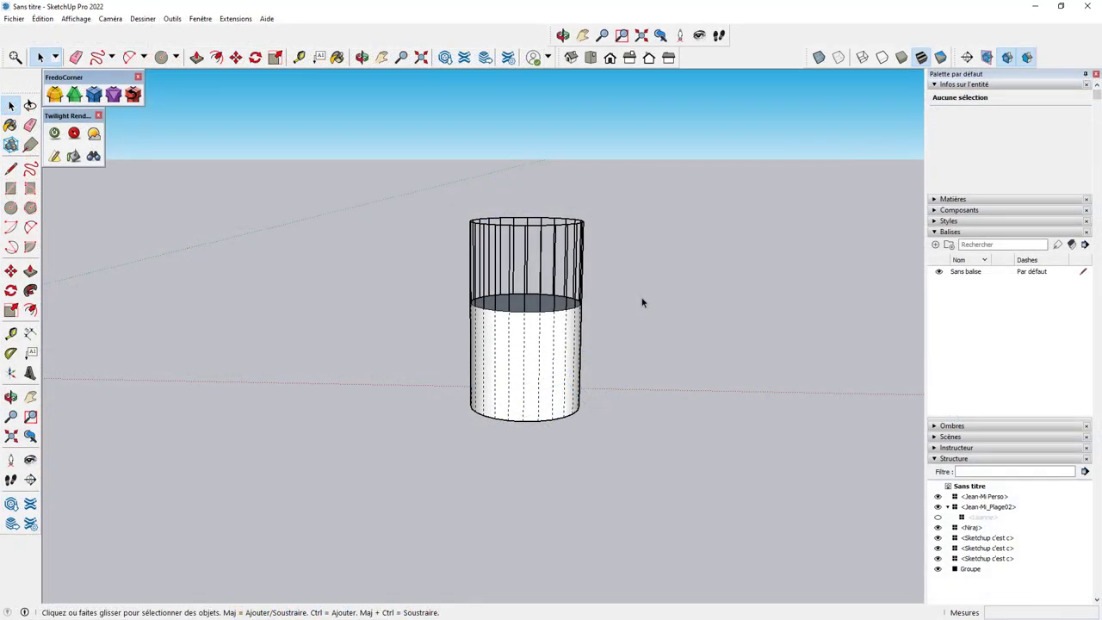
Step: Erase the cylinder's upper vertical edges with the Eraser, undo, then erase them again
{"action": "key", "text": "e"}
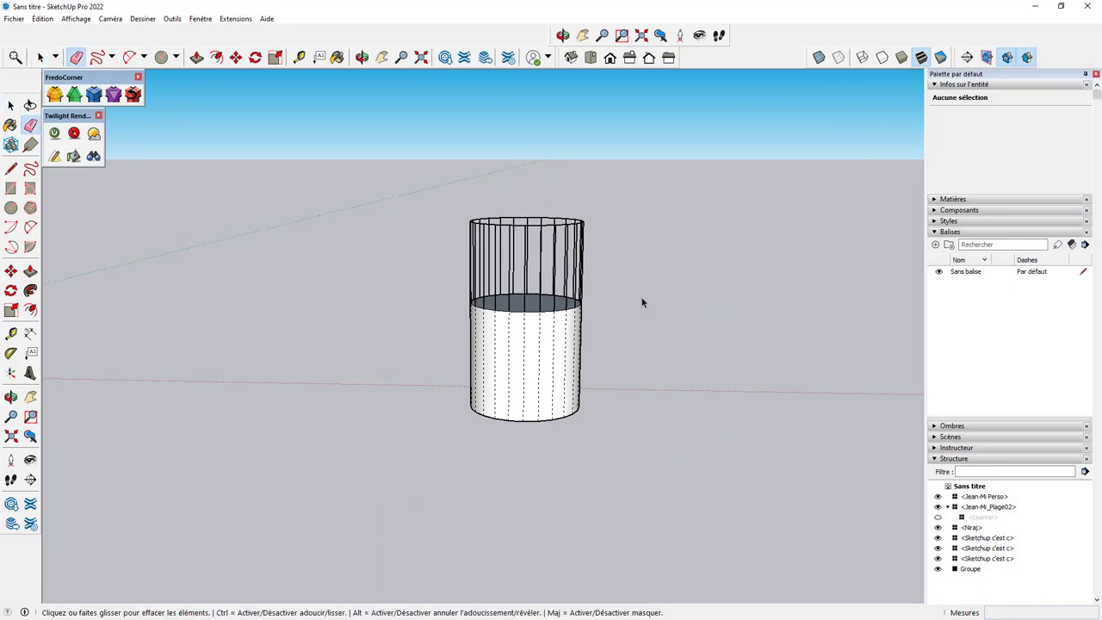
{"action": "left_click_drag", "start_coordinate": [596, 256], "coordinate": [450, 253]}
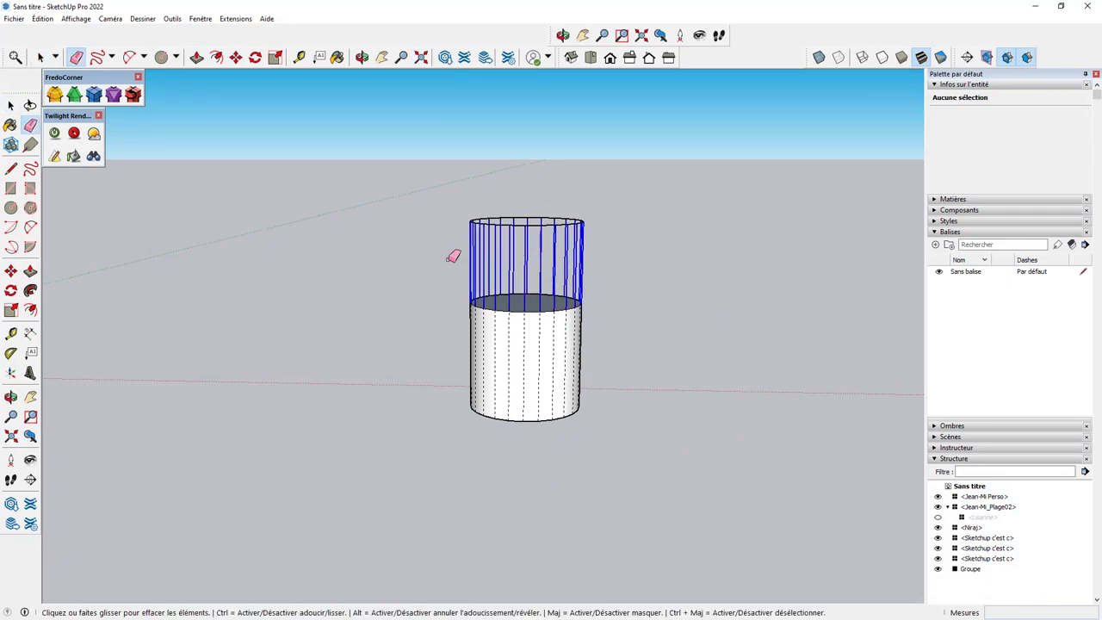
{"action": "mouse_move", "coordinate": [600, 241]}
{"action": "middle_mouse_down"}
{"action": "mouse_move", "coordinate": [503, 252]}
{"action": "mouse_move", "coordinate": [607, 250]}
{"action": "middle_mouse_up"}
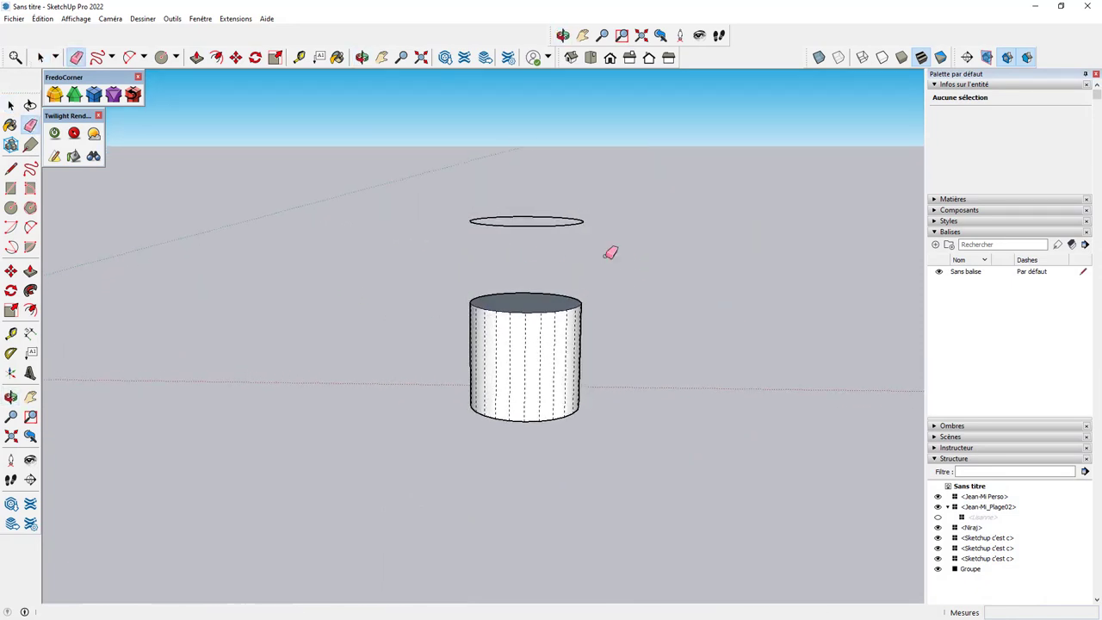
{"action": "key", "text": "ctrl+z"}
{"action": "left_click_drag", "start_coordinate": [607, 258], "coordinate": [406, 258]}
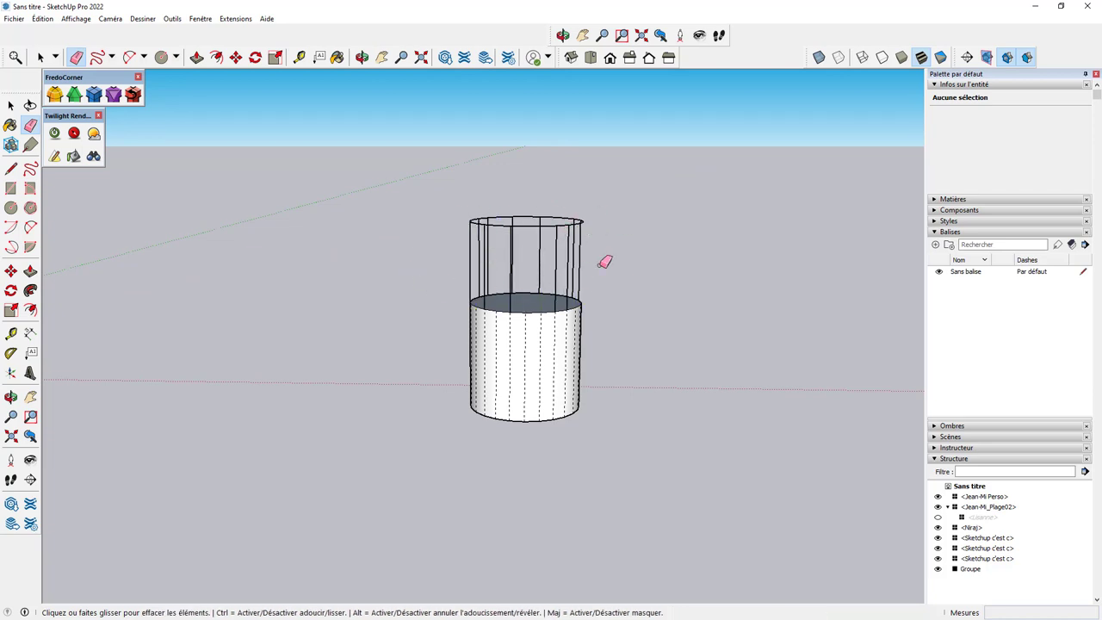
{"action": "middle_click_drag", "start_coordinate": [603, 258], "coordinate": [600, 247]}
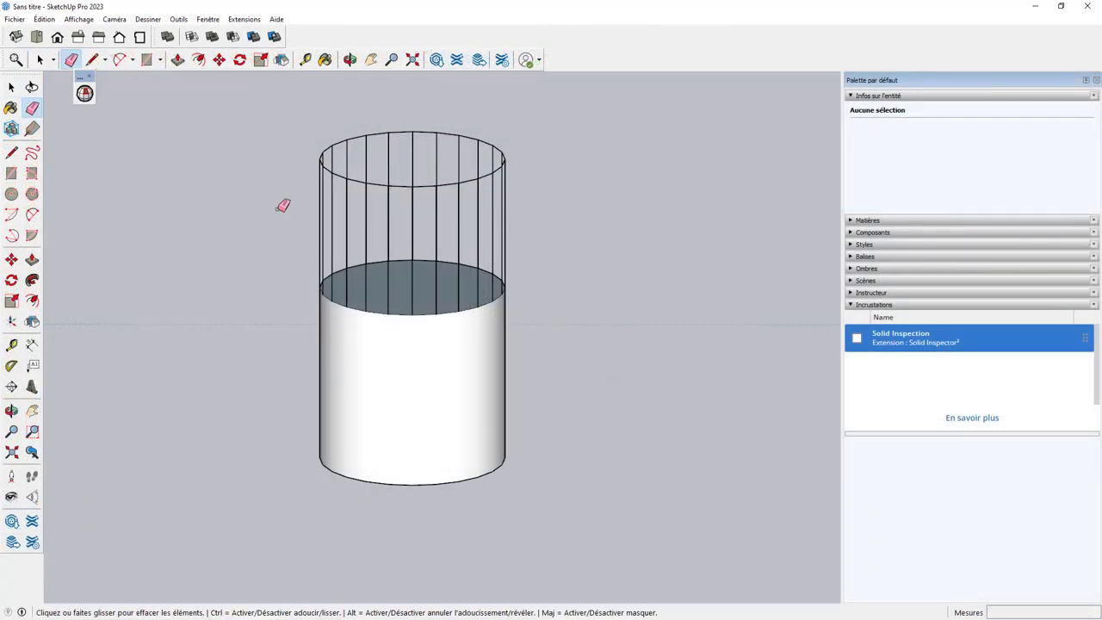
Step: Erase all upper vertical edges of the cylinder, leaving only the top circle floating
{"action": "left_click_drag", "start_coordinate": [523, 211], "coordinate": [284, 216]}
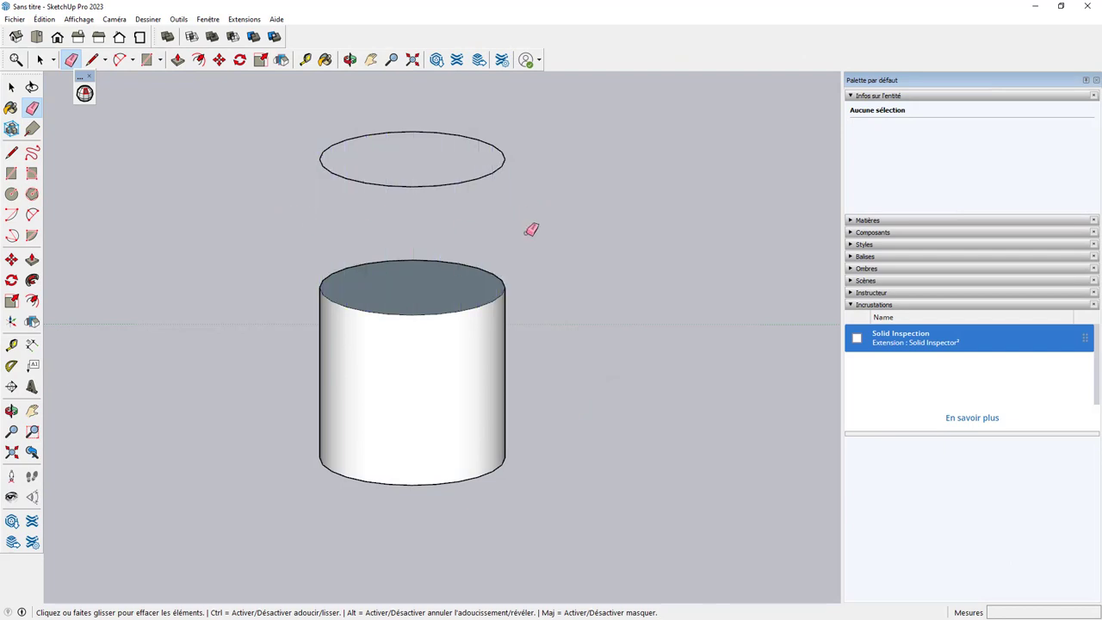
{"action": "key", "text": "ctrl+z"}
{"action": "left_click_drag", "start_coordinate": [573, 231], "coordinate": [227, 233]}
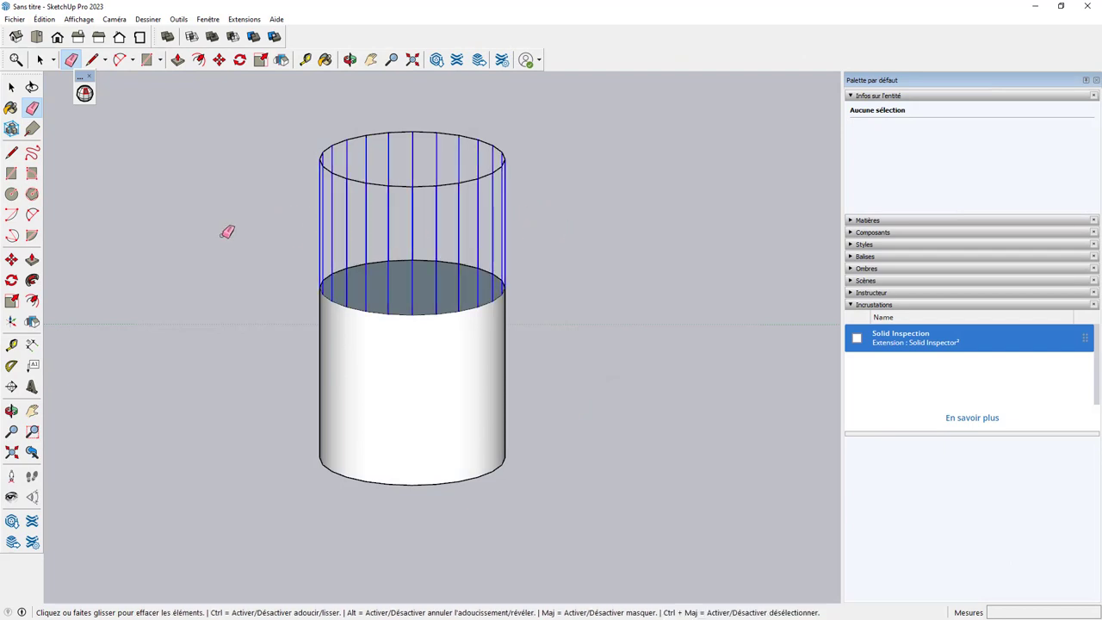
{"action": "middle_click_drag", "start_coordinate": [591, 236], "coordinate": [594, 246]}
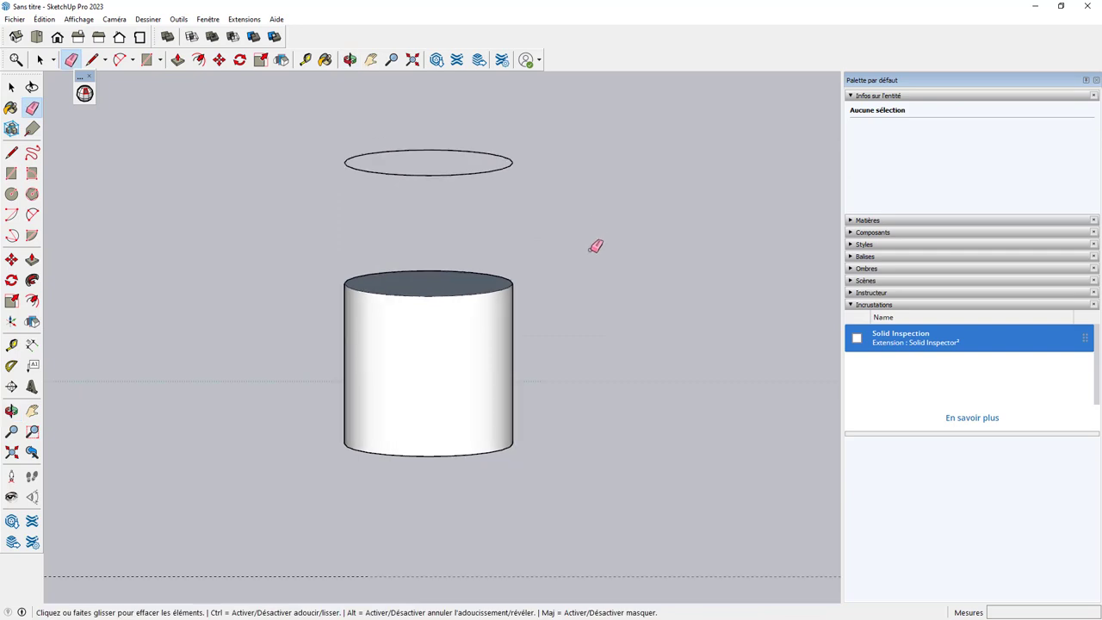
{"action": "key", "text": "space"}
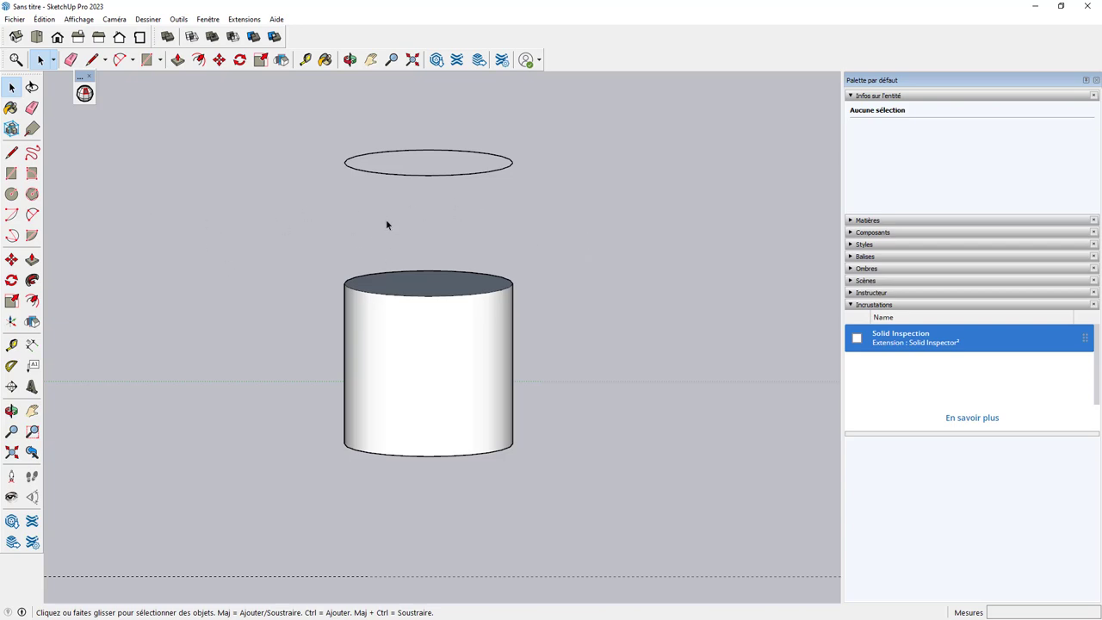
{"action": "middle_click_drag", "start_coordinate": [386, 225], "coordinate": [443, 197]}
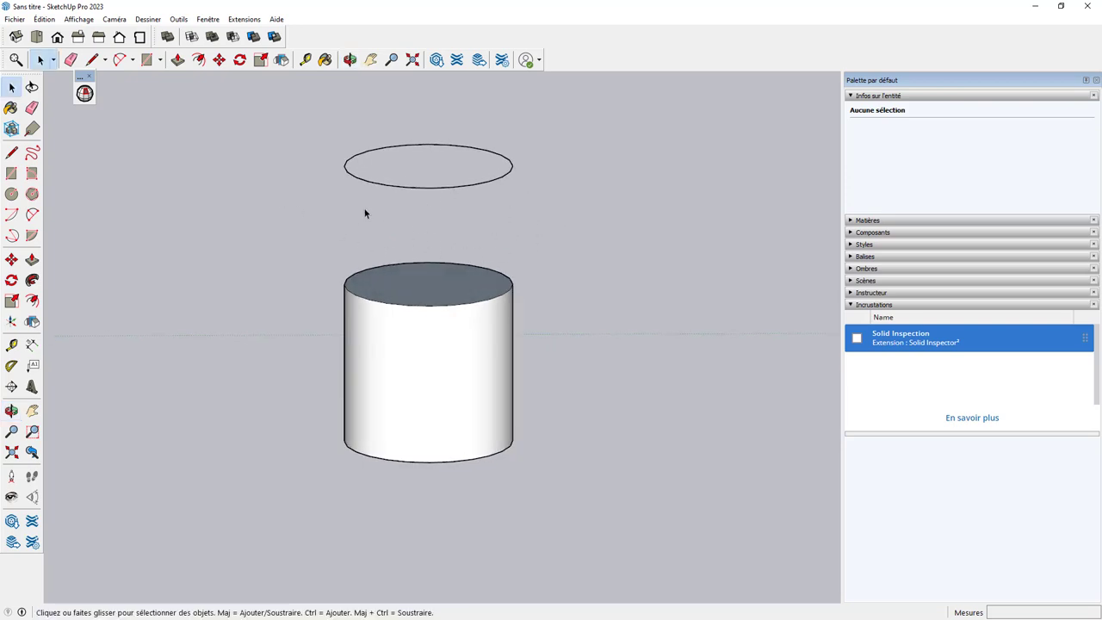
{"action": "mouse_move", "coordinate": [423, 262]}
{"action": "middle_mouse_down"}
{"action": "mouse_move", "coordinate": [320, 233]}
{"action": "mouse_move", "coordinate": [413, 234]}
{"action": "mouse_move", "coordinate": [417, 247]}
{"action": "middle_mouse_up"}
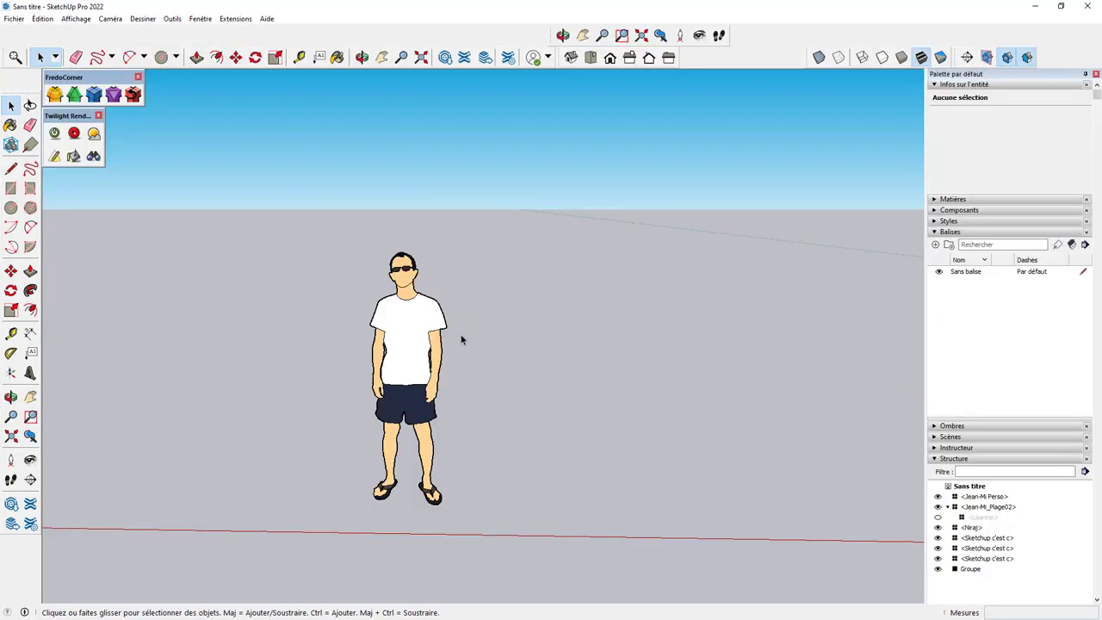
{"action": "mouse_move", "coordinate": [460, 339]}
{"action": "middle_mouse_down"}
{"action": "mouse_move", "coordinate": [460, 322]}
{"action": "mouse_move", "coordinate": [488, 317]}
{"action": "middle_mouse_up"}
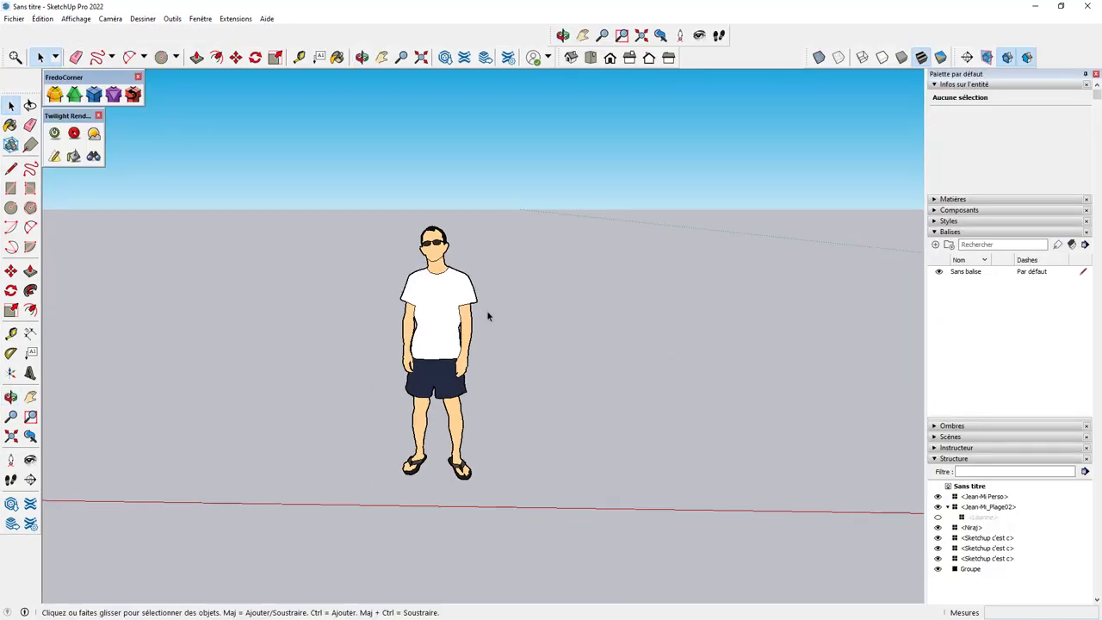
Step: Open the figure component for editing and select all of its contents
{"action": "scroll", "coordinate": [440, 297], "scroll_direction": "up", "scroll_amount": 2}
{"action": "left_click", "coordinate": [440, 296]}
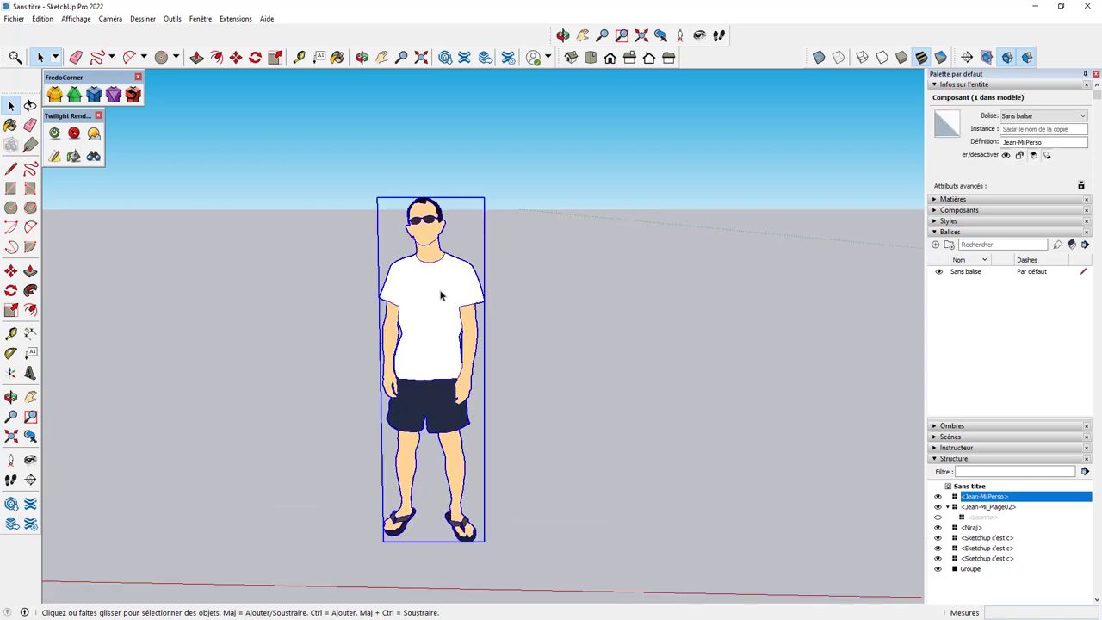
{"action": "double_click", "coordinate": [431, 294]}
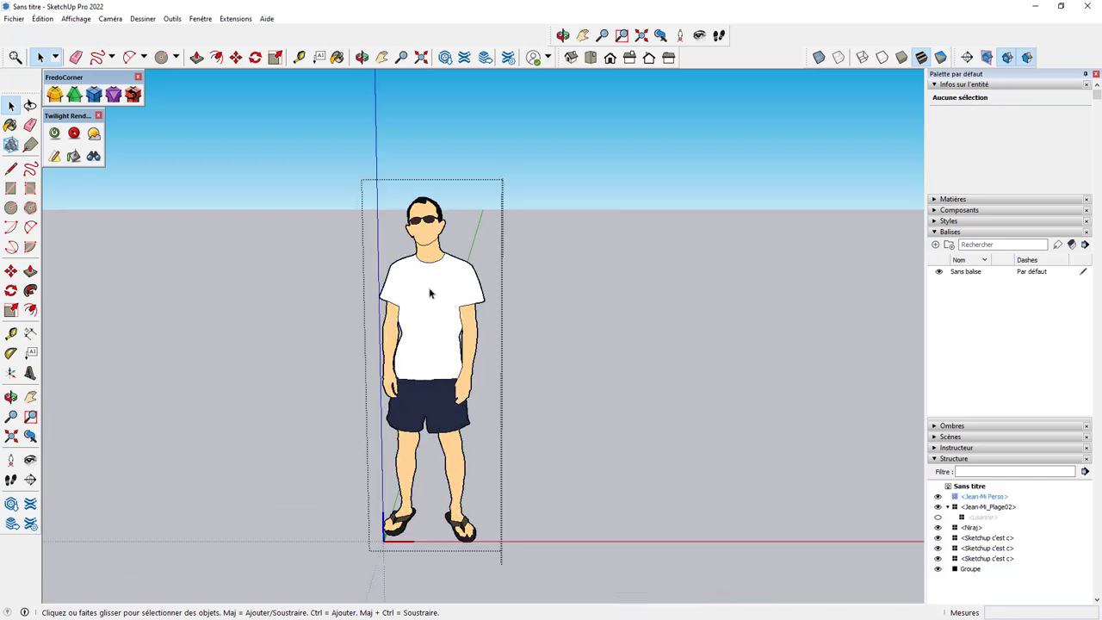
{"action": "key", "text": "ctrl+a"}
{"action": "right_click", "coordinate": [430, 294]}
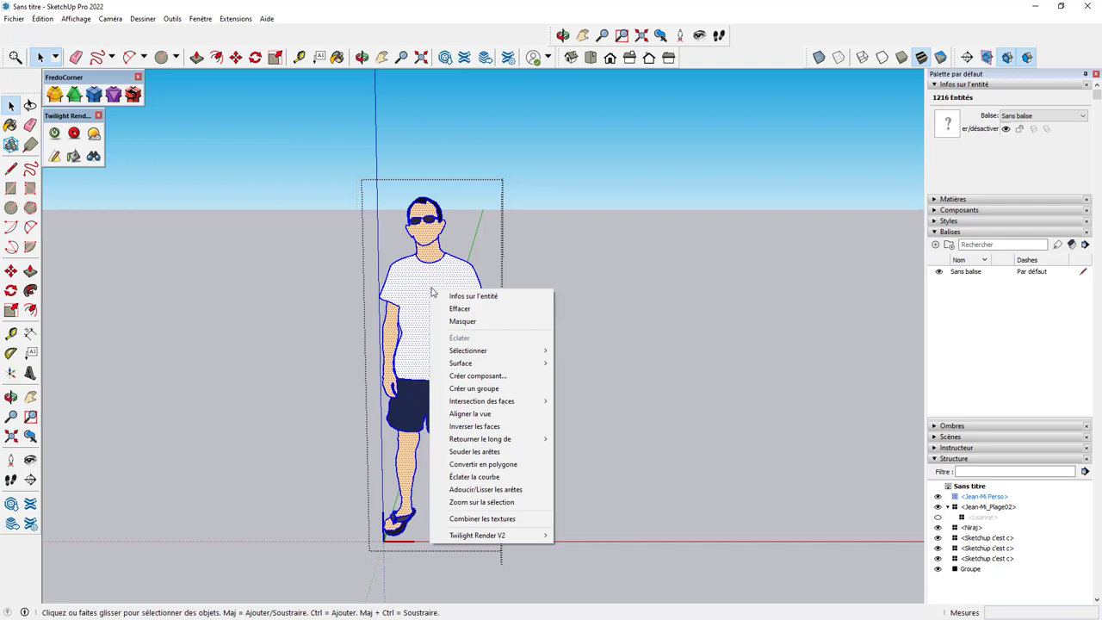
{"action": "mouse_move", "coordinate": [470, 350]}
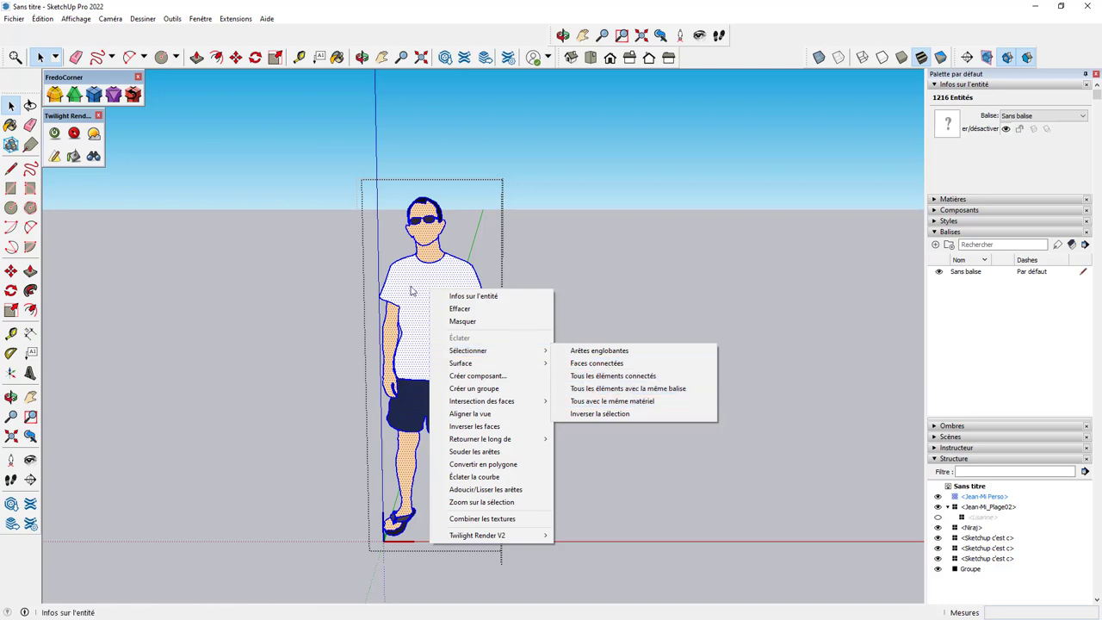
{"action": "left_click", "coordinate": [458, 249]}
{"action": "scroll", "coordinate": [432, 219], "scroll_direction": "up", "scroll_amount": 3}
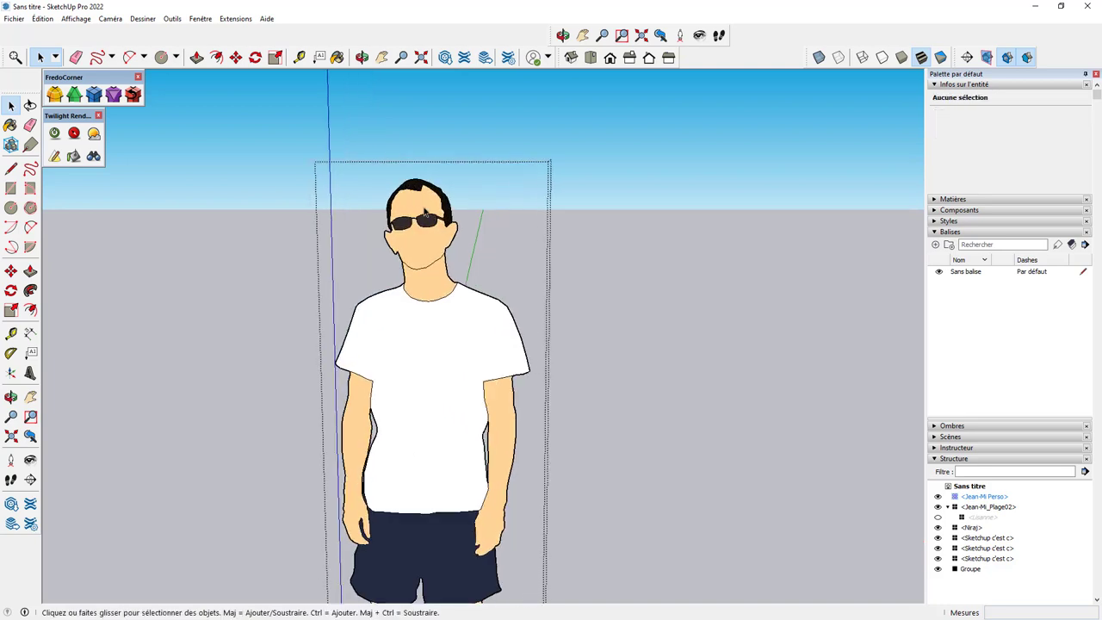
{"action": "scroll", "coordinate": [430, 217], "scroll_direction": "up", "scroll_amount": 2}
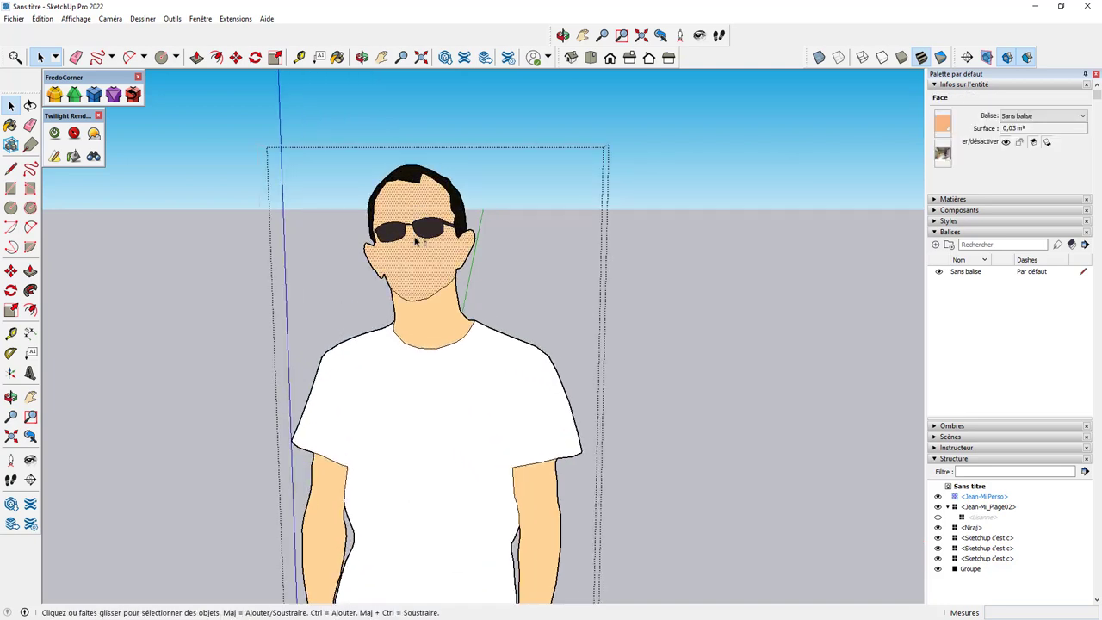
Step: Select the shirt and both arm faces, then invert the selection to the rest of the figure
{"action": "left_click", "coordinate": [402, 387], "text": "shift"}
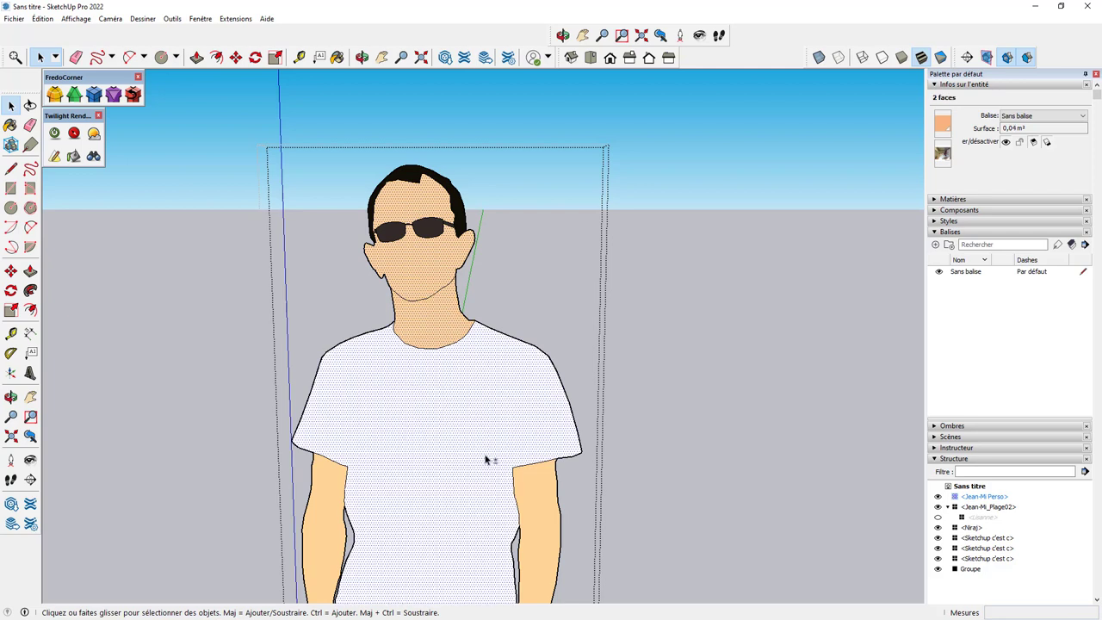
{"action": "left_click", "coordinate": [527, 496], "text": "shift"}
{"action": "left_click", "coordinate": [345, 487], "text": "shift"}
{"action": "scroll", "coordinate": [421, 287], "scroll_direction": "down", "scroll_amount": 3}
{"action": "right_click", "coordinate": [421, 284]}
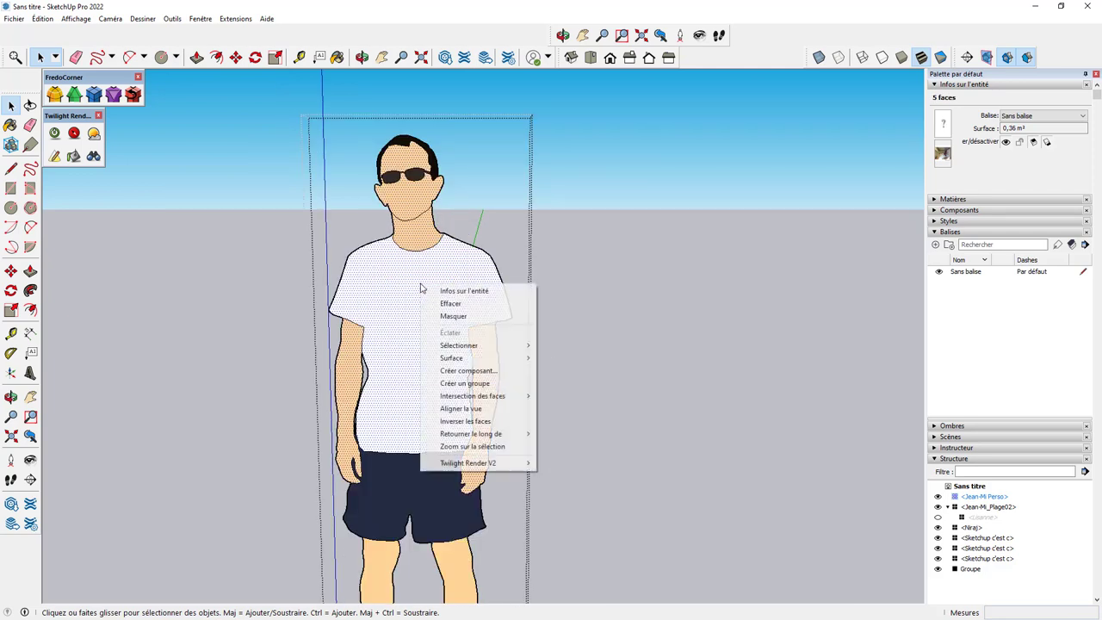
{"action": "mouse_move", "coordinate": [459, 345]}
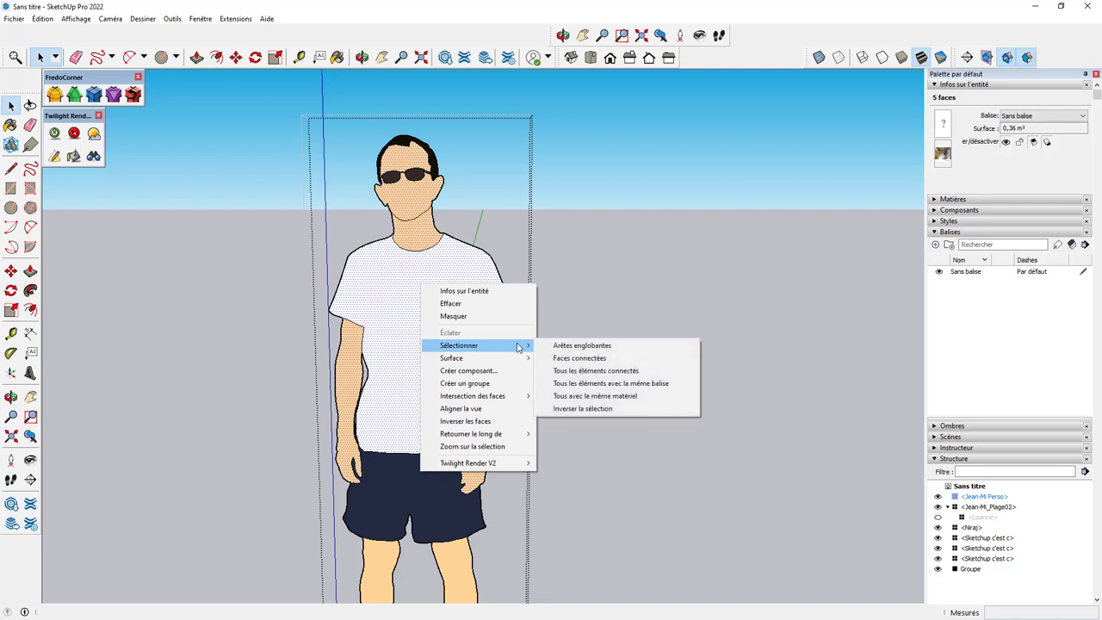
{"action": "left_click", "coordinate": [588, 410]}
{"action": "scroll", "coordinate": [465, 319], "scroll_direction": "down", "scroll_amount": 2}
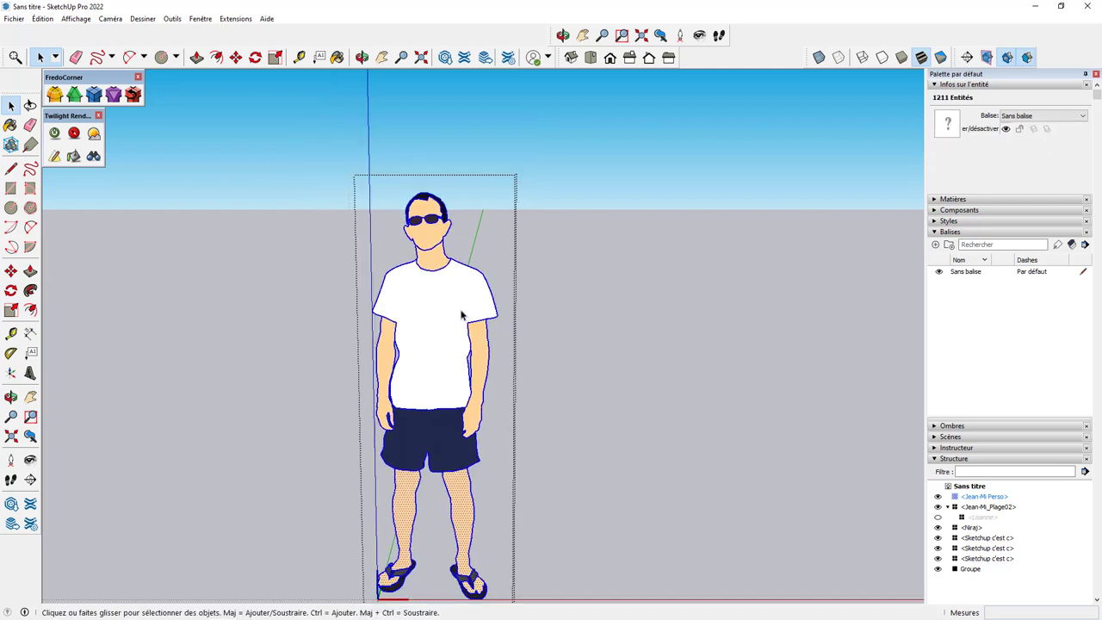
Step: Copy the selected figure about 0.82 m to the right of the original
{"action": "key", "text": "m"}
{"action": "key", "text": "ctrl"}
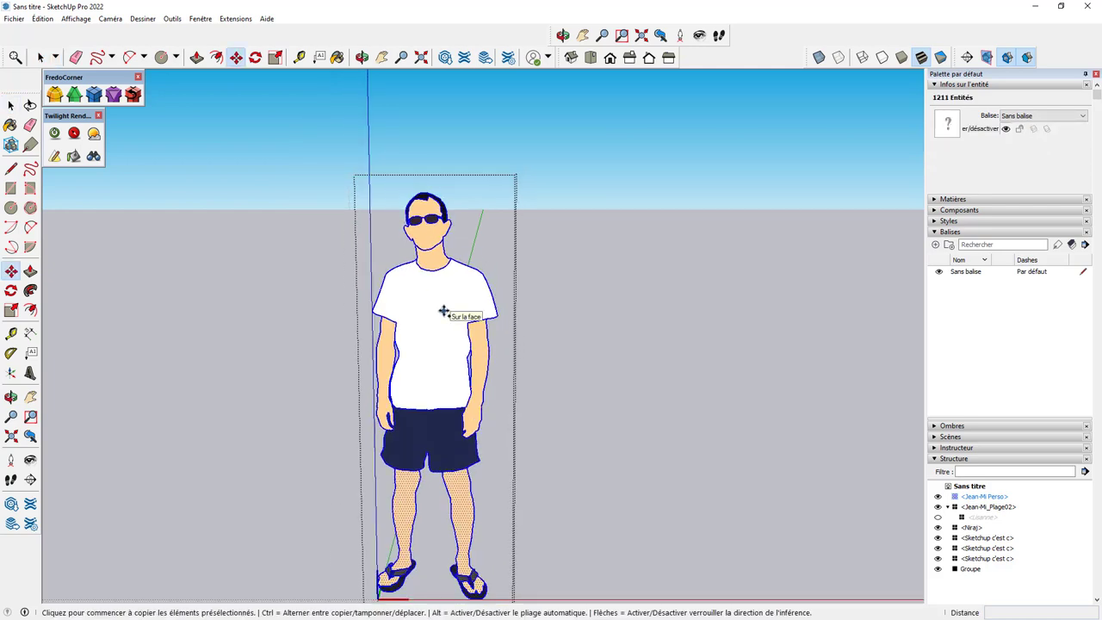
{"action": "left_click", "coordinate": [439, 307]}
{"action": "left_click", "coordinate": [621, 307]}
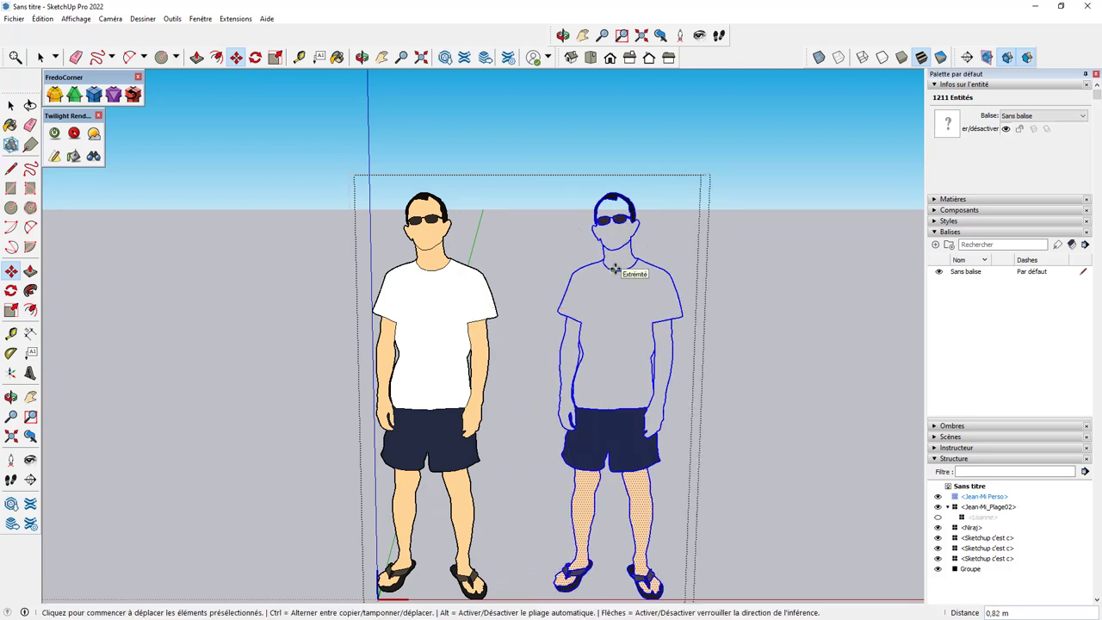
{"action": "key", "text": "space"}
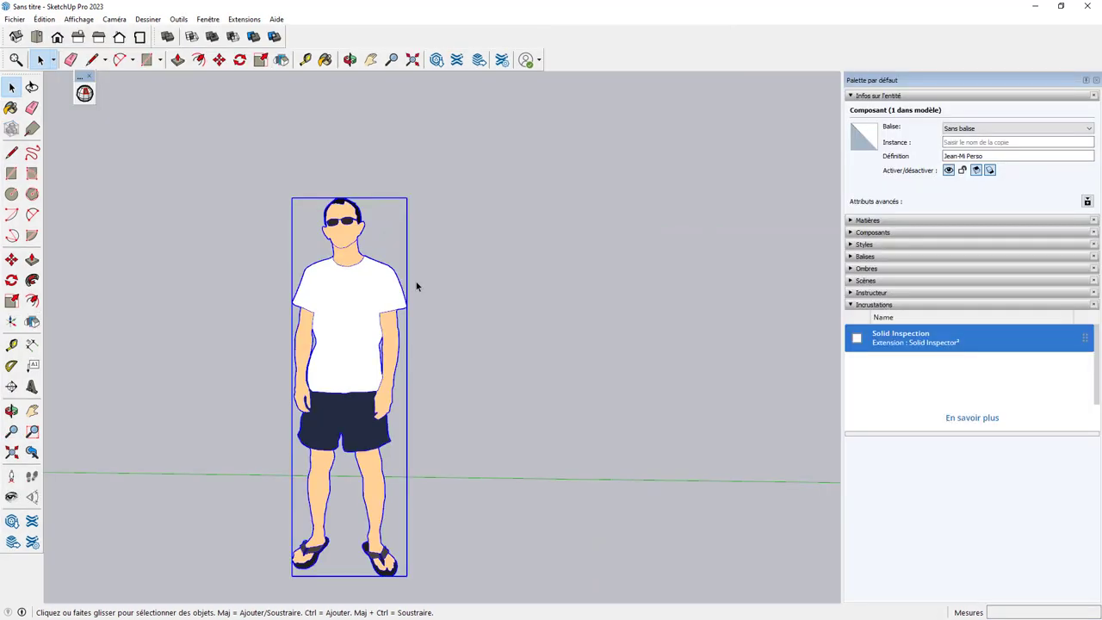
Step: Inside the figure component, select everything and deselect the faces, keeping only edges
{"action": "double_click", "coordinate": [347, 289]}
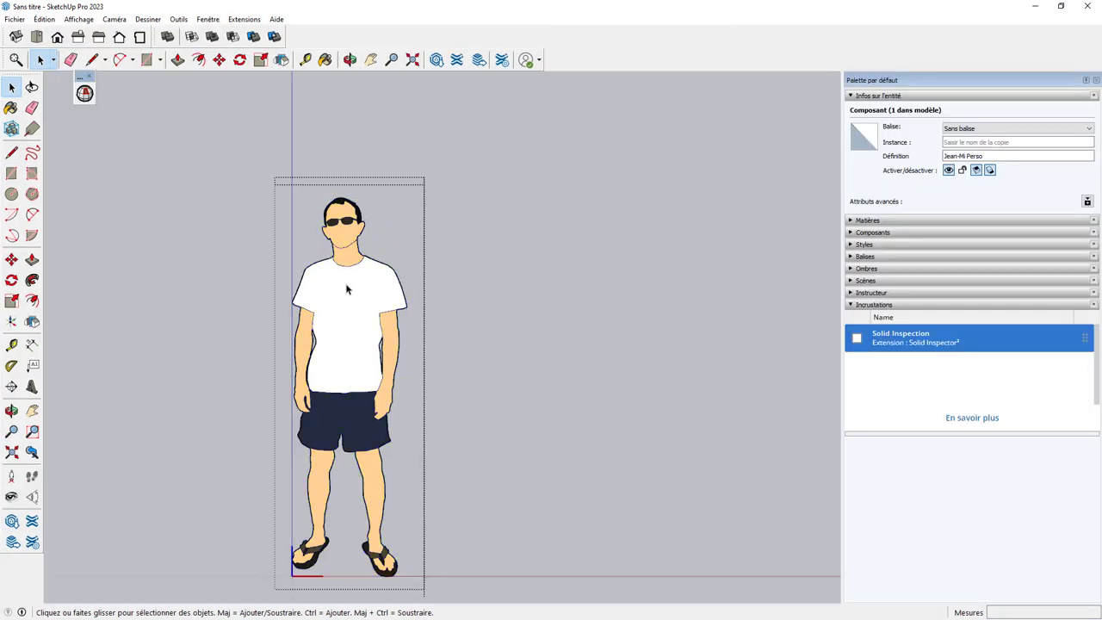
{"action": "left_click", "coordinate": [347, 289]}
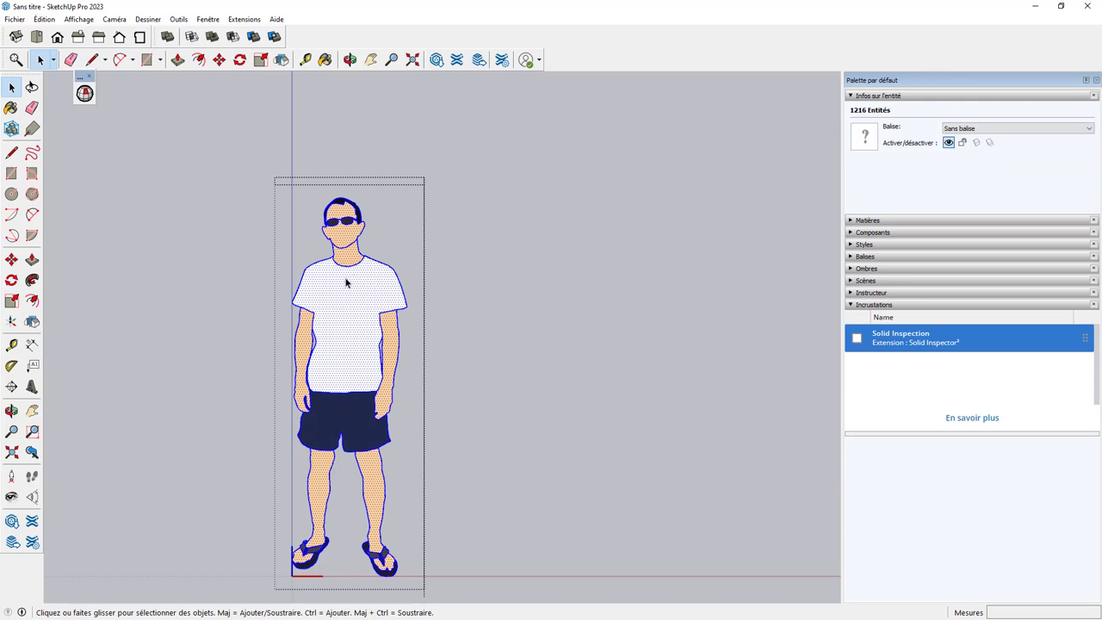
{"action": "right_click", "coordinate": [346, 282]}
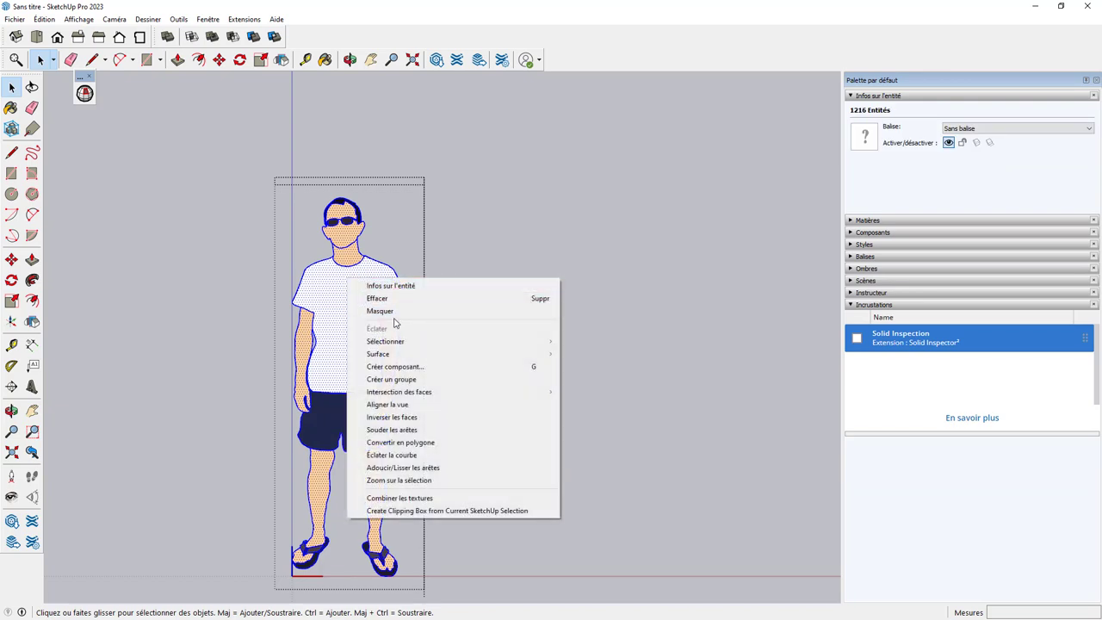
{"action": "mouse_move", "coordinate": [385, 342]}
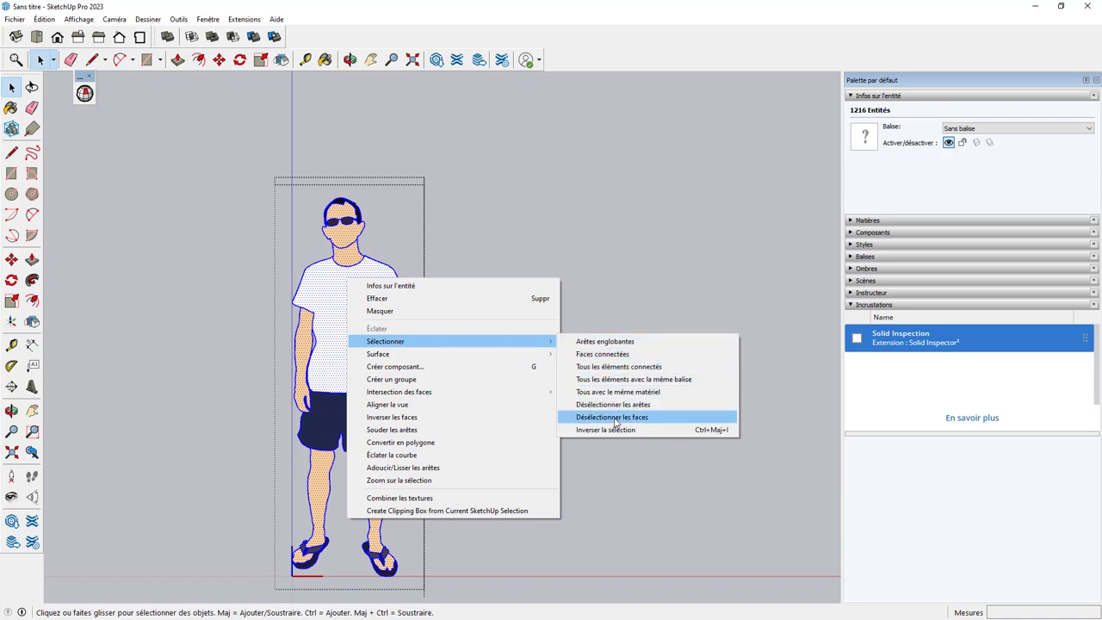
{"action": "left_click", "coordinate": [613, 419]}
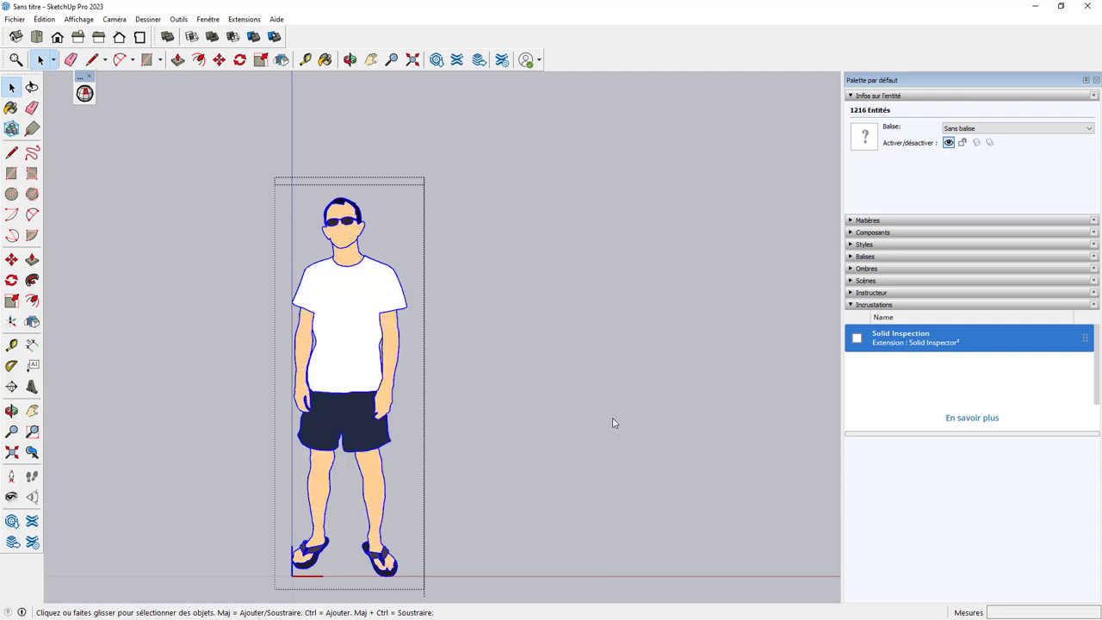
Step: Copy the selected edges about 0.84 m to the right as an outline figure
{"action": "key", "text": "m"}
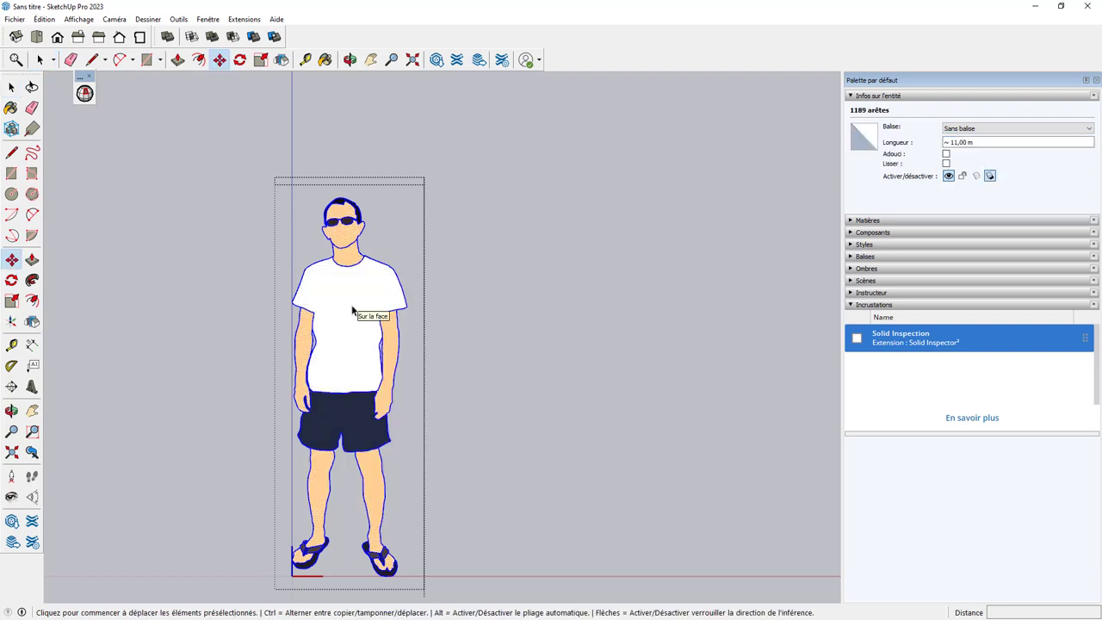
{"action": "key", "text": "ctrl"}
{"action": "left_click", "coordinate": [352, 300]}
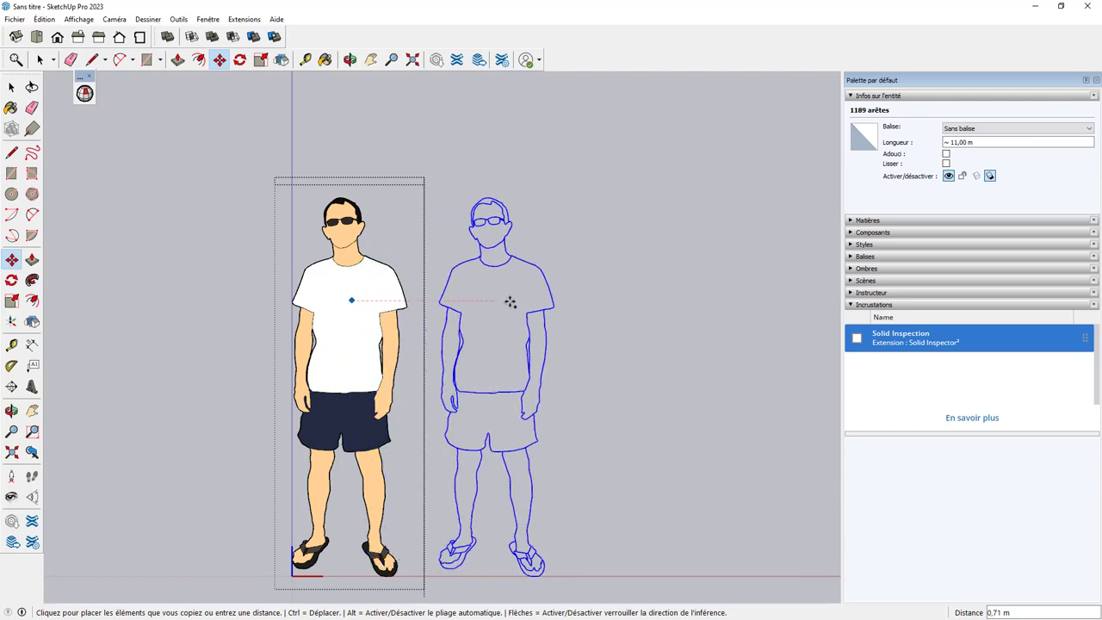
{"action": "left_click", "coordinate": [526, 302]}
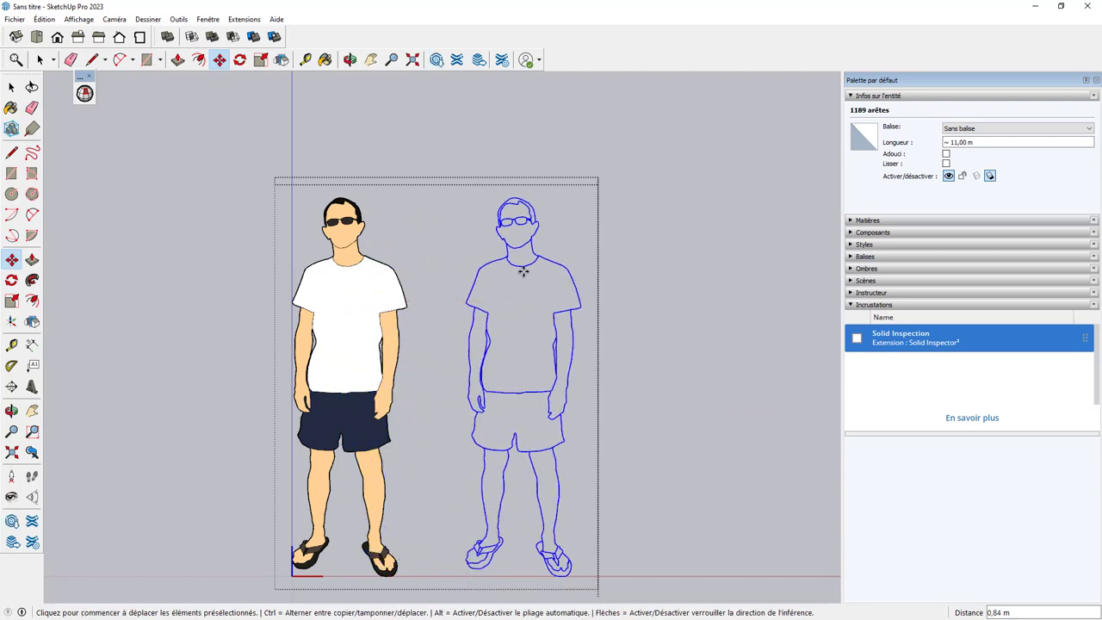
{"action": "key", "text": "space"}
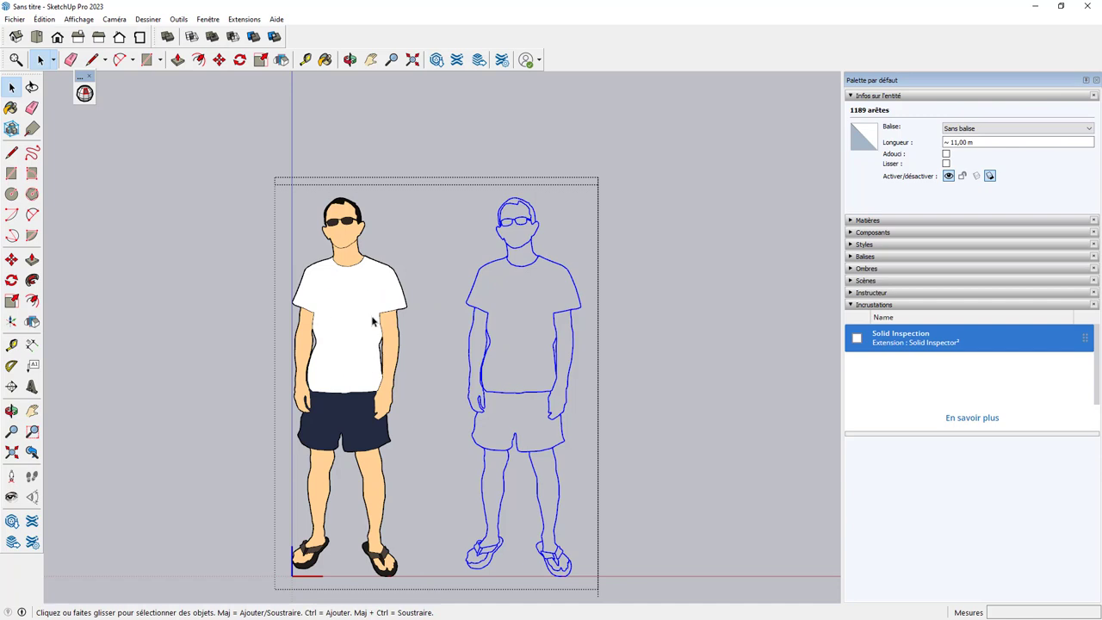
{"action": "scroll", "coordinate": [538, 275], "scroll_direction": "up", "scroll_amount": 2}
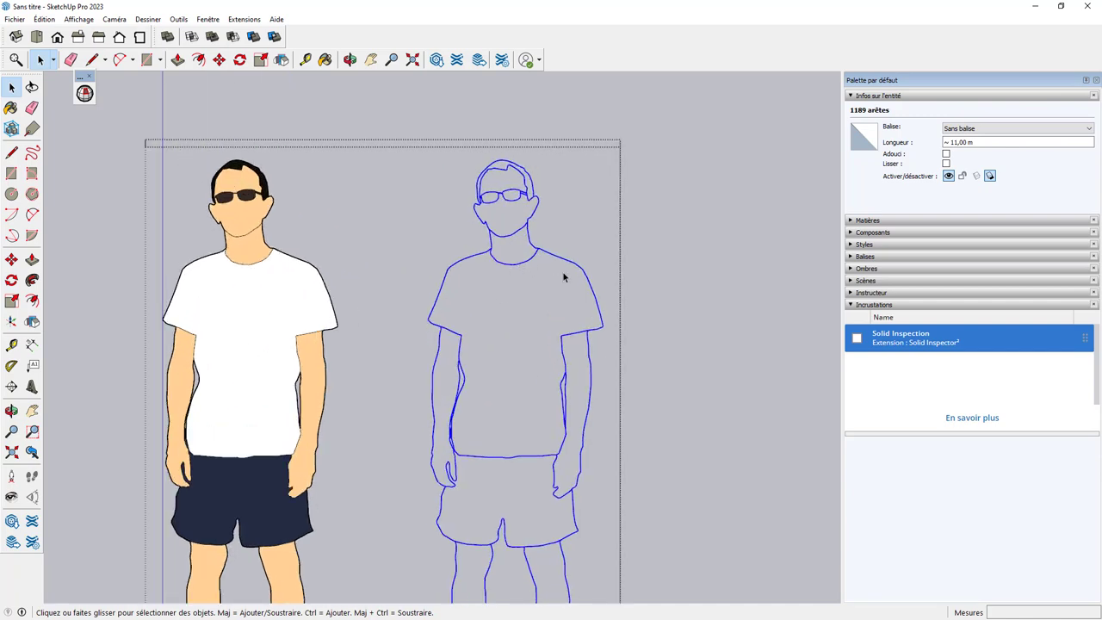
{"action": "scroll", "coordinate": [560, 271], "scroll_direction": "down", "scroll_amount": 2}
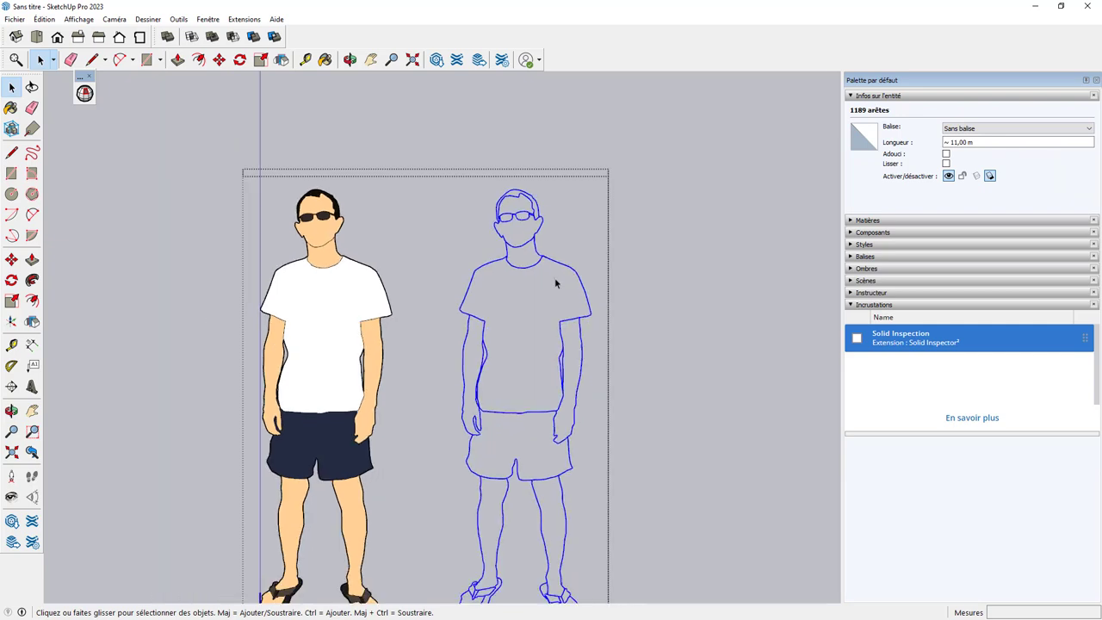
{"action": "scroll", "coordinate": [556, 283], "scroll_direction": "down", "scroll_amount": 1}
{"action": "middle_click_drag", "start_coordinate": [555, 342], "coordinate": [533, 320]}
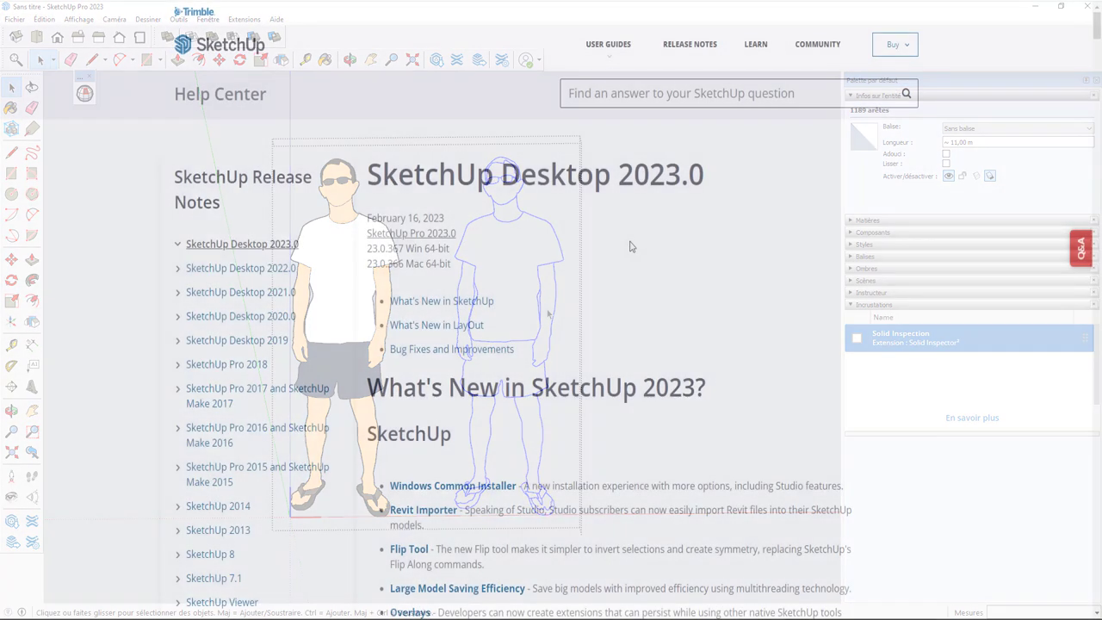
Step: Scroll through the What's New in SketchUp 2023 and LayOut sections of the 2023.0 release notes
{"action": "scroll", "coordinate": [663, 228], "scroll_direction": "down", "scroll_amount": 2}
{"action": "scroll", "coordinate": [704, 212], "scroll_direction": "down", "scroll_amount": 1}
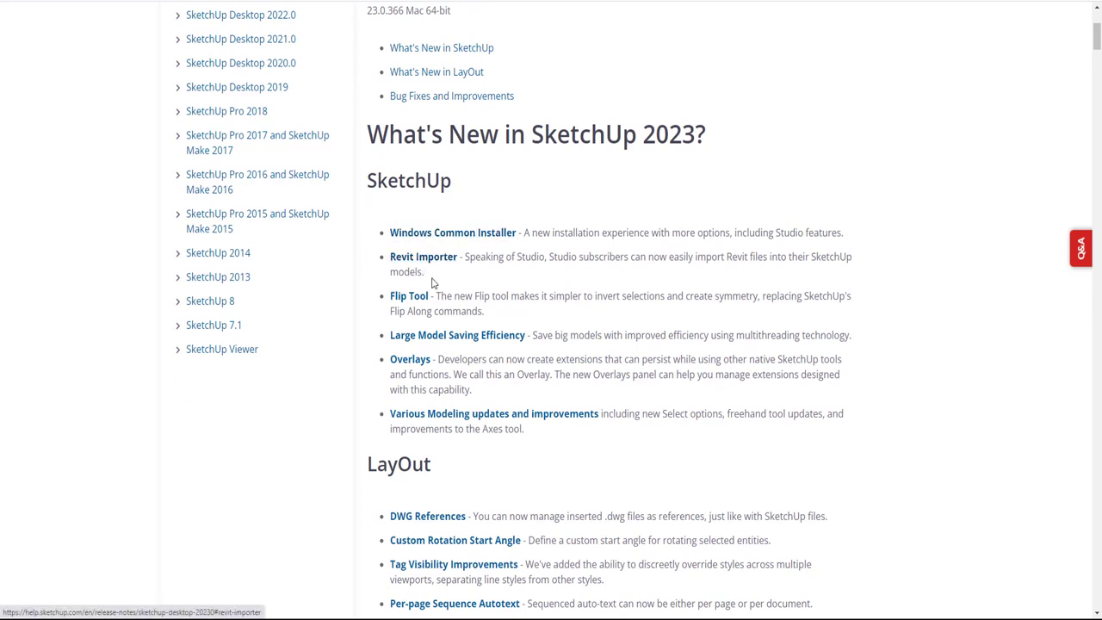
{"action": "scroll", "coordinate": [482, 341], "scroll_direction": "down", "scroll_amount": 1}
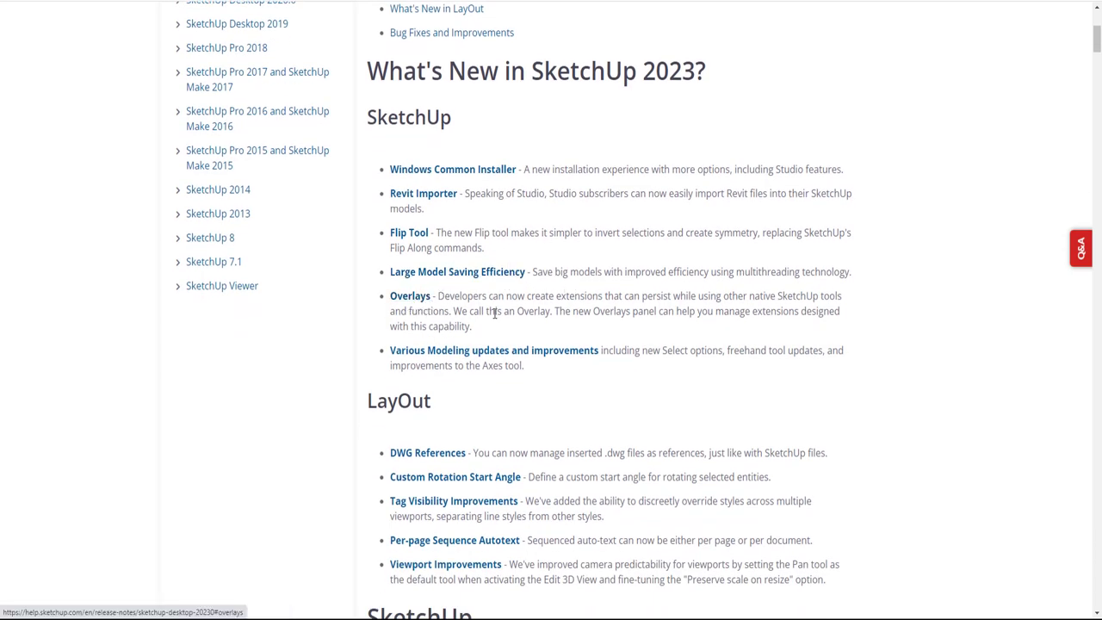
{"action": "scroll", "coordinate": [516, 311], "scroll_direction": "down", "scroll_amount": 1}
{"action": "scroll", "coordinate": [630, 221], "scroll_direction": "down", "scroll_amount": 2}
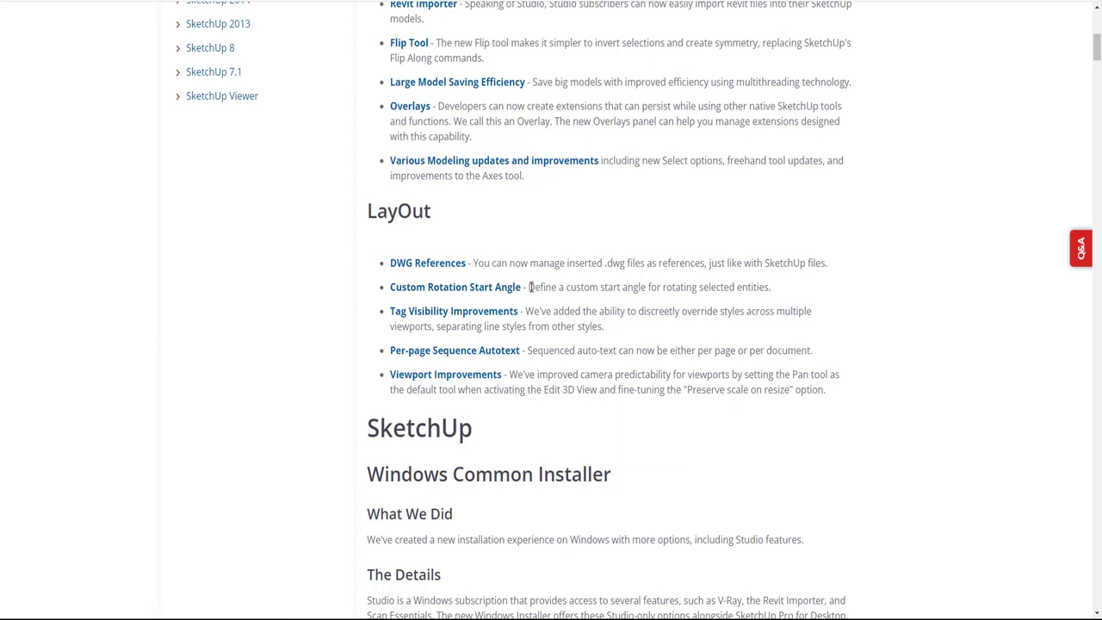
{"action": "scroll", "coordinate": [530, 286], "scroll_direction": "down", "scroll_amount": 1}
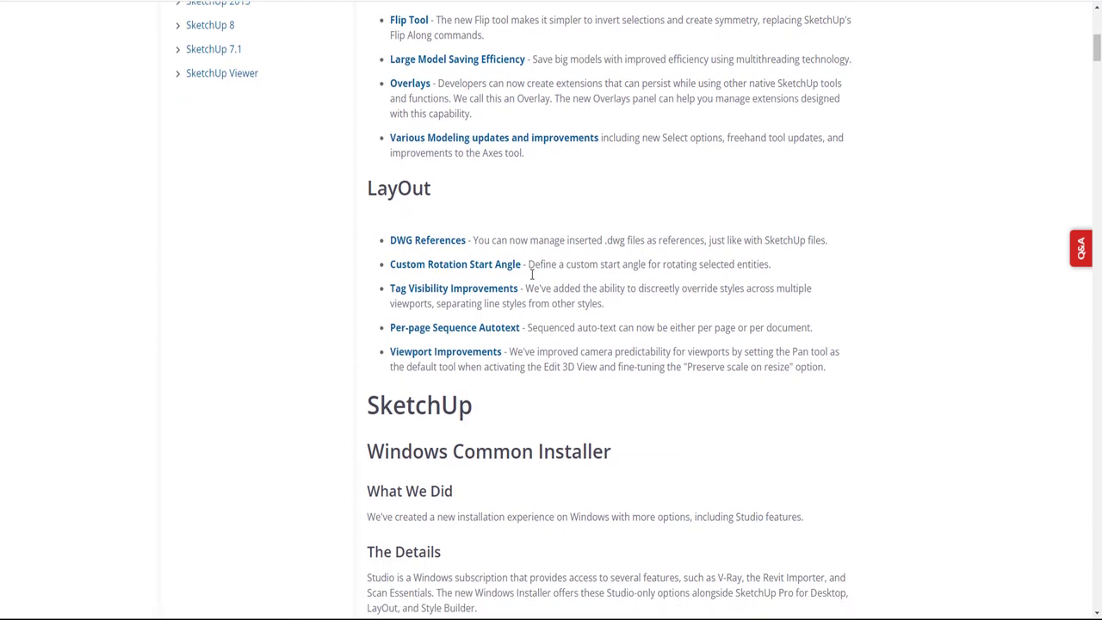
{"action": "scroll", "coordinate": [538, 285], "scroll_direction": "down", "scroll_amount": 2}
{"action": "scroll", "coordinate": [536, 285], "scroll_direction": "up", "scroll_amount": 5}
{"action": "scroll", "coordinate": [535, 287], "scroll_direction": "up", "scroll_amount": 2}
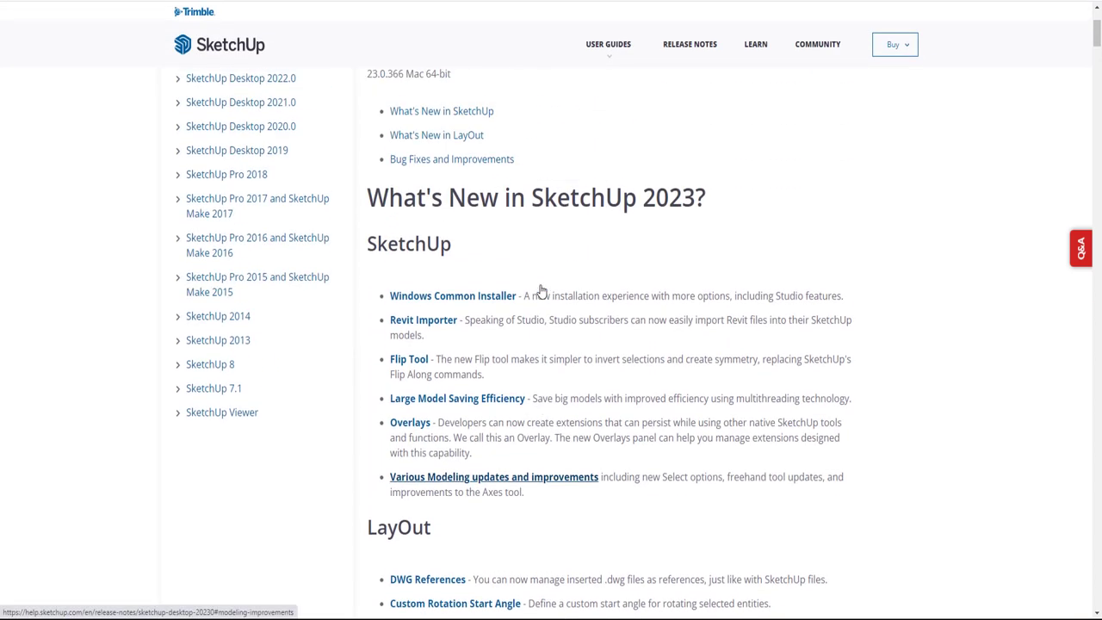
{"action": "scroll", "coordinate": [541, 286], "scroll_direction": "up", "scroll_amount": 2}
{"action": "scroll", "coordinate": [551, 287], "scroll_direction": "down", "scroll_amount": 2}
{"action": "scroll", "coordinate": [565, 285], "scroll_direction": "down", "scroll_amount": 1}
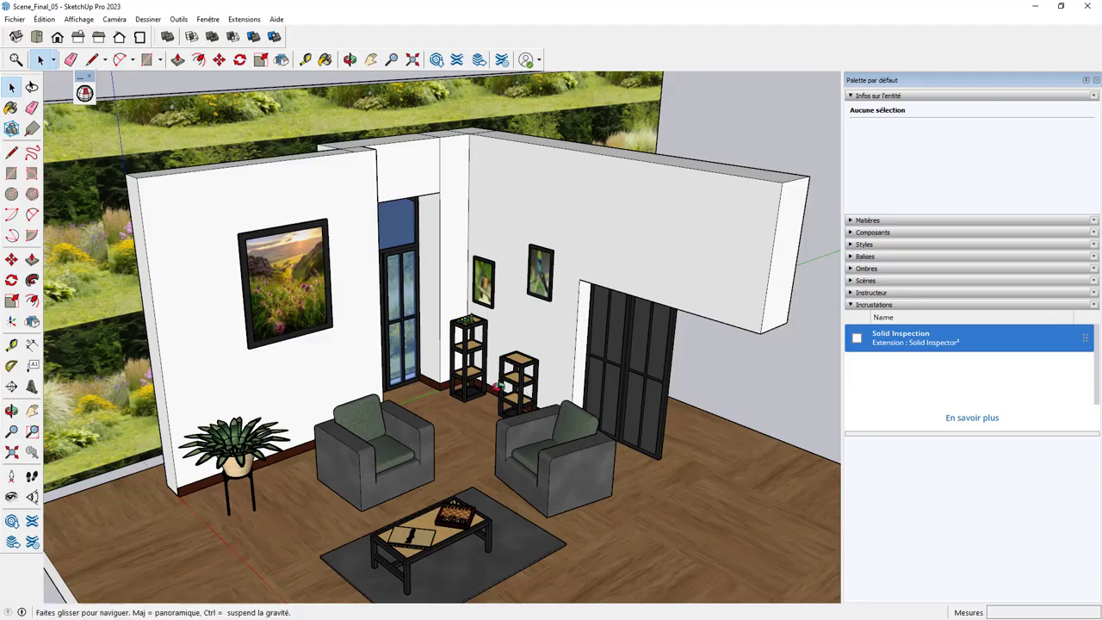
Step: Zoom into the living room and select the floor group, reading its 16,41 m³ volume in Entity Info
{"action": "scroll", "coordinate": [508, 411], "scroll_direction": "up", "scroll_amount": 2}
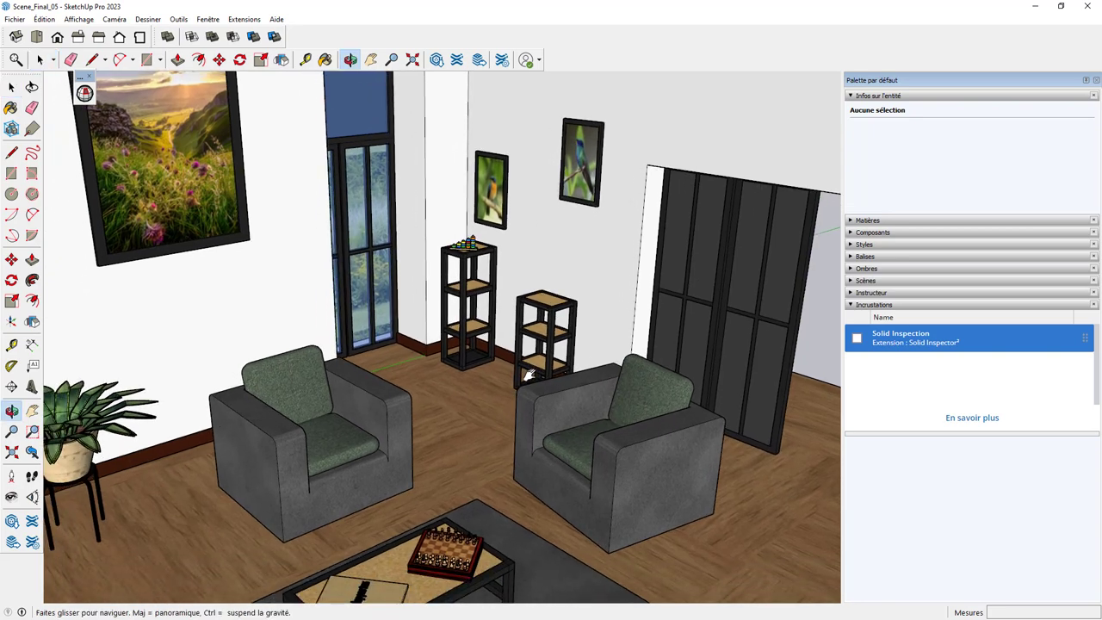
{"action": "scroll", "coordinate": [525, 396], "scroll_direction": "up", "scroll_amount": 2}
{"action": "scroll", "coordinate": [543, 379], "scroll_direction": "up", "scroll_amount": 2}
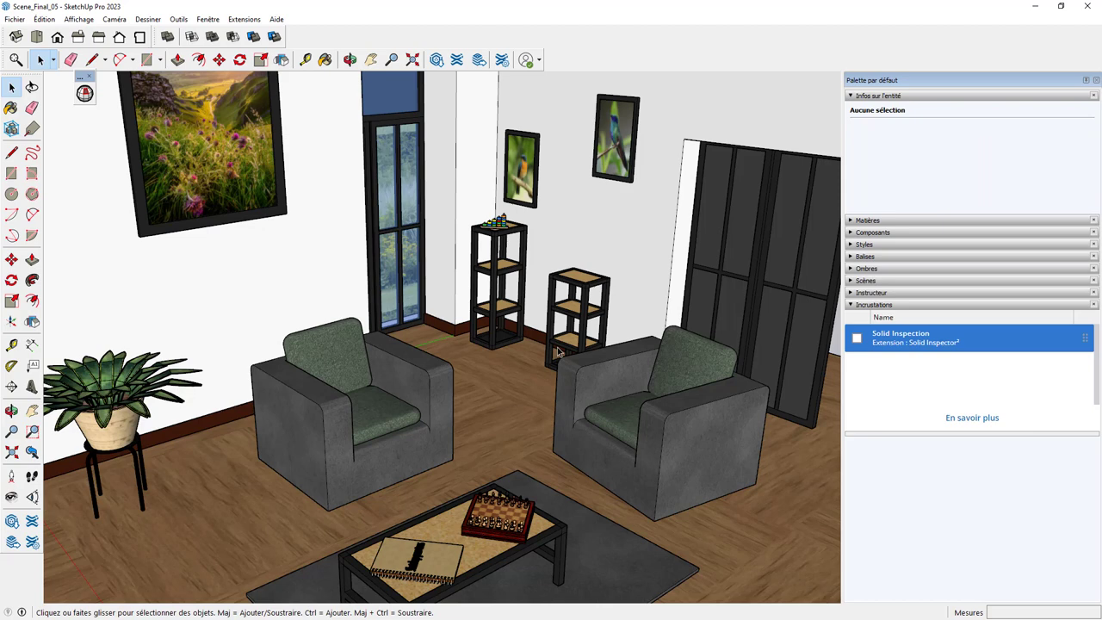
{"action": "left_click", "coordinate": [520, 368]}
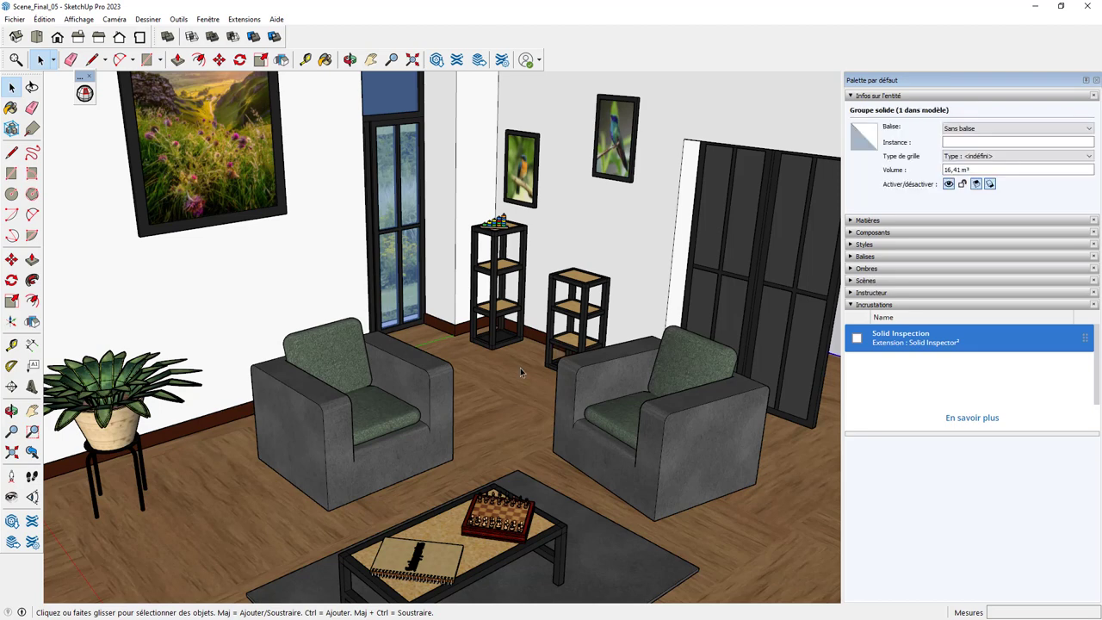